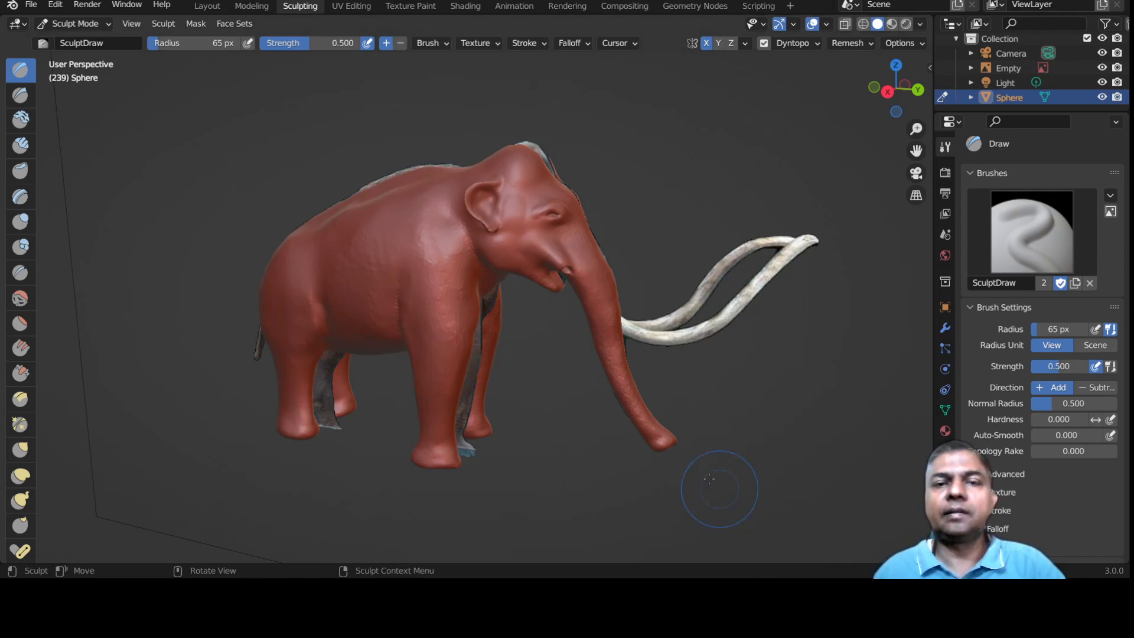
Sculpt a small raised area inside the round tusk socket beside the mouth using the Draw brush.
middle_drag(811, 348, 521, 360)
scroll(521, 360, up, 4)
middle_drag(444, 353, 432, 317)
scroll(452, 359, up, 3)
mouse_move(452, 358)
middle_down()
mouse_move(463, 354)
mouse_move(437, 319)
mouse_move(497, 320)
middle_up()
scroll(457, 300, up, 2)
shift+middle_drag(465, 224, 458, 278)
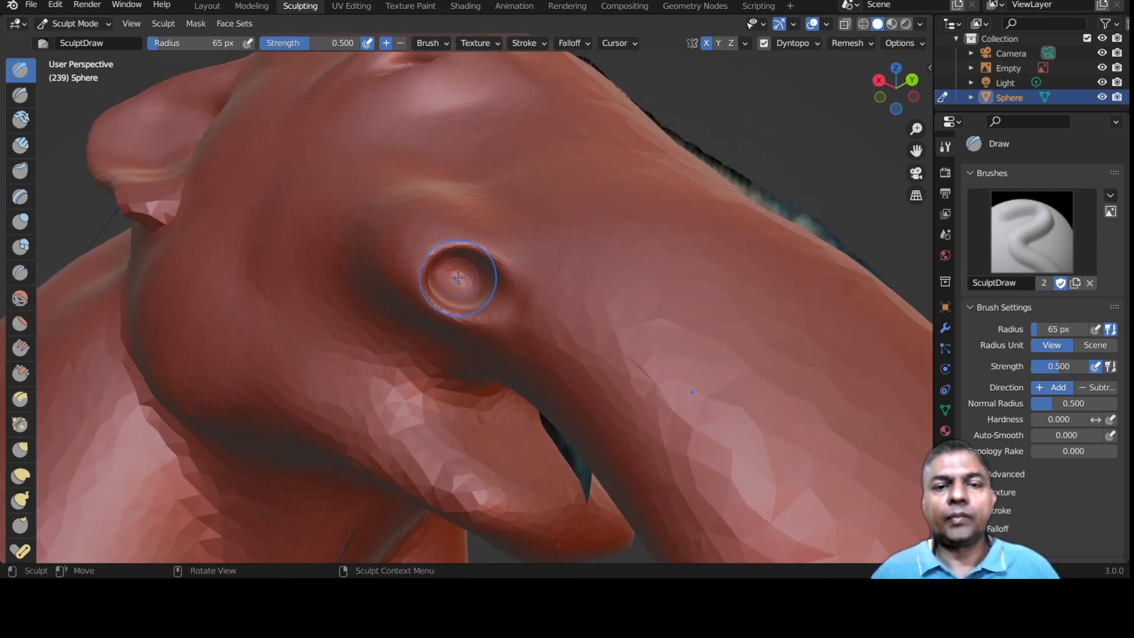
scroll(459, 278, up, 3)
mouse_move(446, 250)
mouse_down()
mouse_move(473, 266)
mouse_move(459, 268)
mouse_up()
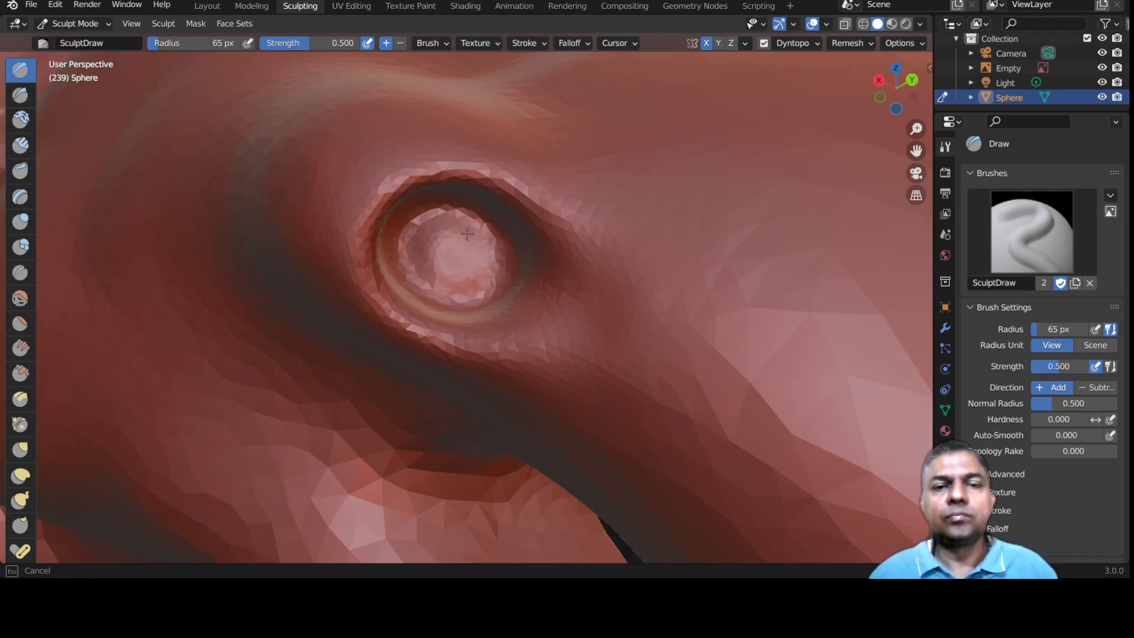
mouse_move(462, 244)
mouse_down()
mouse_move(492, 259)
mouse_move(451, 265)
mouse_up()
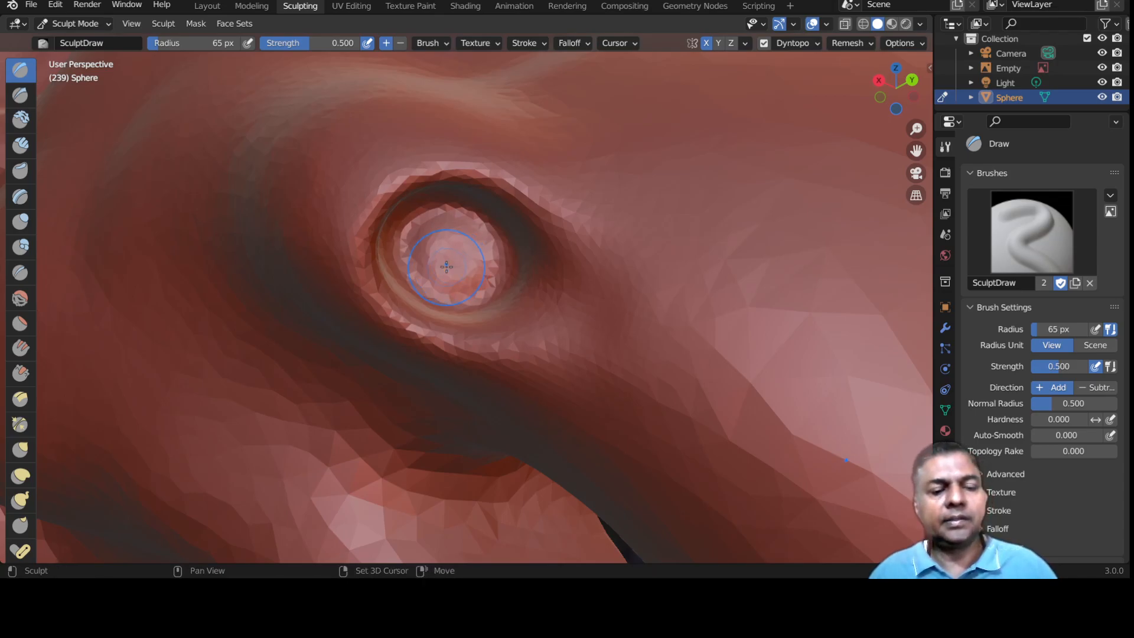
Set the Draw brush's strength to 0.918 and its radius to 142 px.
key(shift+f)
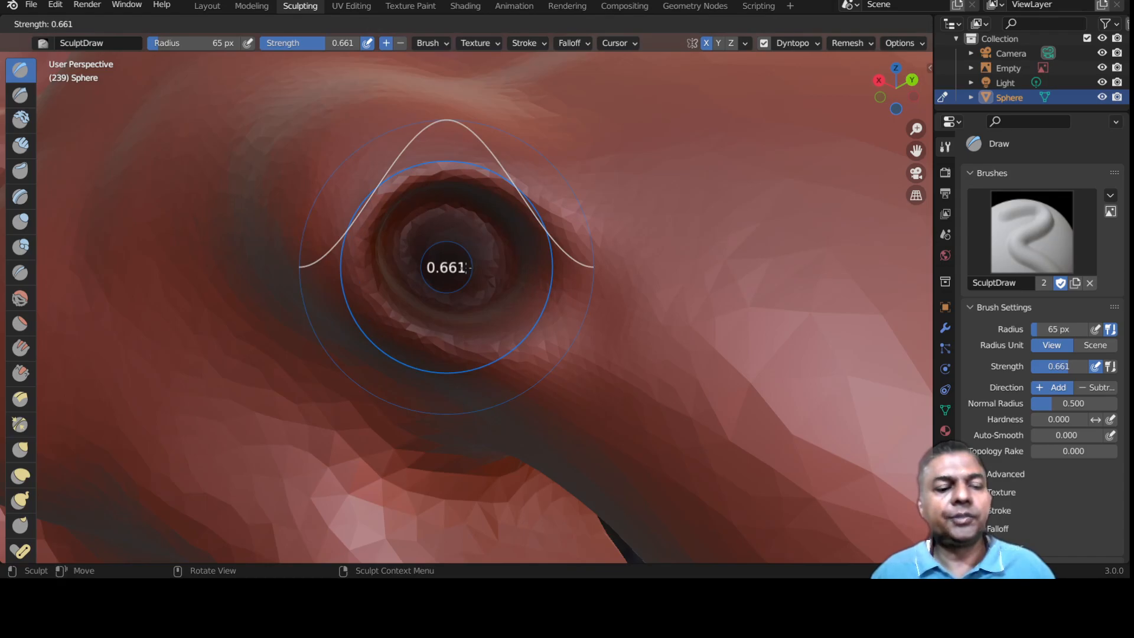
click(489, 269)
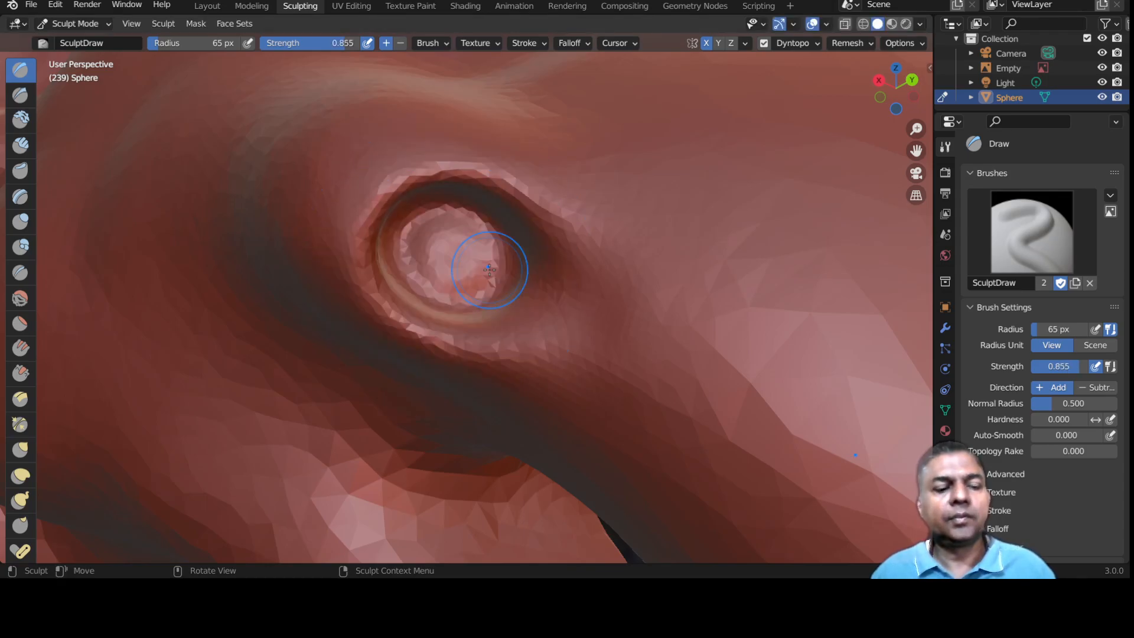
key(shift+f)
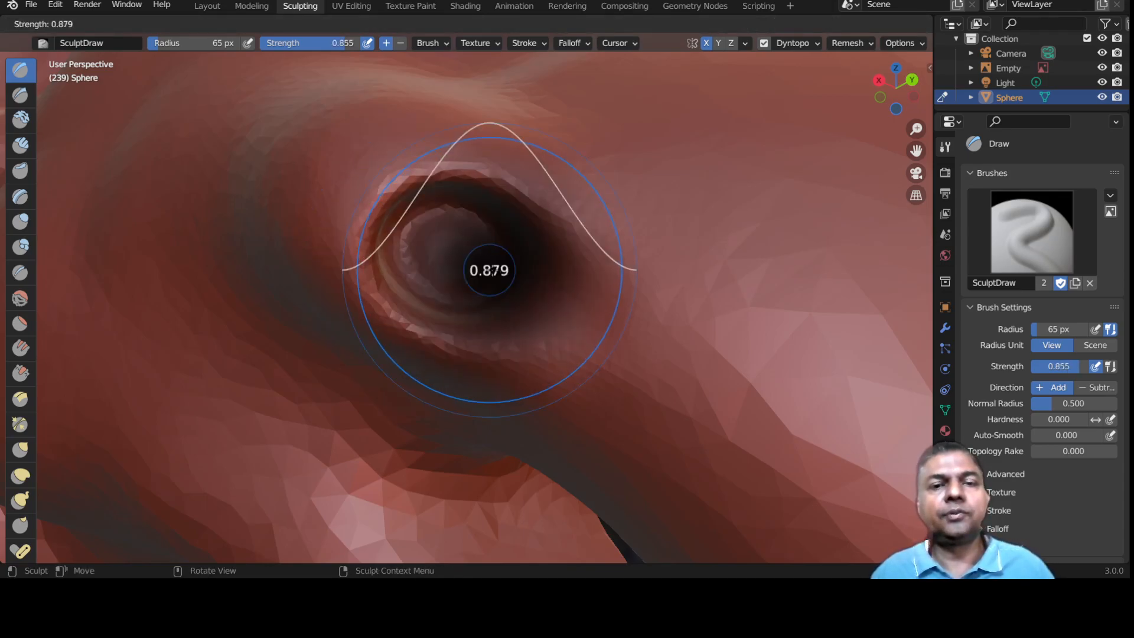
click(467, 275)
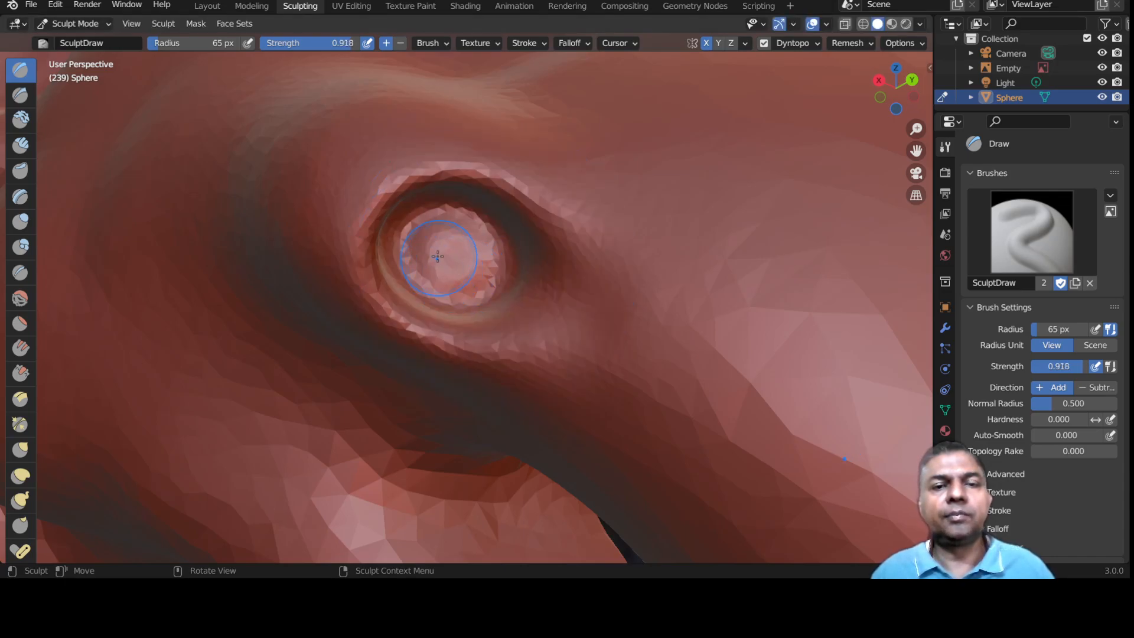
key(f)
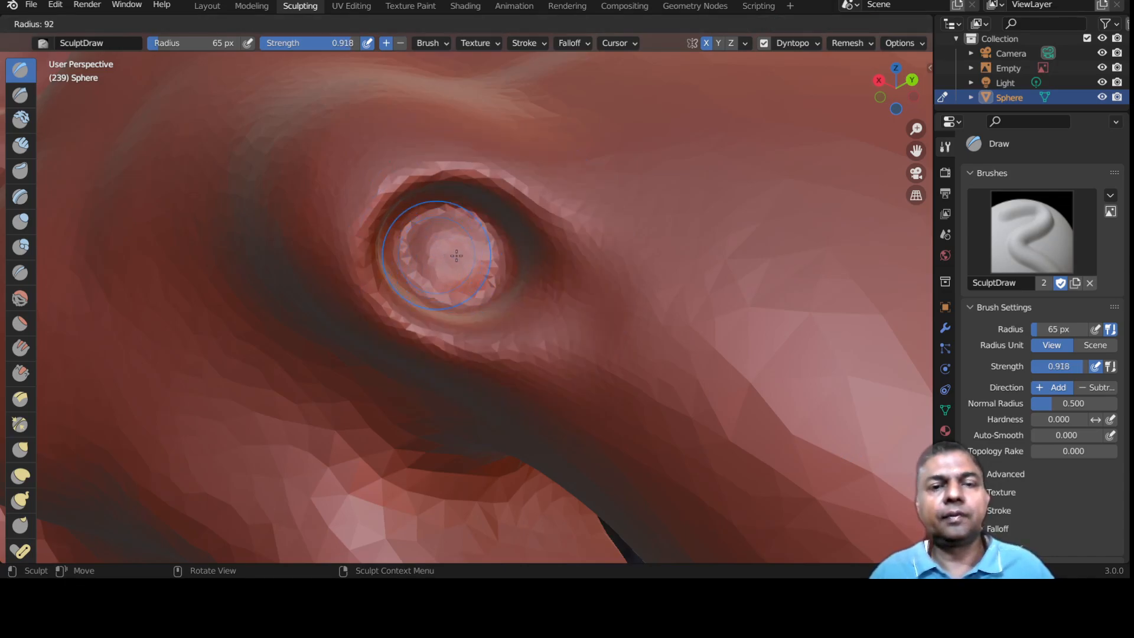
click(444, 269)
Build up a rounded tusk stub protruding from the socket with repeated Draw strokes.
mouse_move(445, 268)
mouse_down()
mouse_move(460, 255)
mouse_move(476, 293)
mouse_up()
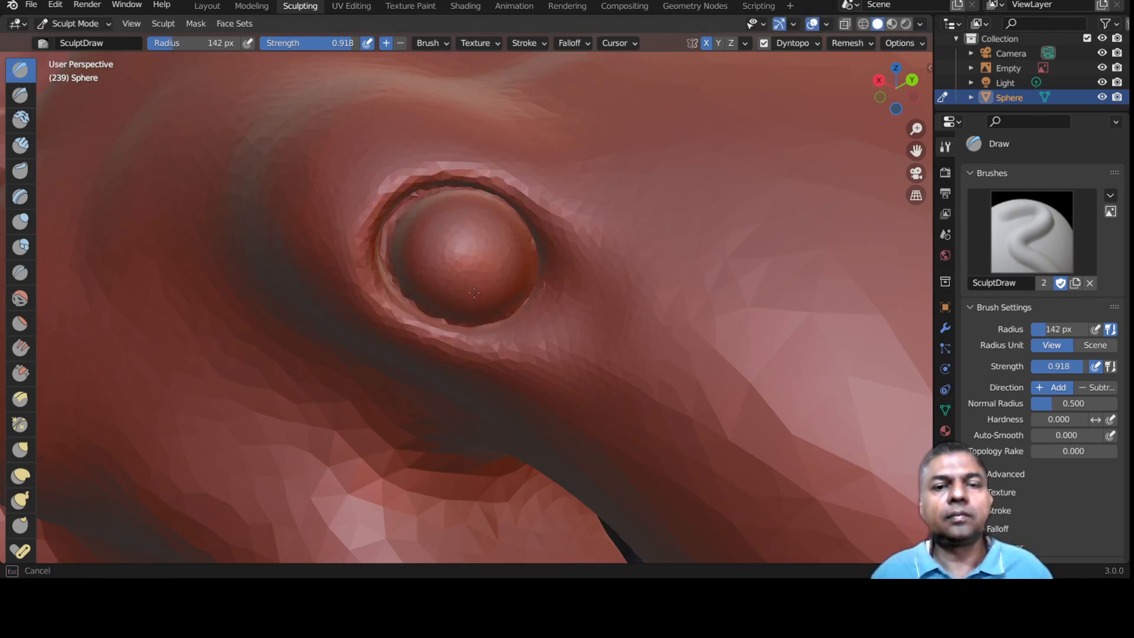
mouse_move(460, 250)
mouse_down()
mouse_move(489, 244)
mouse_move(505, 262)
mouse_move(488, 279)
mouse_up()
scroll(490, 284, down, 10)
mouse_move(492, 287)
middle_down()
mouse_move(495, 324)
mouse_move(541, 343)
mouse_move(518, 346)
mouse_move(419, 298)
mouse_move(451, 309)
mouse_move(467, 291)
middle_up()
scroll(461, 320, up, 5)
scroll(447, 297, up, 3)
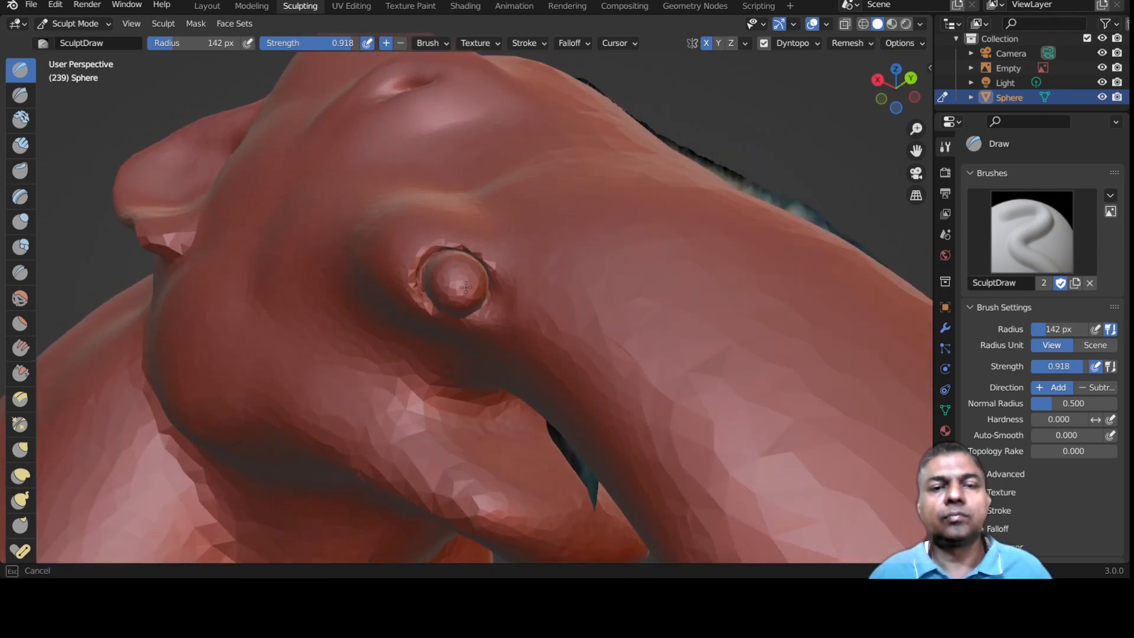
scroll(466, 293, up, 3)
mouse_move(450, 274)
mouse_down()
mouse_move(462, 290)
mouse_move(468, 256)
mouse_up()
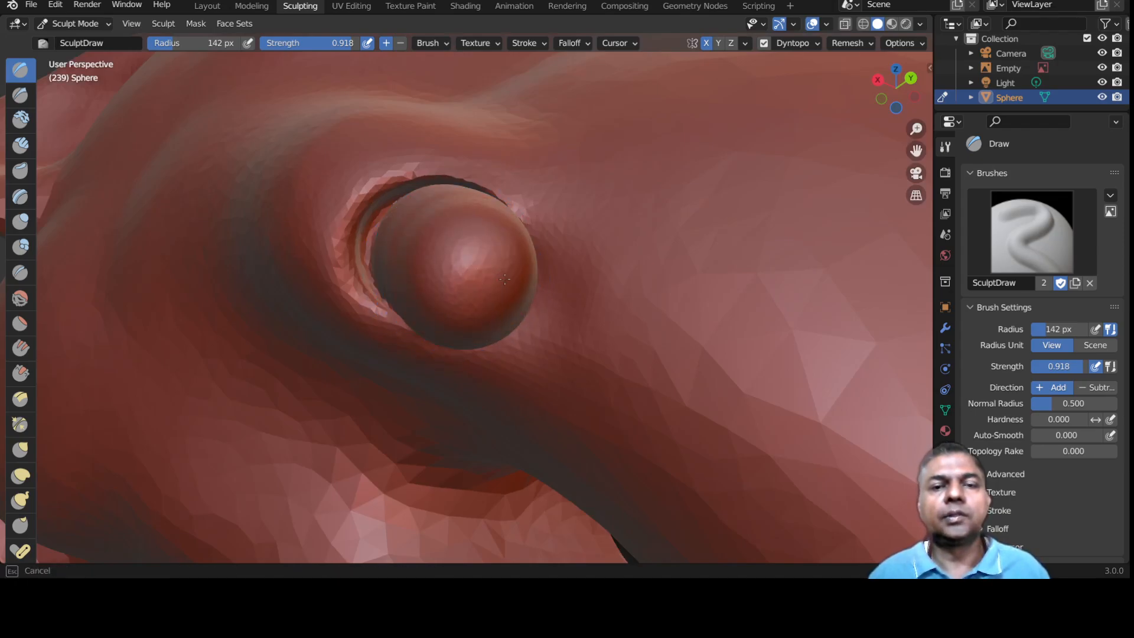
drag(462, 280, 502, 295)
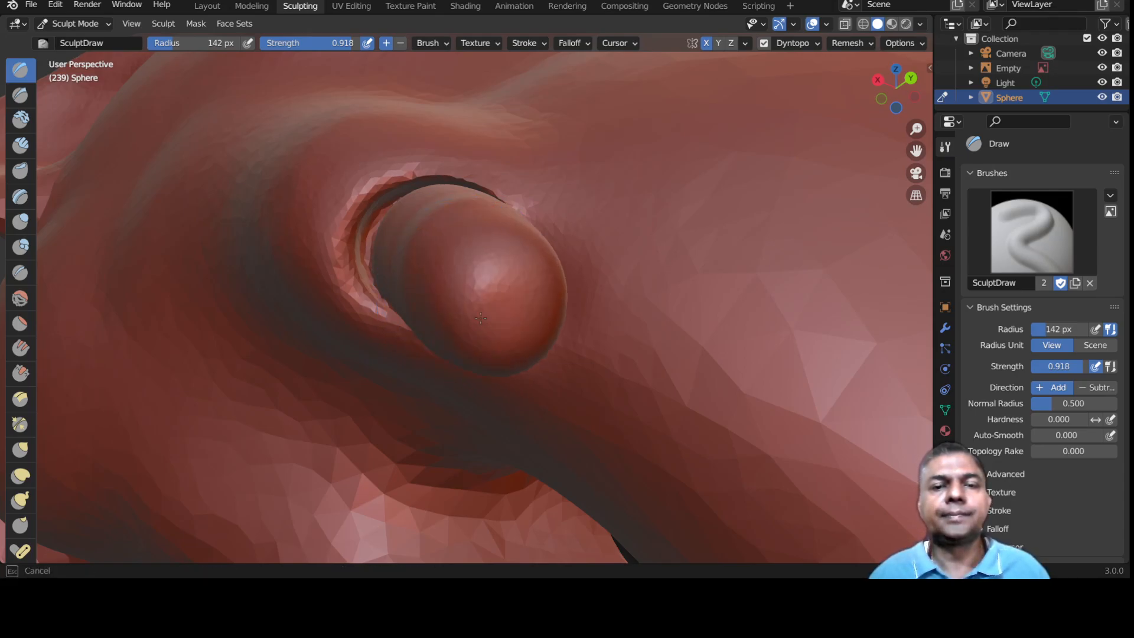
drag(501, 325, 506, 310)
Switch to the Grab brush and set its radius to 89 px for shaping the tusk from the side.
scroll(507, 311, down, 10)
mouse_move(506, 310)
middle_down()
mouse_move(548, 348)
mouse_move(606, 367)
middle_up()
mouse_move(701, 434)
shift+middle_down()
mouse_move(572, 279)
mouse_move(307, 307)
shift+middle_up()
scroll(571, 280, up, 3)
scroll(487, 275, up, 1)
scroll(472, 287, up, 1)
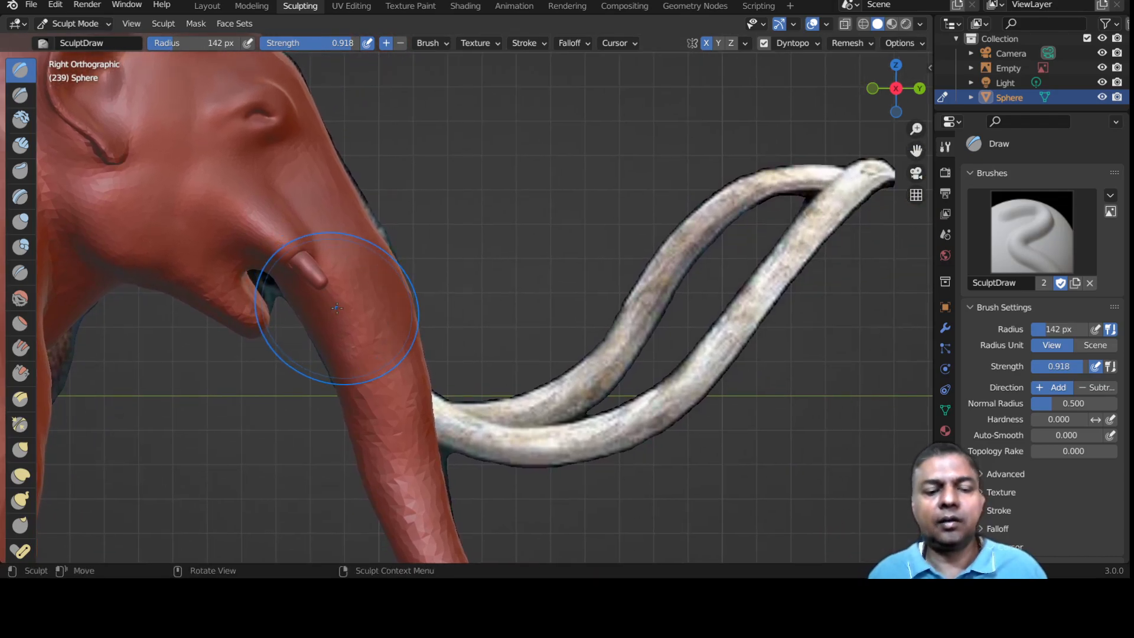
key(g)
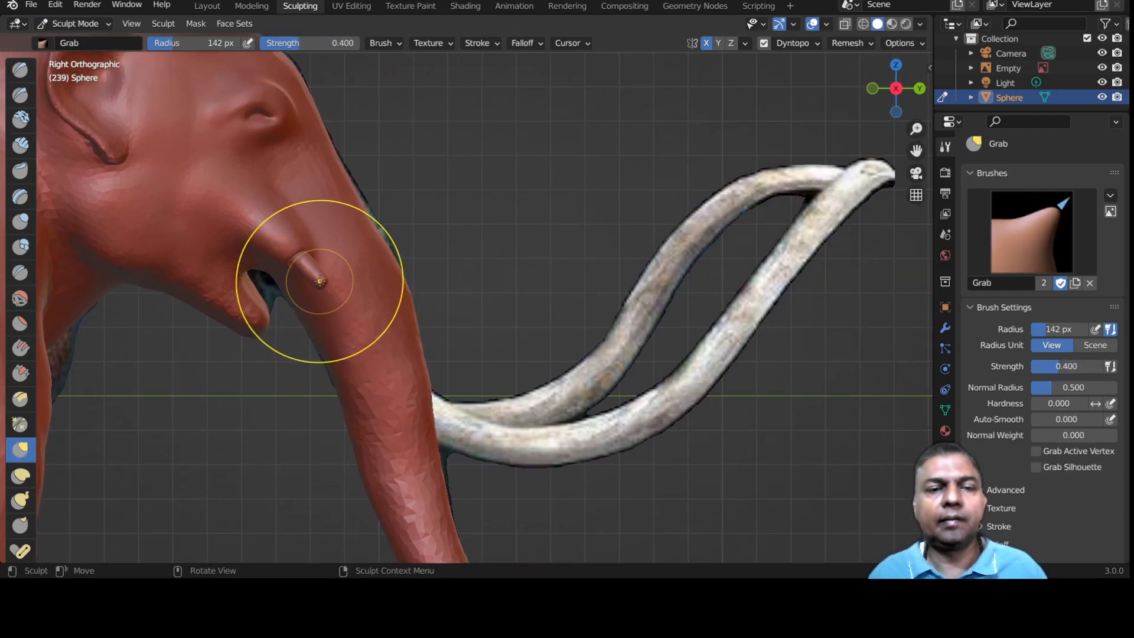
scroll(319, 282, up, 1)
drag(294, 282, 296, 289)
scroll(319, 290, up, 2)
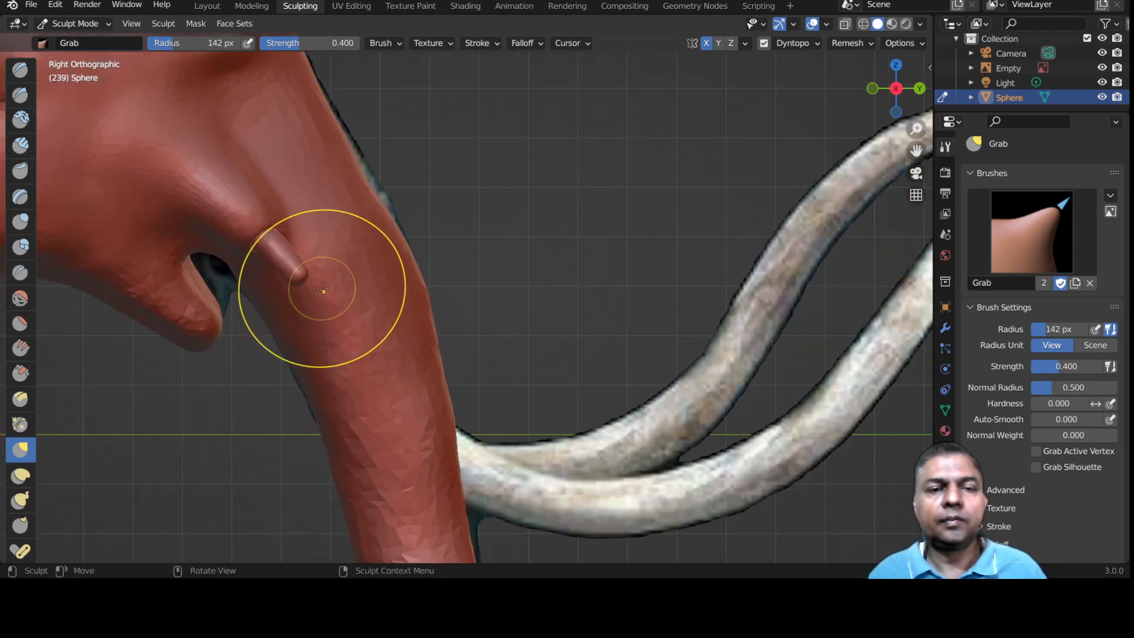
key(f)
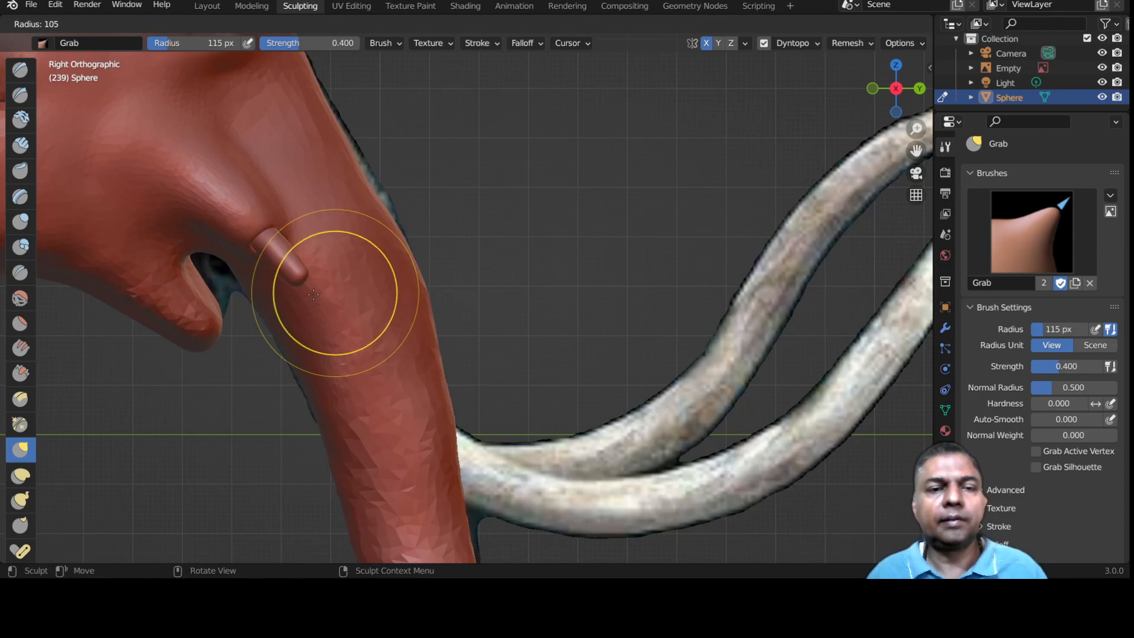
click(304, 295)
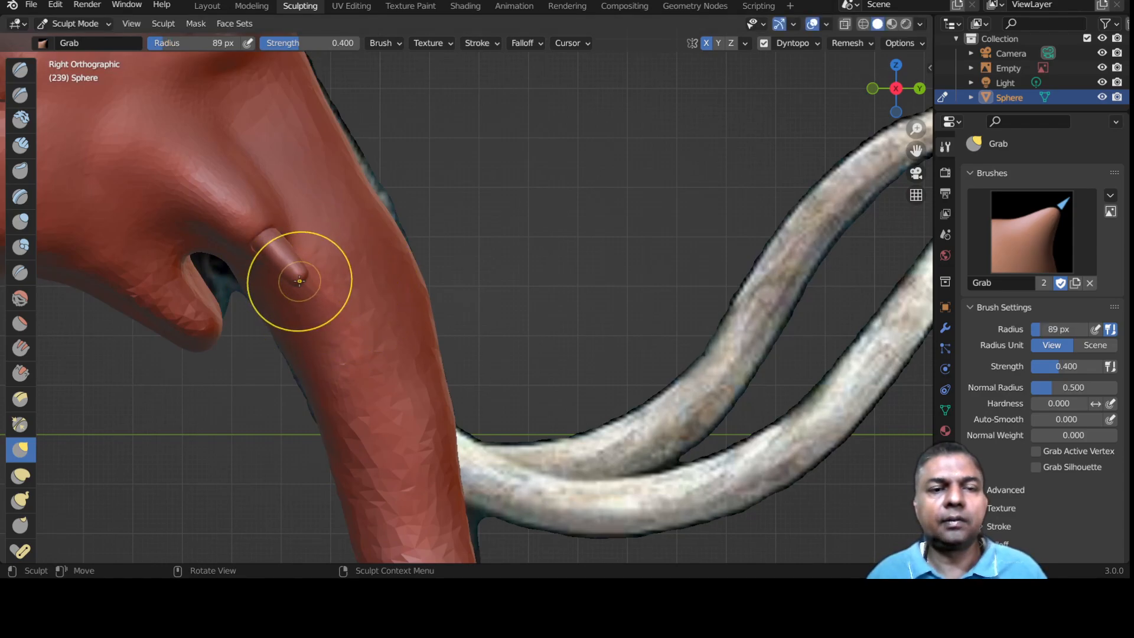
Pull the tip of the tusk stub down along the trunk with the Grab brush to lengthen it.
drag(299, 279, 309, 307)
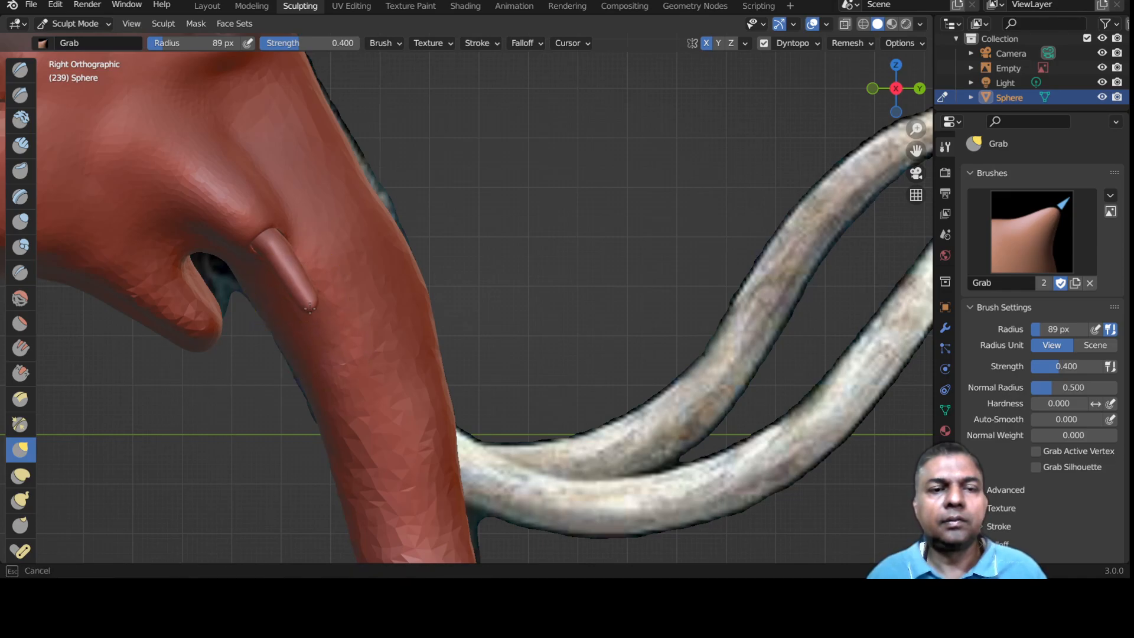
mouse_move(356, 383)
mouse_down()
mouse_move(329, 329)
mouse_move(331, 340)
mouse_up()
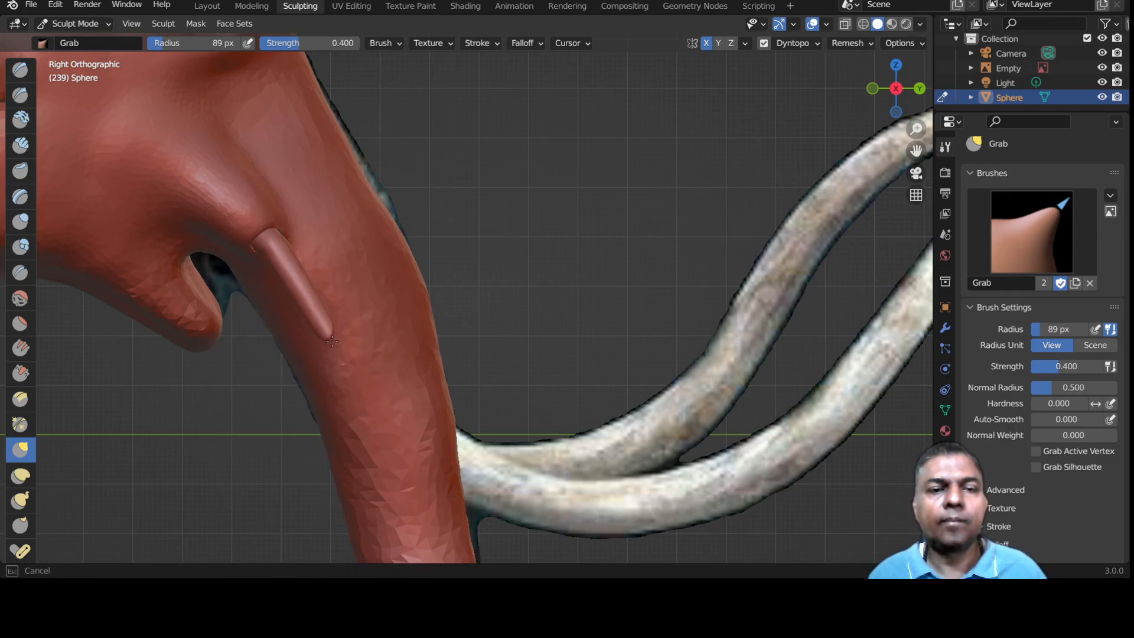
drag(435, 474, 442, 435)
Set the dynamic topology detail size to 40 px.
mouse_move(442, 436)
middle_down()
mouse_move(337, 407)
mouse_move(461, 361)
mouse_move(374, 374)
middle_up()
key(KP_3)
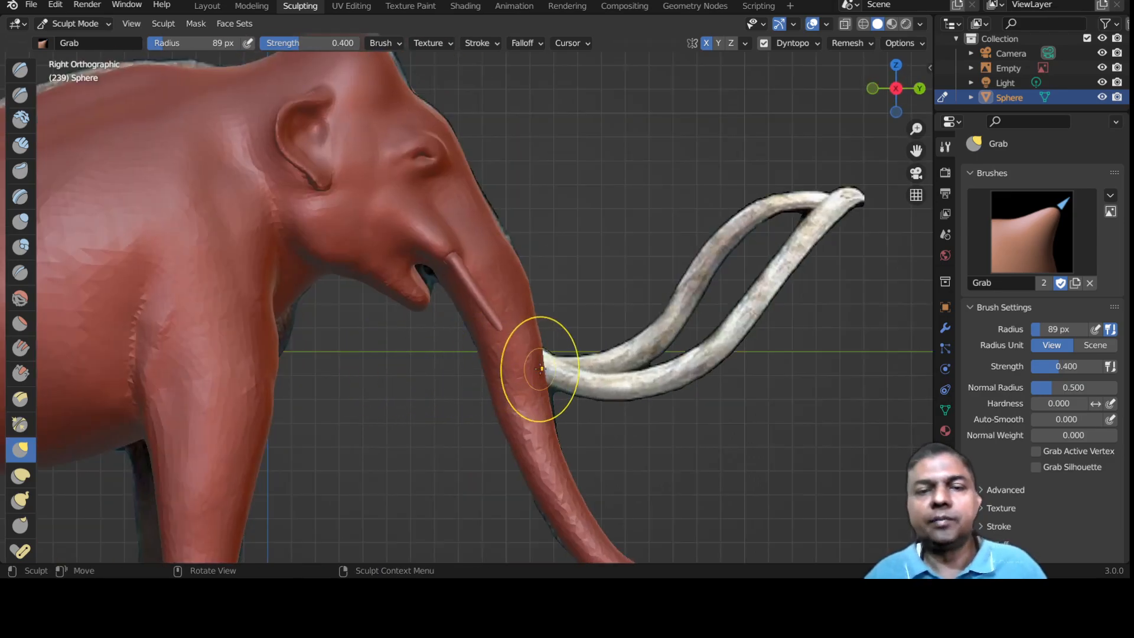
drag(532, 367, 462, 364)
scroll(464, 364, up, 1)
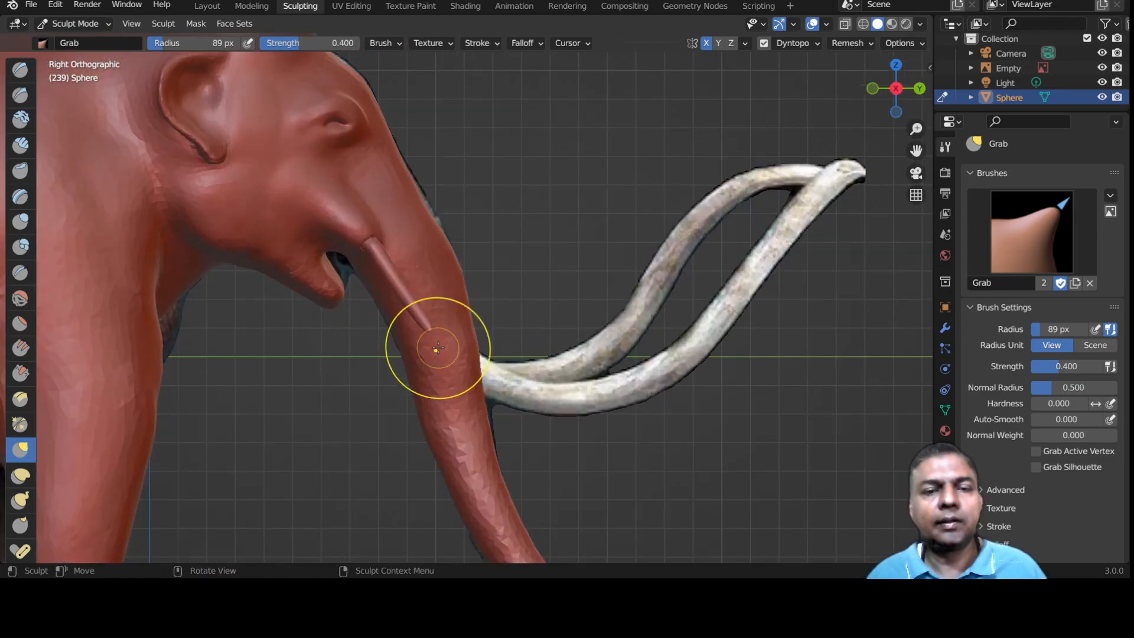
key(r)
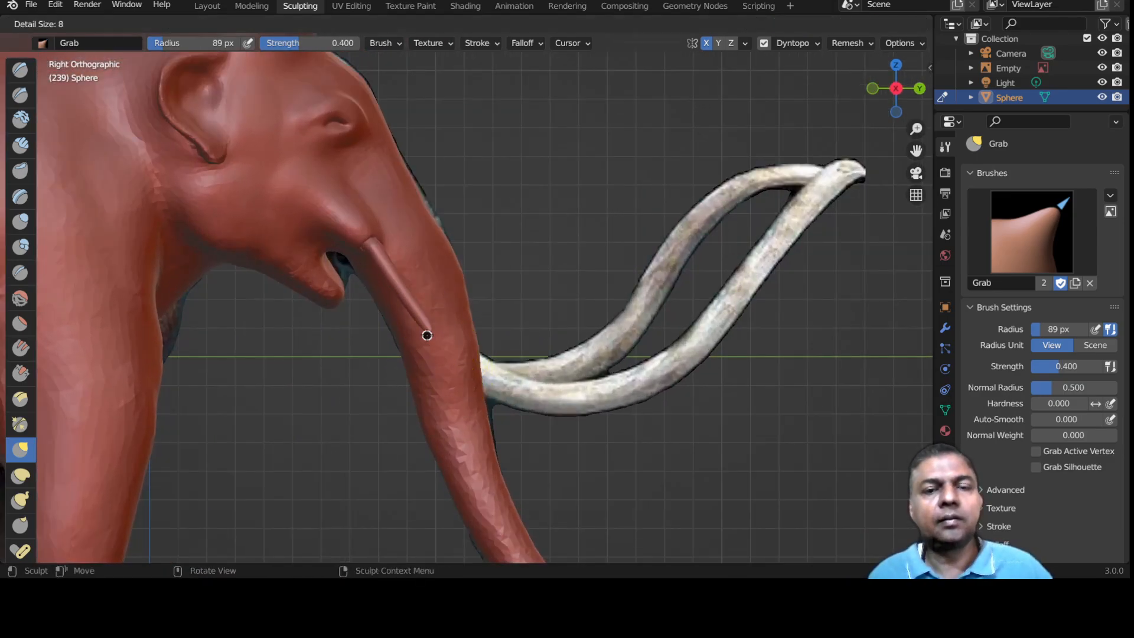
click(478, 334)
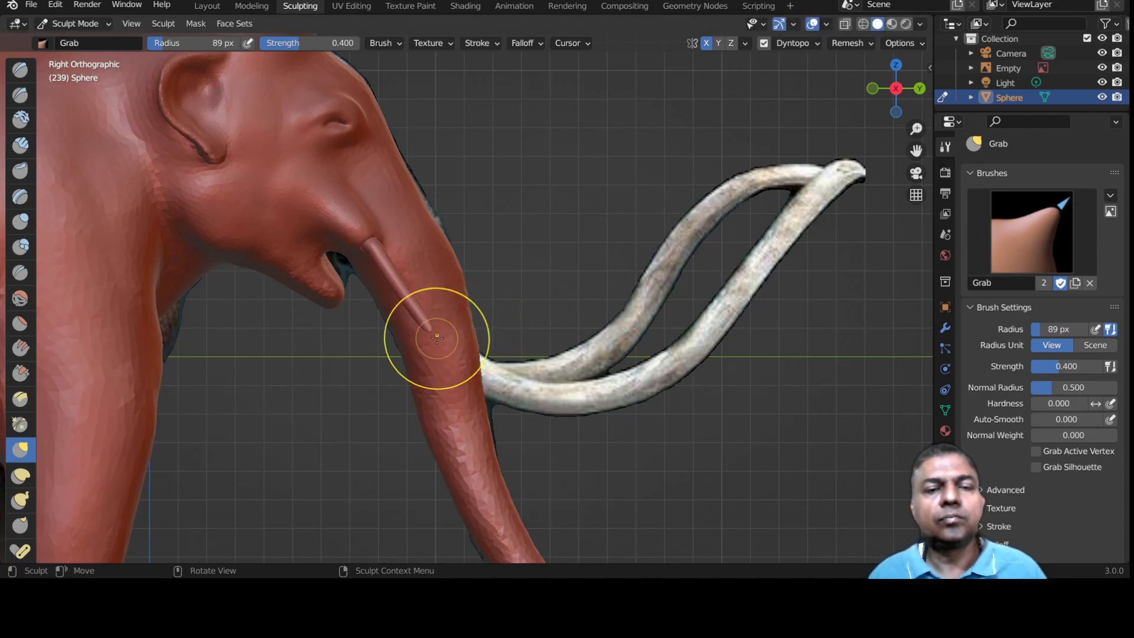
Stretch the tusk past the trunk's front edge with Grab, curving it onto the start of the reference tusk.
drag(425, 327, 431, 336)
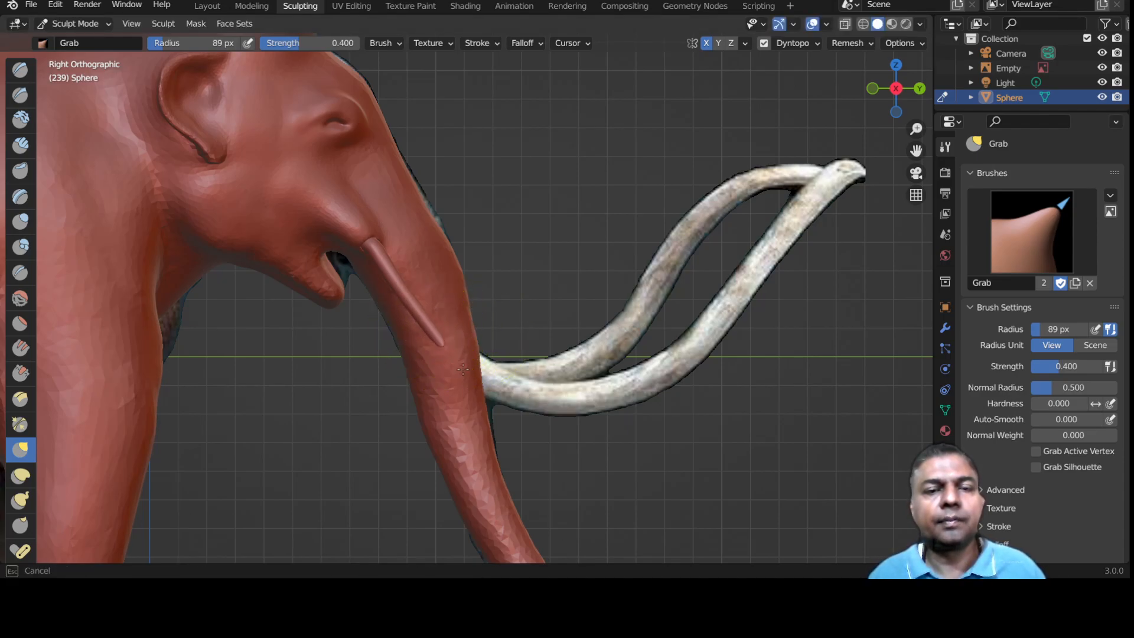
mouse_move(588, 452)
mouse_down()
mouse_move(491, 355)
mouse_move(466, 349)
mouse_move(490, 376)
mouse_up()
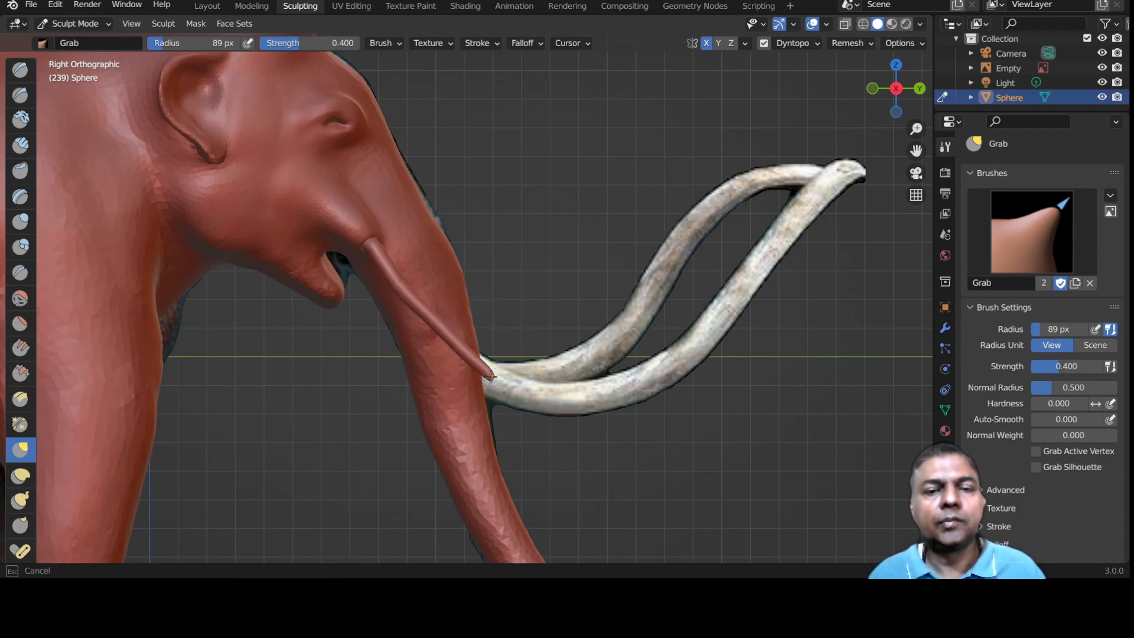
drag(546, 410, 545, 409)
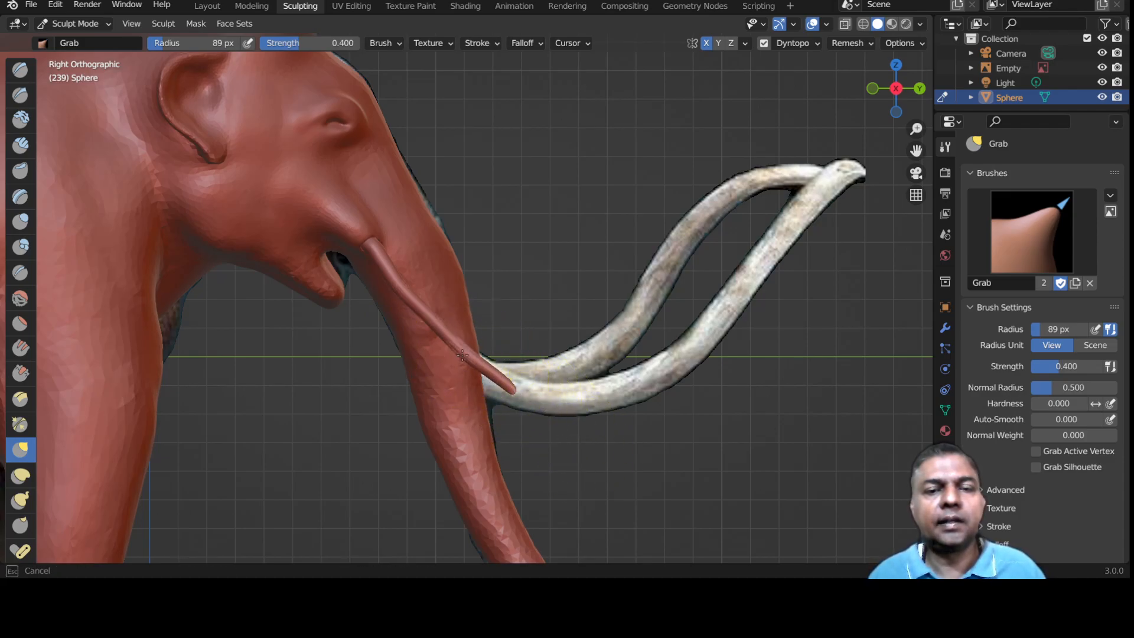
mouse_move(431, 329)
mouse_down()
mouse_move(480, 358)
mouse_move(490, 381)
mouse_up()
Pull the tusk's tip farther forward with the Grab brush, continuing its curve along the reference tusk.
mouse_move(533, 367)
middle_down()
mouse_move(432, 381)
mouse_move(453, 313)
middle_up()
scroll(453, 313, up, 1)
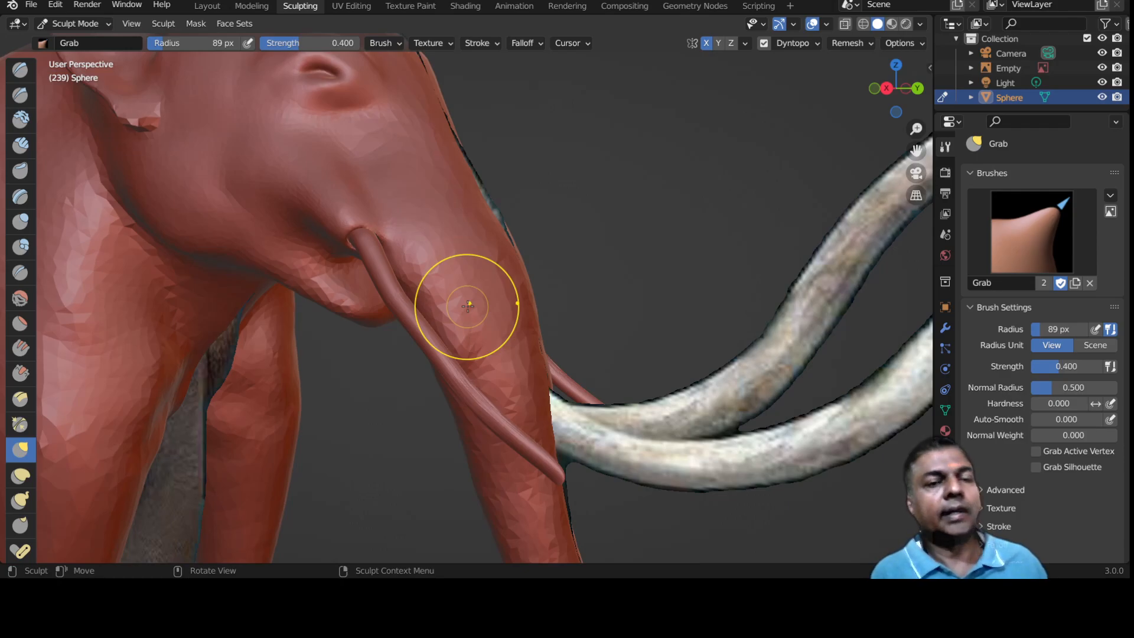
middle_drag(598, 299, 649, 303)
scroll(669, 319, up, 2)
mouse_move(664, 377)
shift+middle_down()
mouse_move(579, 333)
mouse_move(514, 325)
shift+middle_up()
mouse_move(451, 373)
mouse_down()
mouse_move(514, 394)
mouse_move(458, 365)
mouse_move(491, 387)
mouse_move(532, 390)
mouse_up()
mouse_move(481, 369)
middle_down()
mouse_move(337, 368)
mouse_move(475, 356)
mouse_move(520, 369)
middle_up()
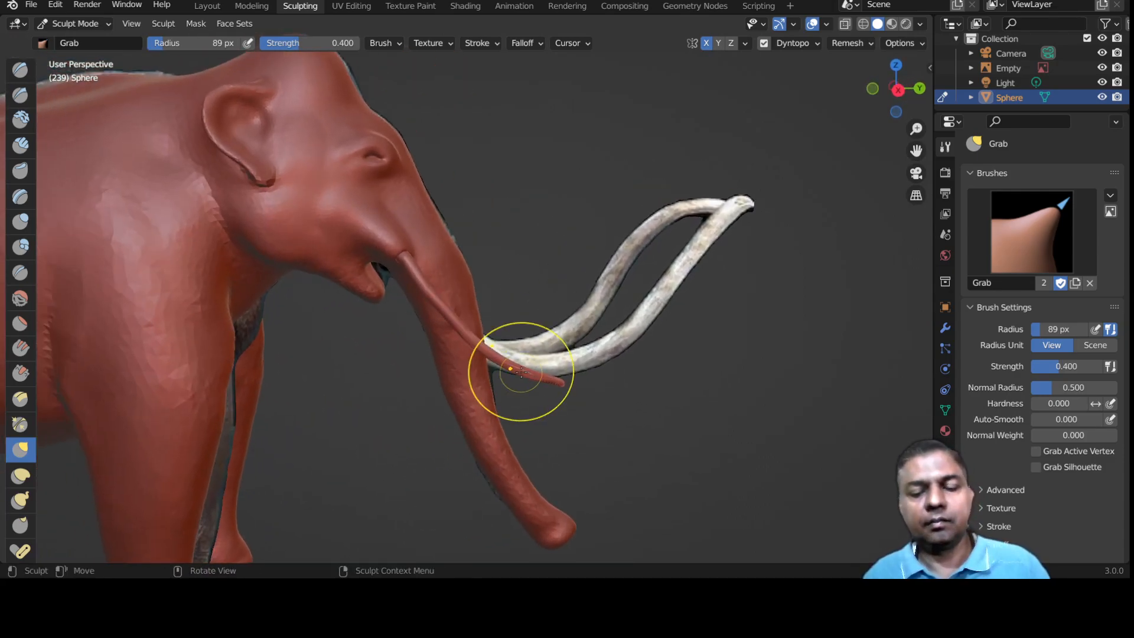
scroll(521, 372, up, 1)
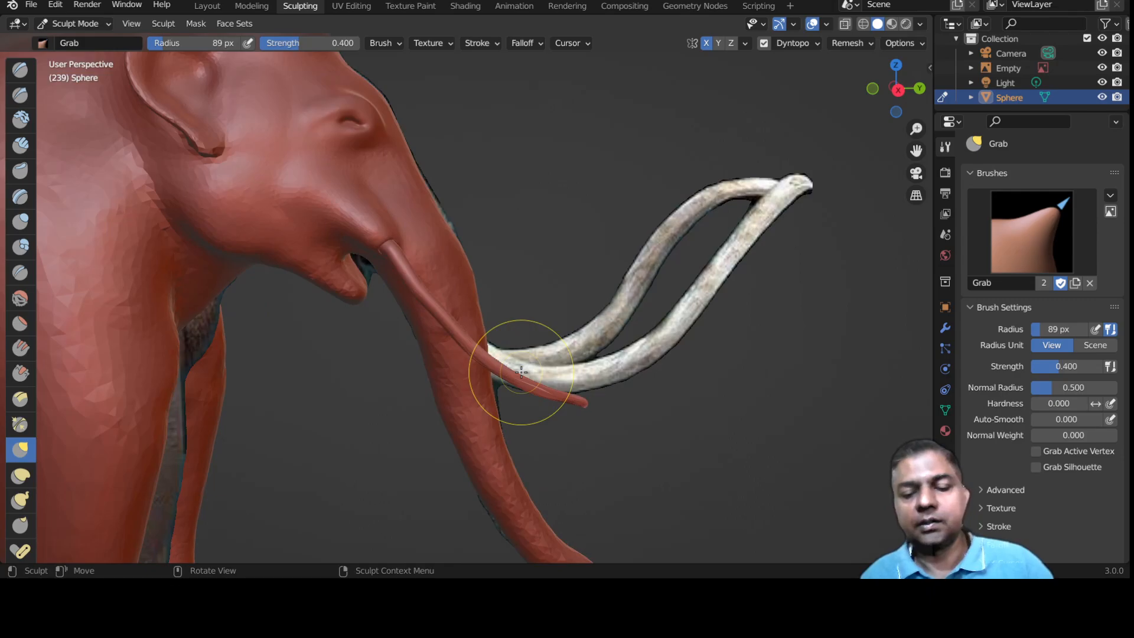
Switch to the Inflate/Deflate brush, try a thickening stroke on the upper tusk, and undo it.
key(i)
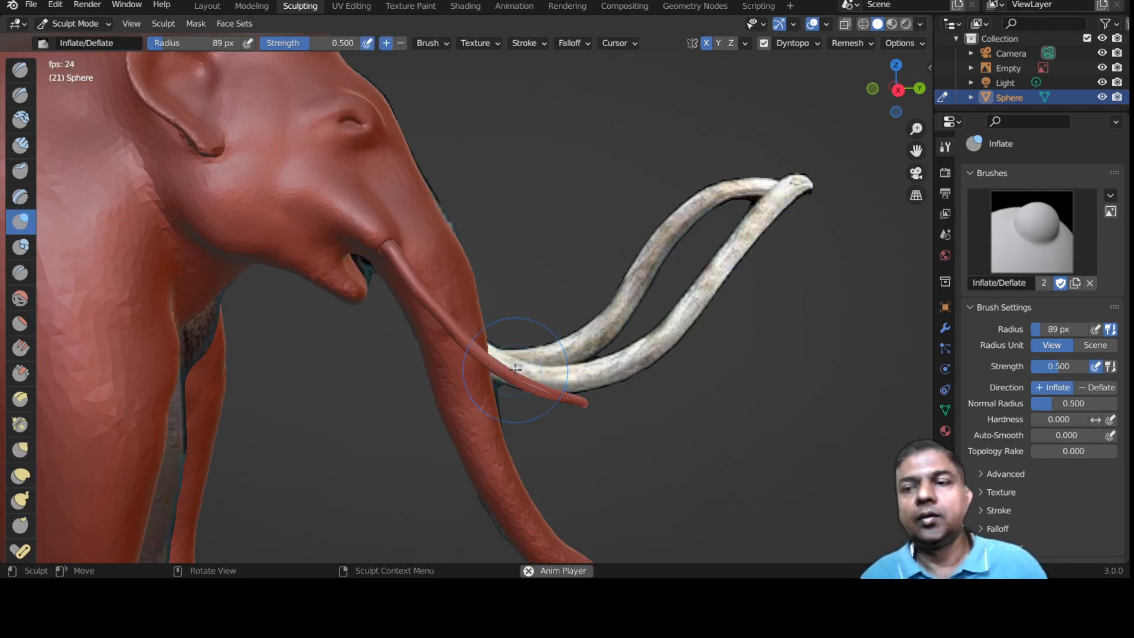
scroll(515, 371, up, 2)
drag(367, 273, 392, 302)
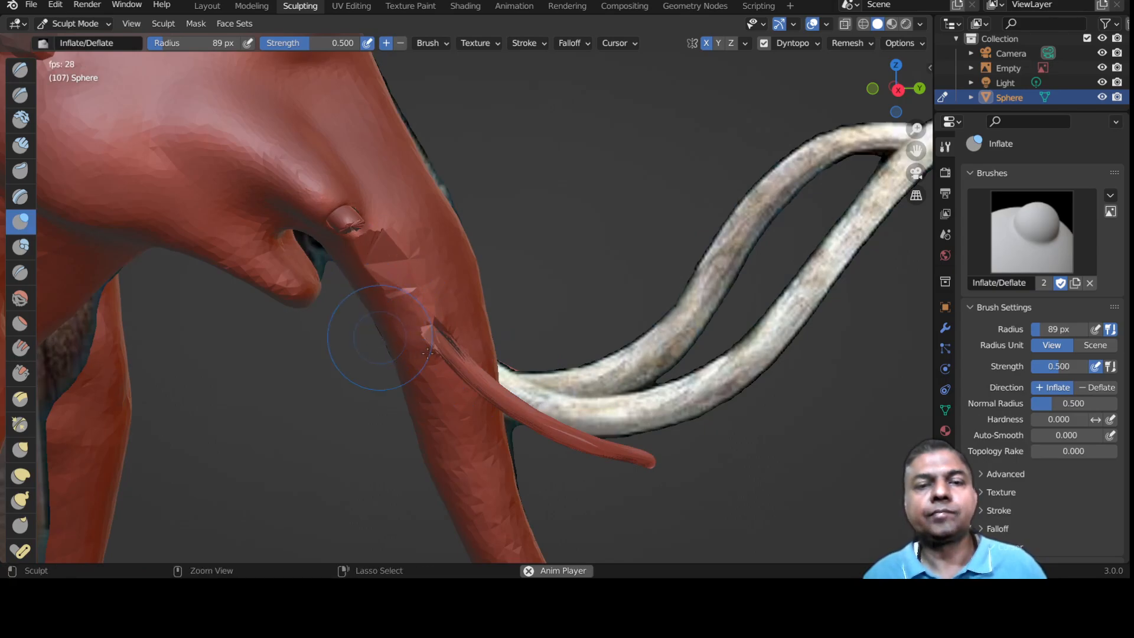
key(ctrl+z)
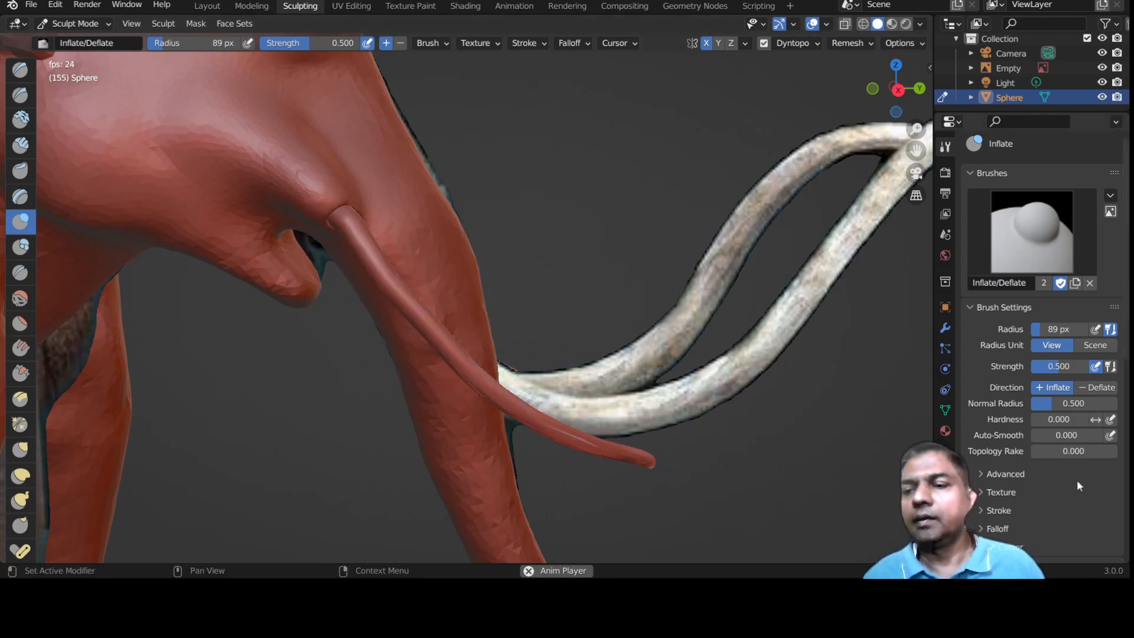
Inflate the tusk's middle section where it passes the trunk.
scroll(1043, 488, down, 5)
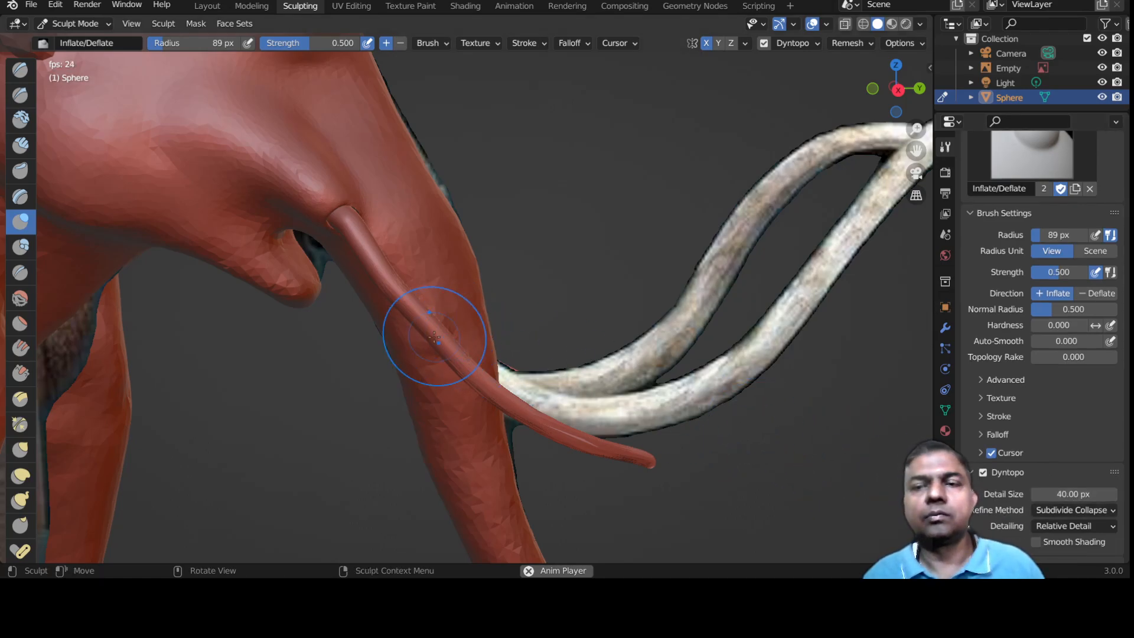
scroll(455, 352, up, 3)
mouse_move(367, 351)
mouse_down()
mouse_move(345, 313)
mouse_move(384, 375)
mouse_move(380, 332)
mouse_up()
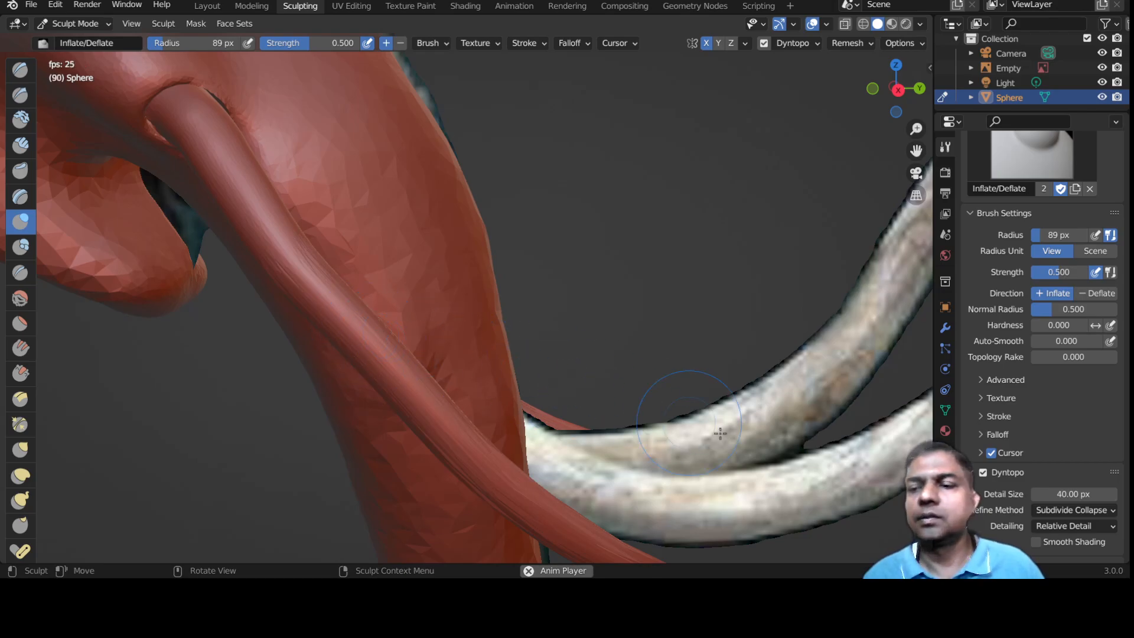
Set the Dyntopo detail size to 8 px and inflate the upper part of the tusk beside the trunk.
click(1058, 494)
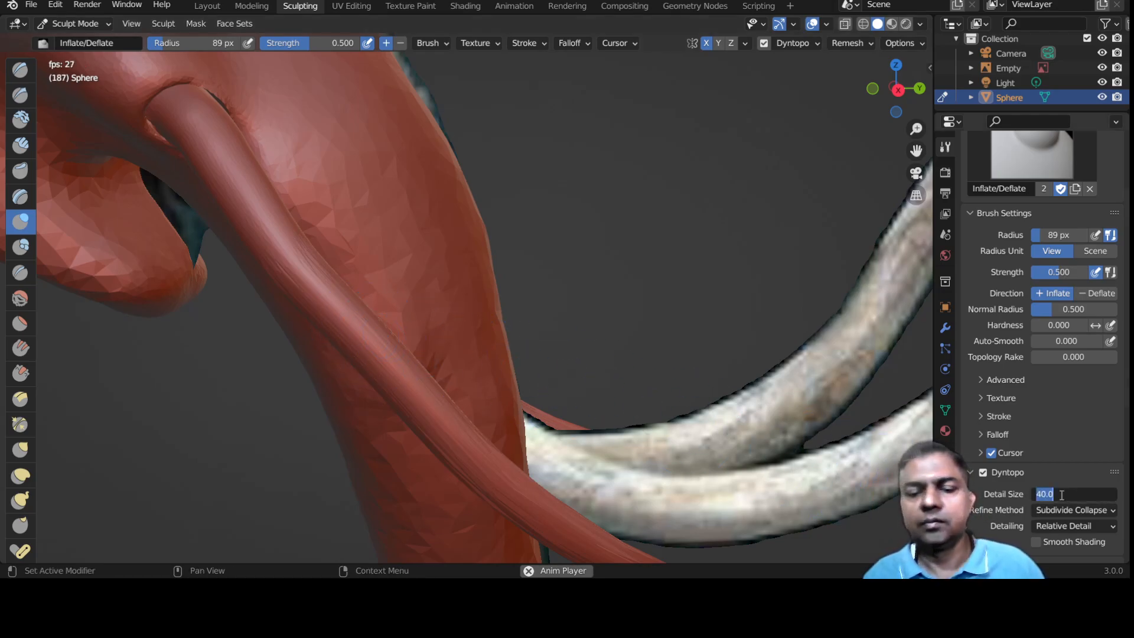
text(8)
key(Return)
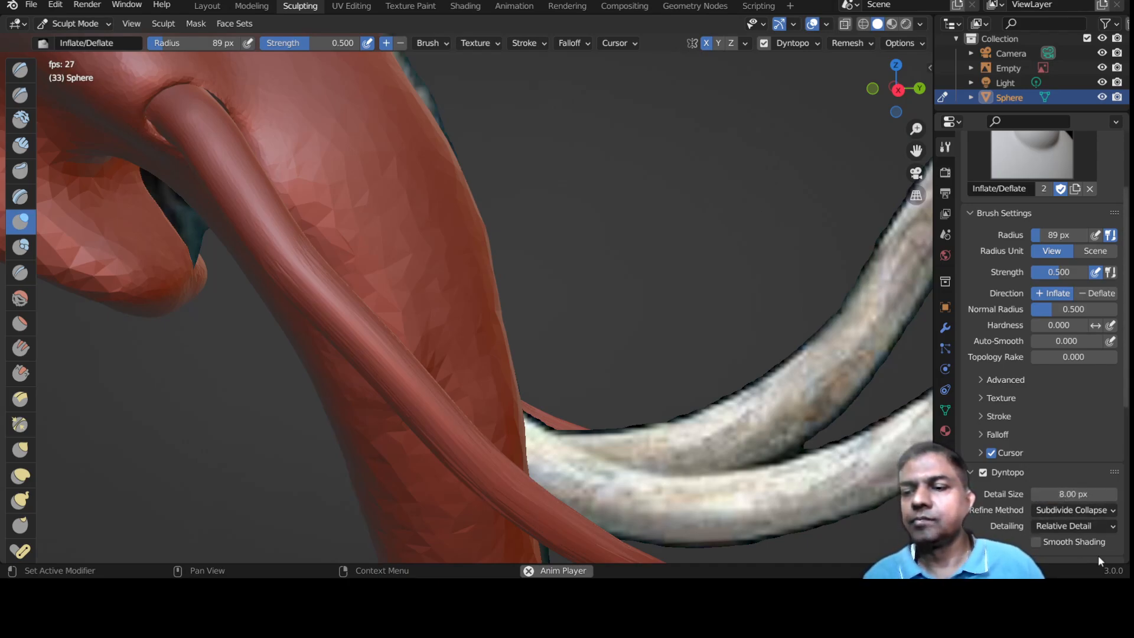
drag(293, 290, 307, 291)
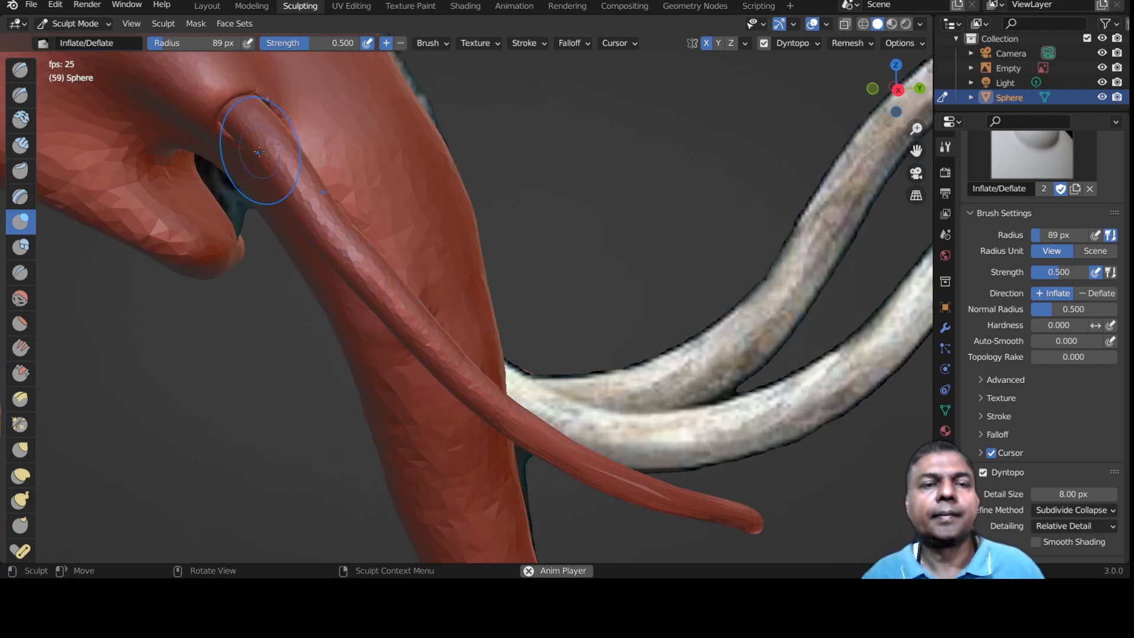
Inflate the tusk along its length from the root below the cheek to the tip, and save the file.
drag(255, 143, 272, 166)
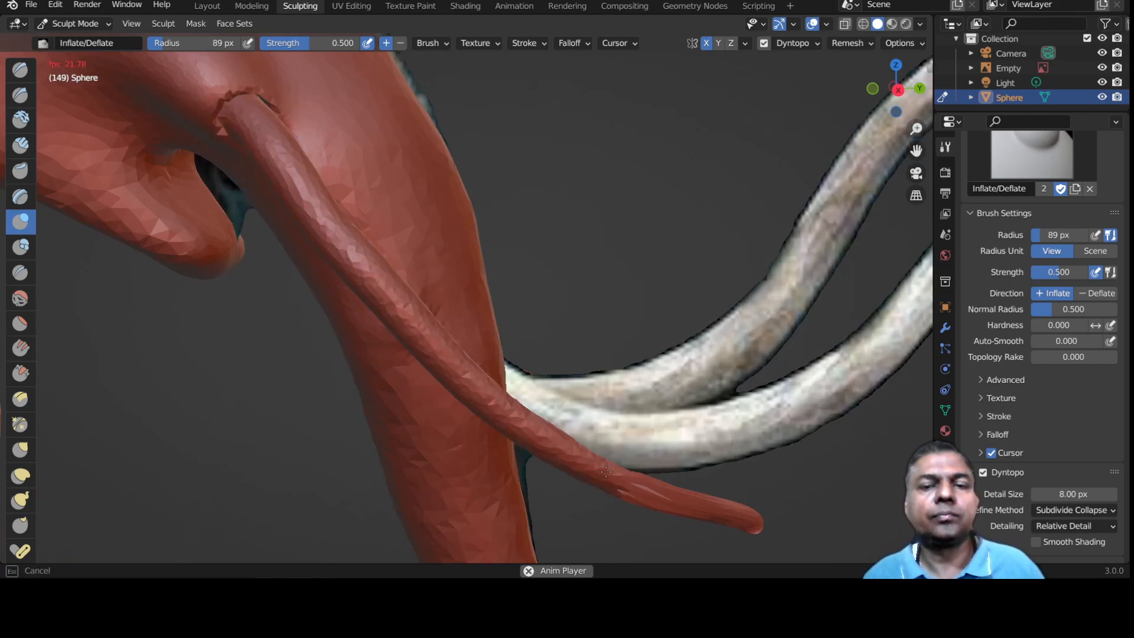
drag(601, 469, 665, 493)
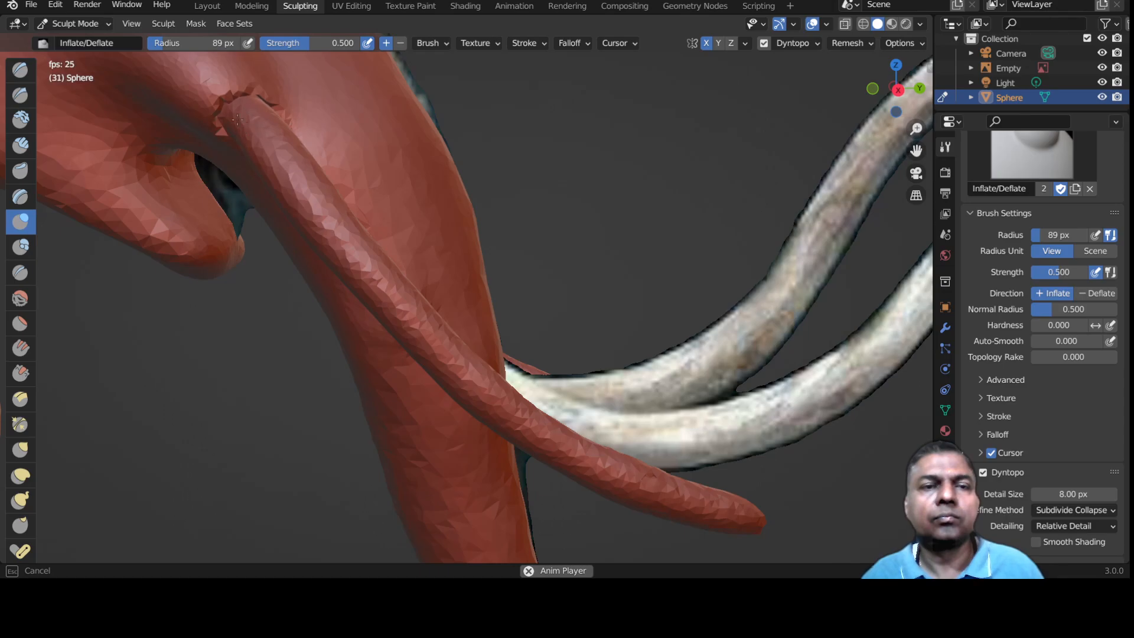
drag(244, 137, 260, 171)
scroll(330, 204, down, 5)
mouse_move(331, 206)
middle_down()
mouse_move(228, 258)
mouse_move(279, 251)
middle_up()
key(ctrl+s)
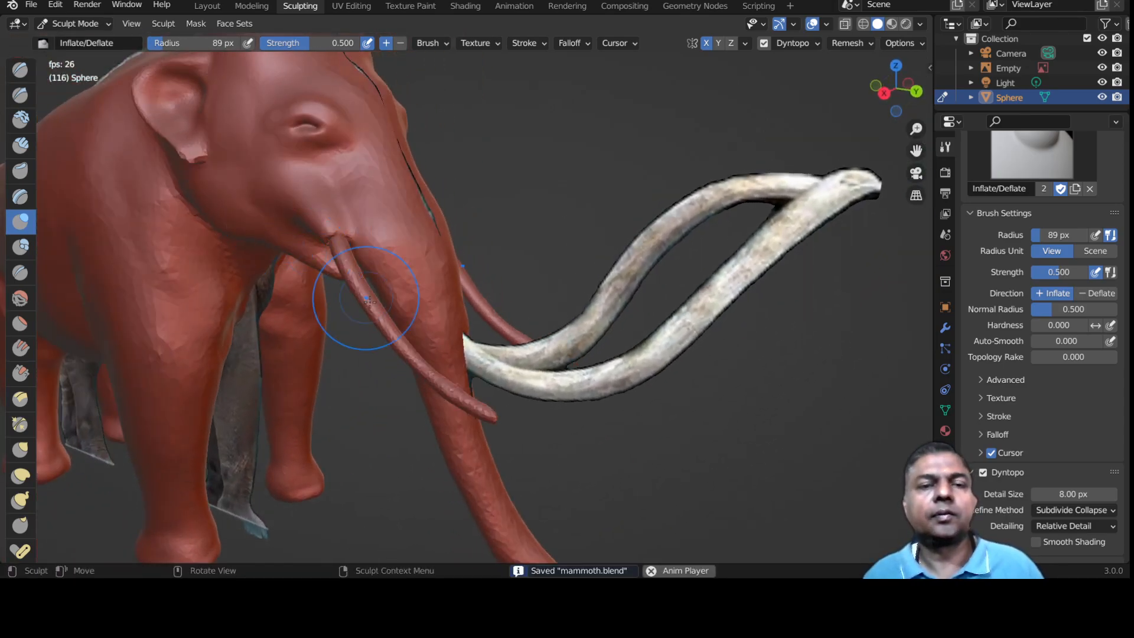
Smooth the jagged skin around the tusk's root where it leaves the cheek, and save the file.
mouse_move(394, 428)
shift+middle_down()
mouse_move(433, 407)
mouse_move(485, 337)
mouse_move(481, 355)
shift+middle_up()
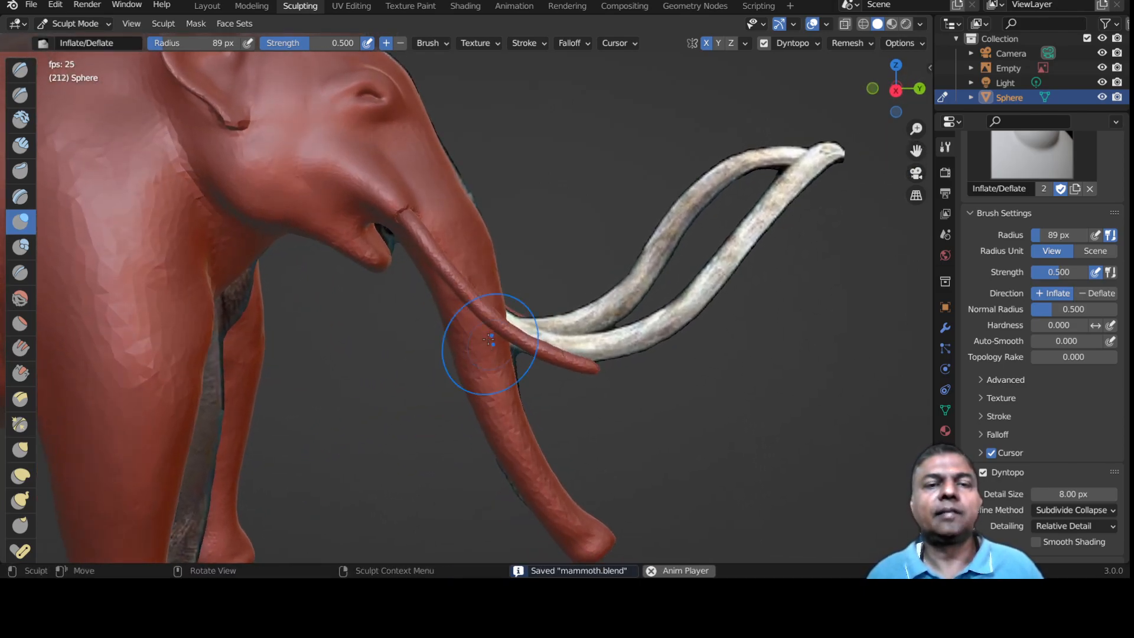
scroll(481, 355, up, 6)
scroll(483, 373, up, 3)
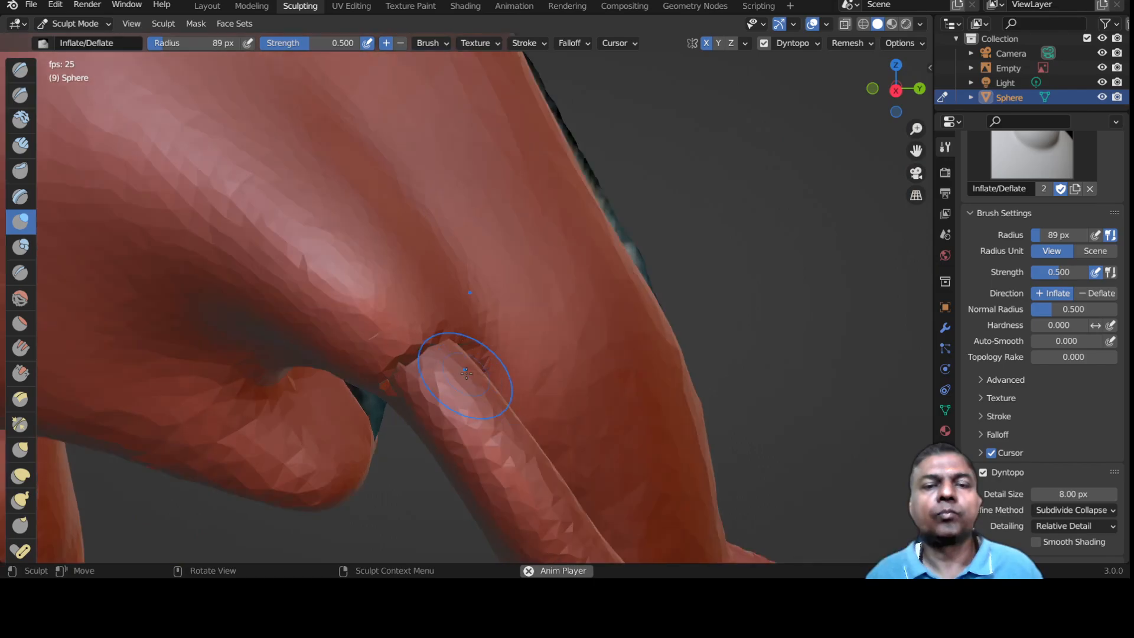
mouse_move(370, 361)
mouse_down()
mouse_move(390, 347)
mouse_move(376, 373)
mouse_up()
middle_drag(376, 372, 386, 357)
mouse_move(430, 290)
mouse_down()
mouse_move(446, 269)
mouse_move(474, 262)
mouse_up()
drag(421, 305, 425, 320)
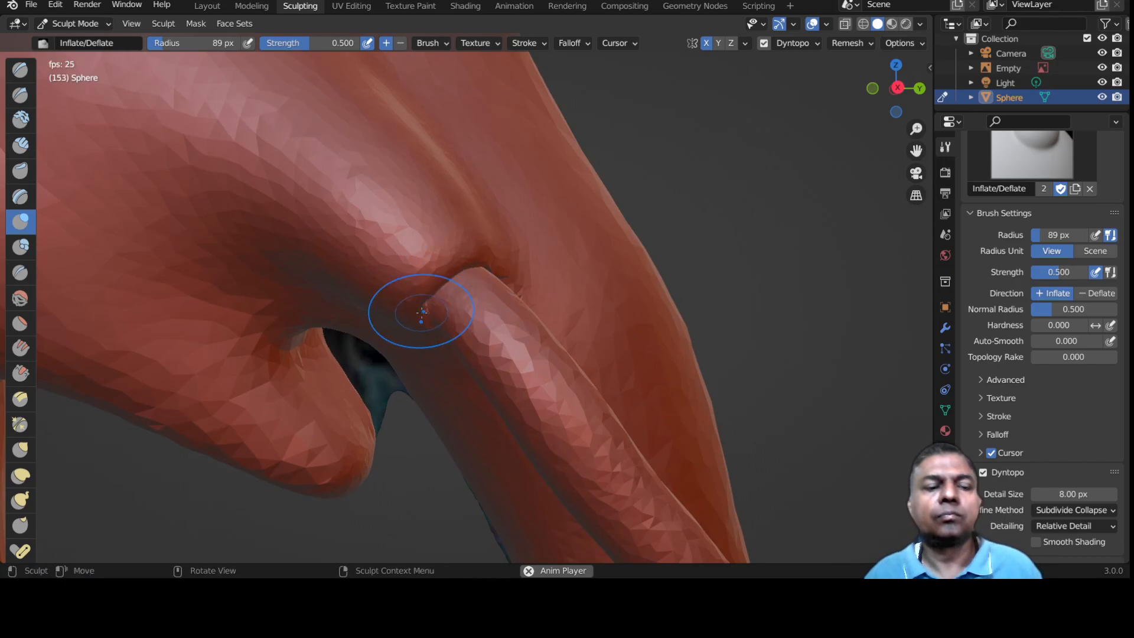
mouse_move(420, 310)
middle_down()
mouse_move(407, 304)
mouse_move(410, 315)
mouse_move(446, 299)
middle_up()
scroll(437, 296, up, 1)
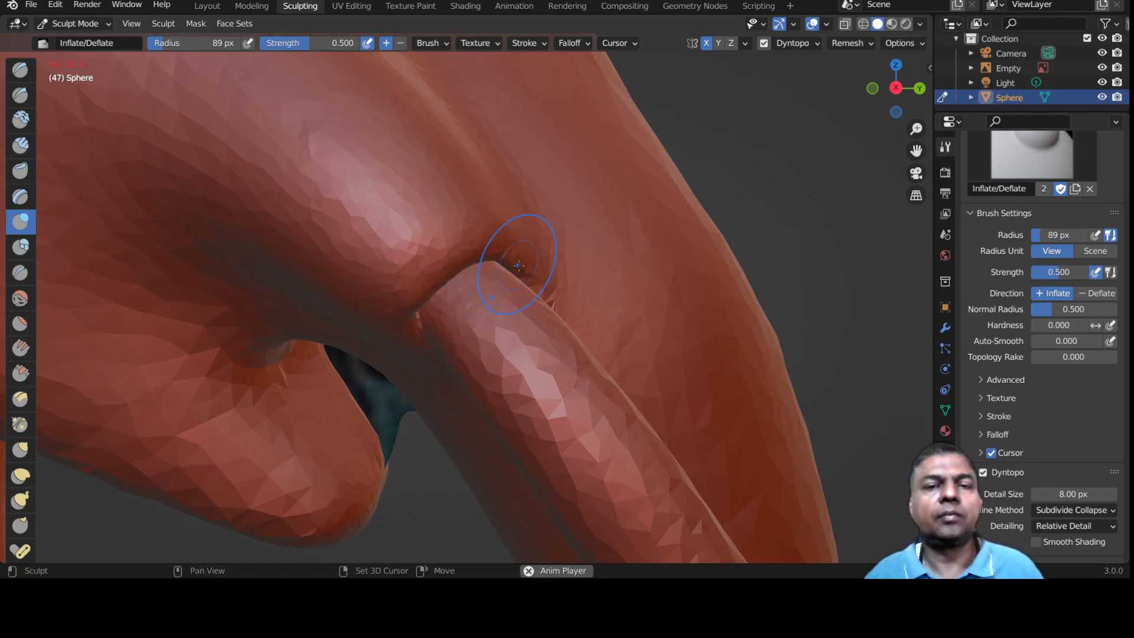
scroll(431, 319, down, 6)
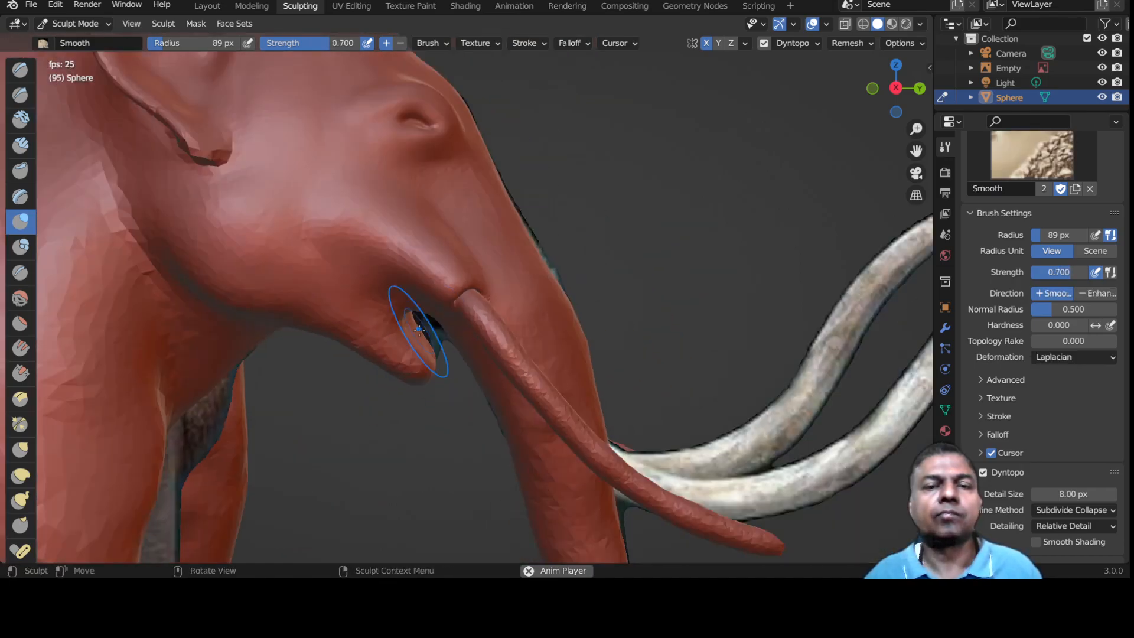
scroll(427, 331, down, 2)
scroll(458, 337, down, 3)
key(ctrl+s)
Pull the tusk's tip forward and slightly up with the Grab brush, following the start of the reference tusk's upward bend.
middle_drag(466, 346, 507, 380)
scroll(585, 395, up, 5)
shift+middle_drag(612, 404, 414, 373)
scroll(443, 340, up, 2)
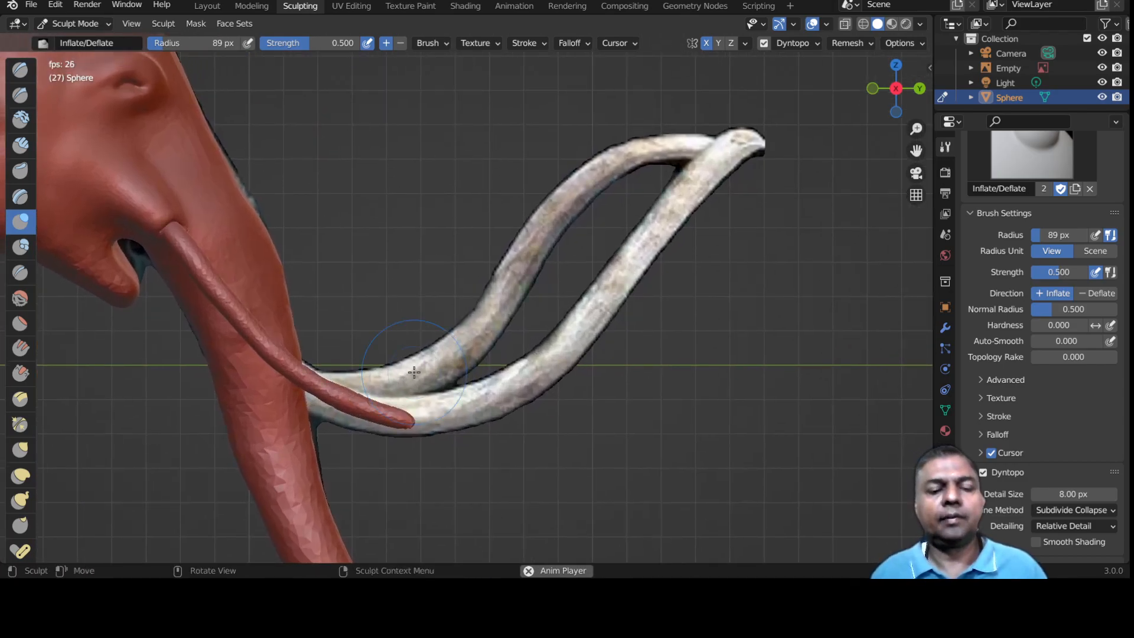
key(g)
mouse_move(405, 419)
mouse_down()
mouse_move(431, 443)
mouse_move(430, 422)
mouse_move(469, 405)
mouse_move(400, 425)
mouse_move(473, 413)
mouse_up()
drag(535, 391, 545, 384)
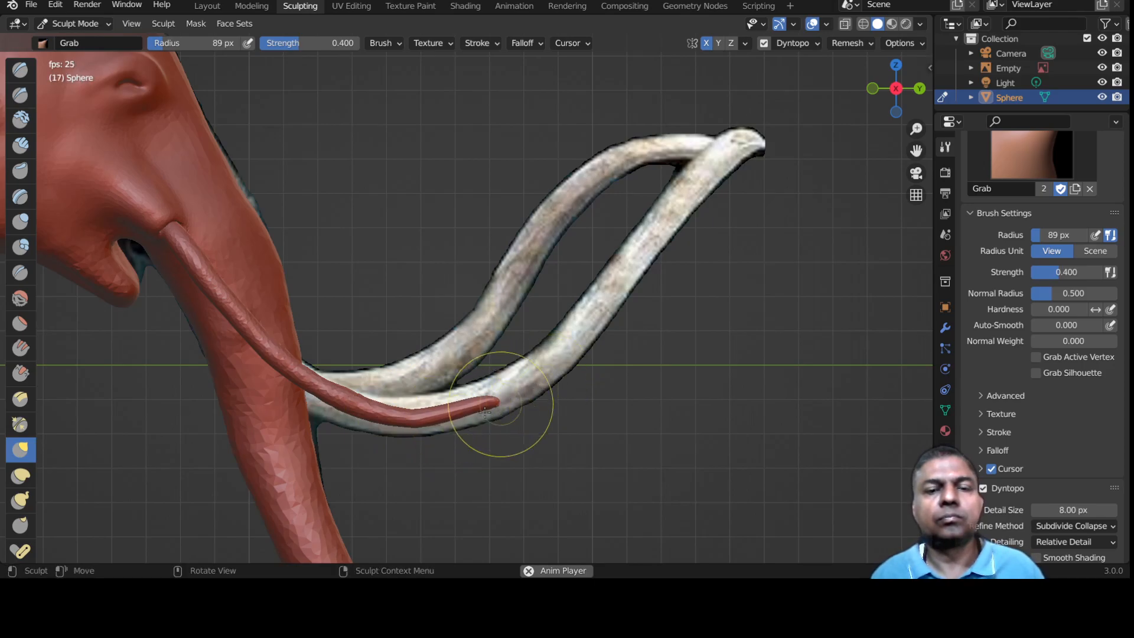
drag(444, 417, 470, 414)
drag(473, 414, 486, 414)
Thicken the tusk's newly stretched front section with the Inflate/Deflate brush.
key(i)
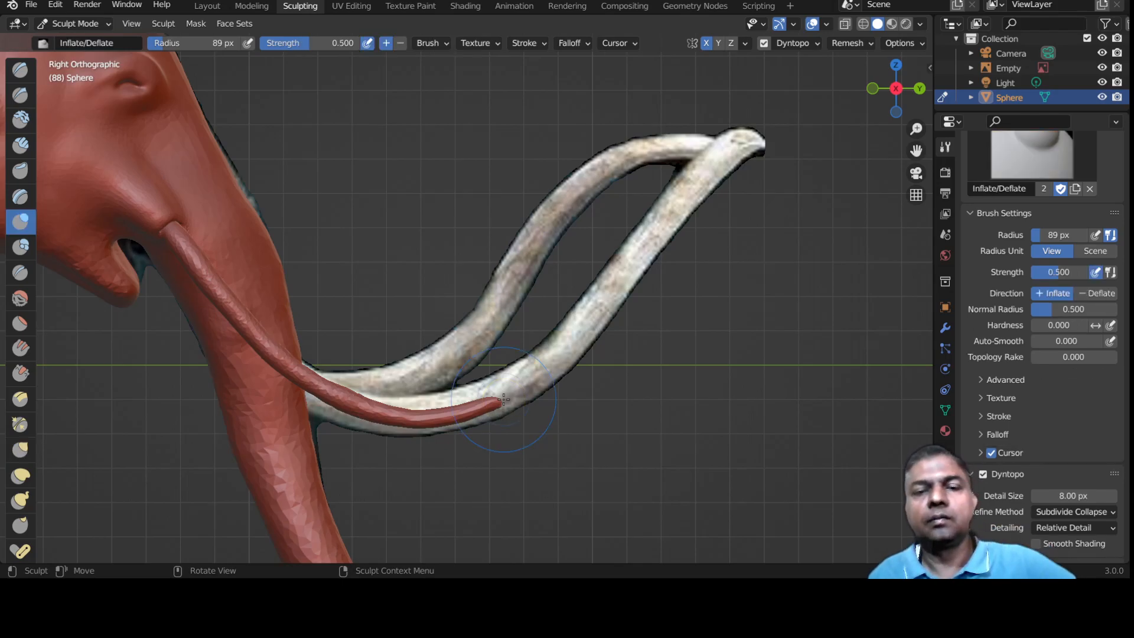
scroll(488, 407, up, 1)
drag(484, 440, 473, 439)
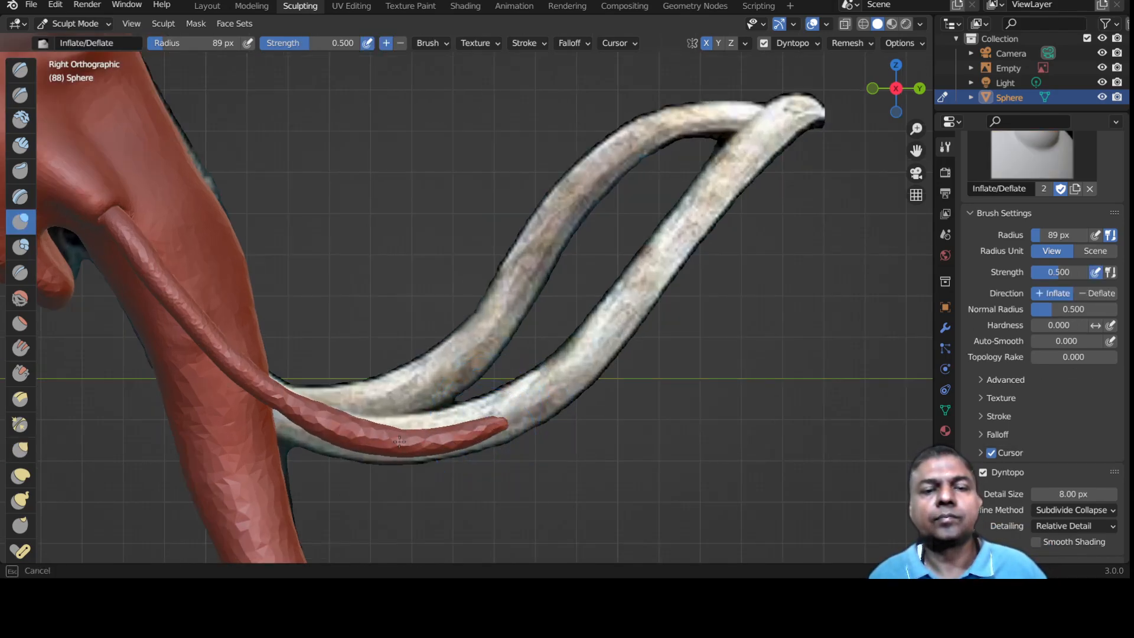
drag(492, 433, 440, 458)
scroll(440, 457, up, 4)
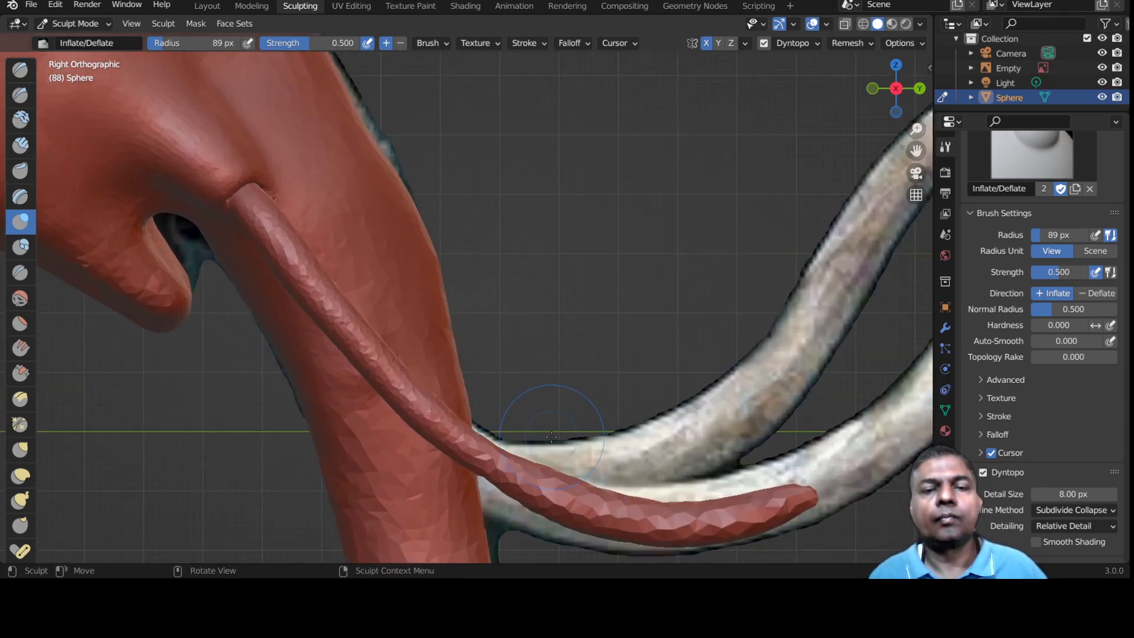
Inflate the tusk from its root past the trunk to the lower bend, and save the file.
drag(514, 466, 462, 437)
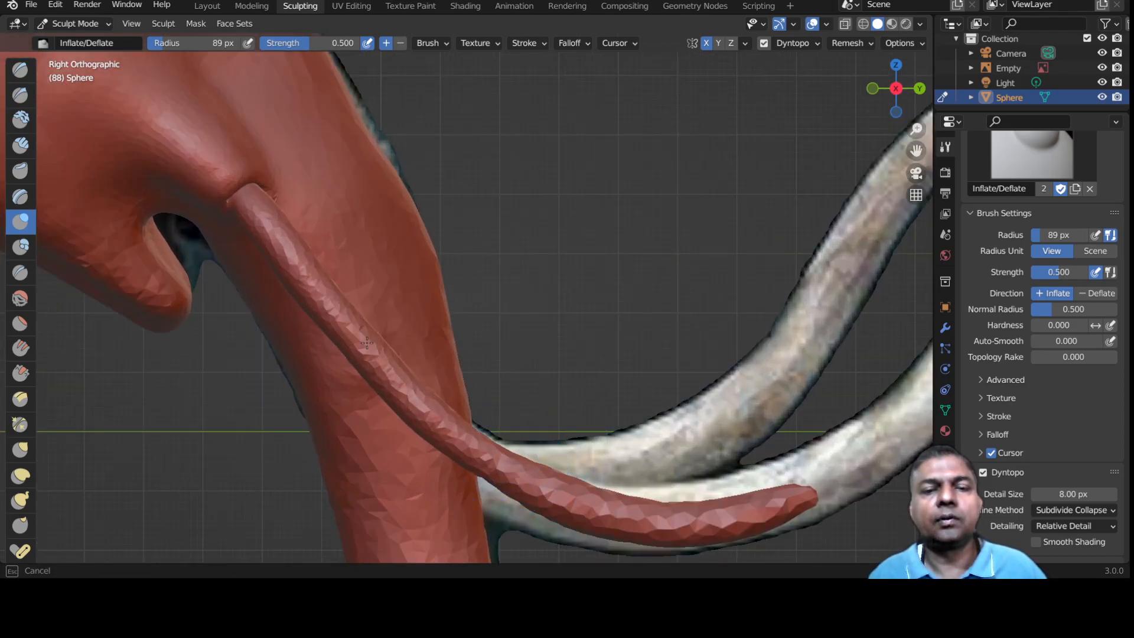
drag(259, 212, 297, 262)
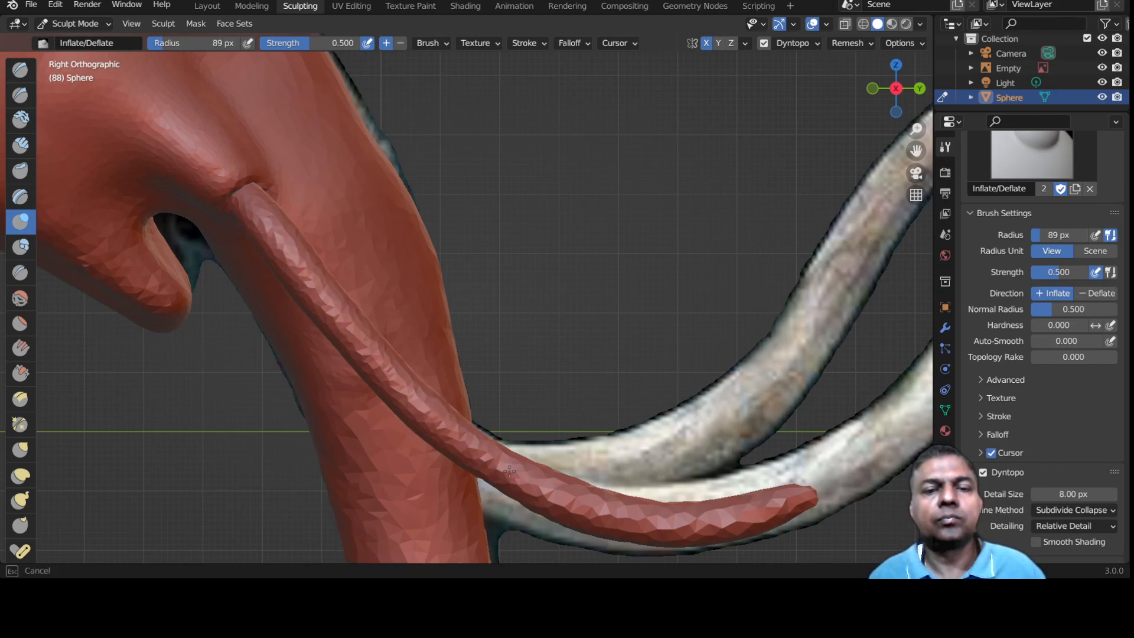
drag(263, 199, 262, 197)
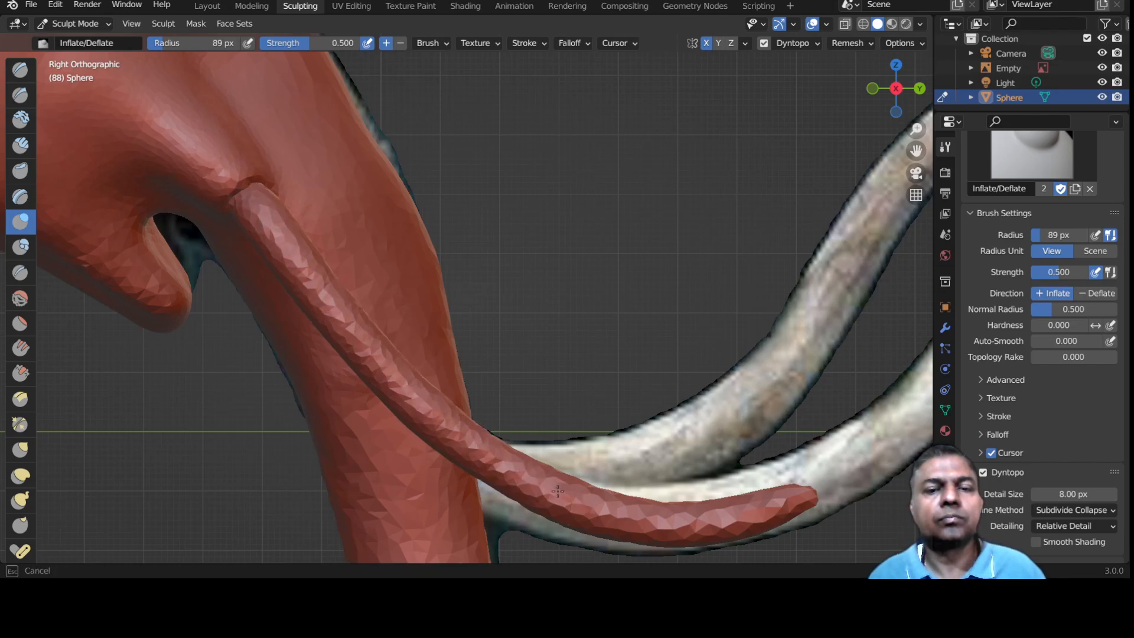
drag(604, 502, 602, 501)
mouse_move(602, 501)
middle_down()
mouse_move(442, 458)
mouse_move(507, 433)
mouse_move(266, 408)
mouse_move(598, 365)
middle_up()
key(ctrl+s)
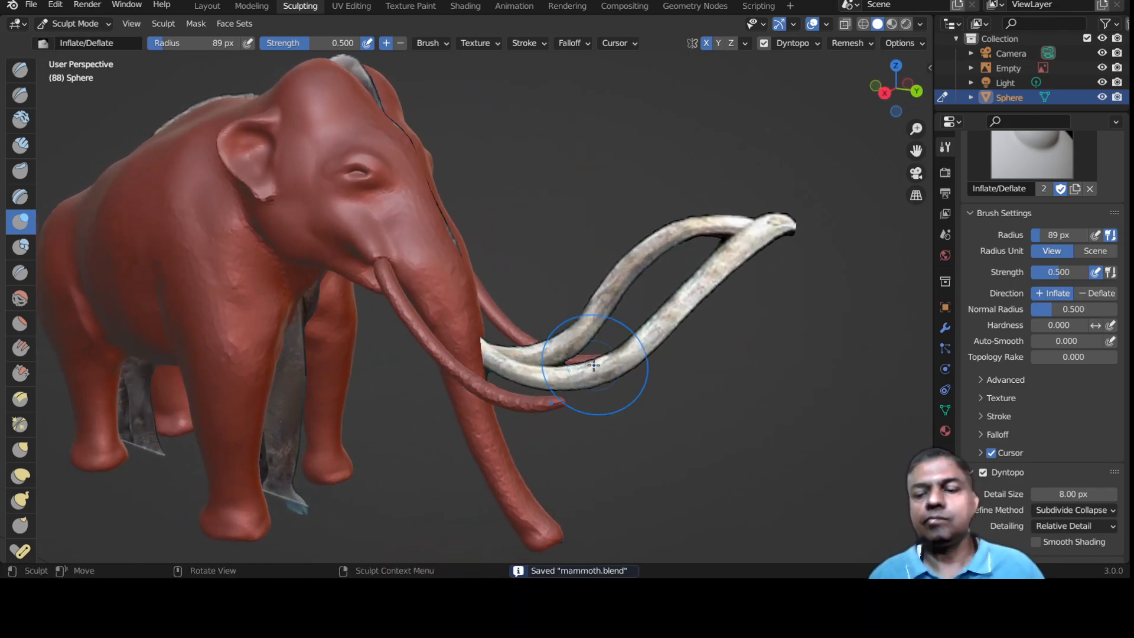
Stretch the tusk's tip up to near the end of the reference tusk, using Grab with a 135 px radius in right view.
key(KP_3)
scroll(562, 390, up, 3)
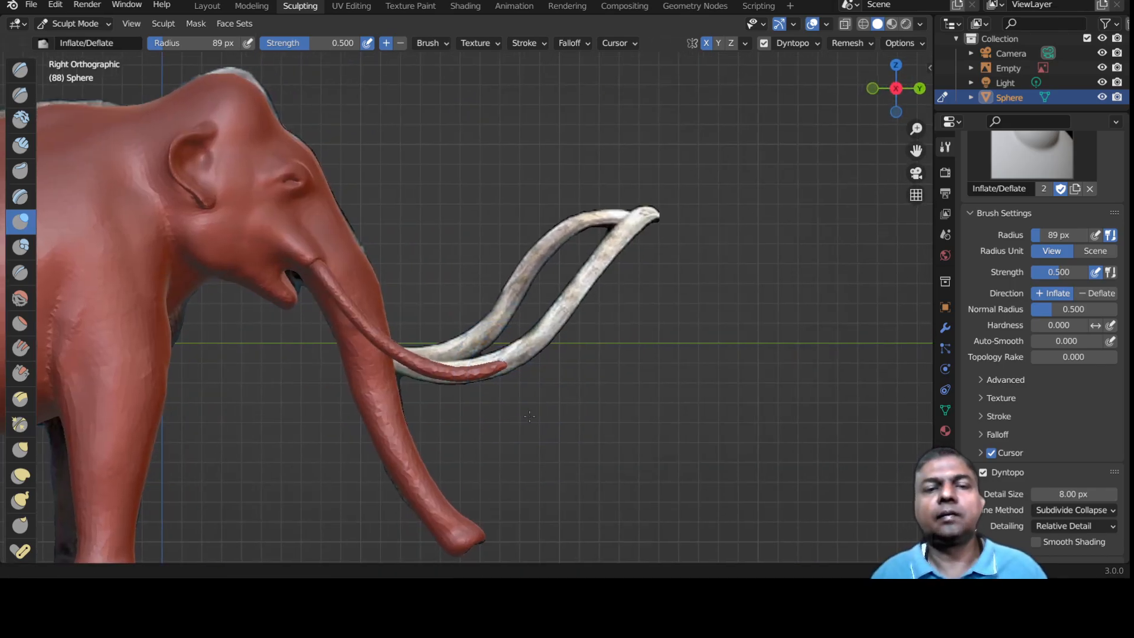
shift+middle_drag(529, 398, 483, 419)
key(g)
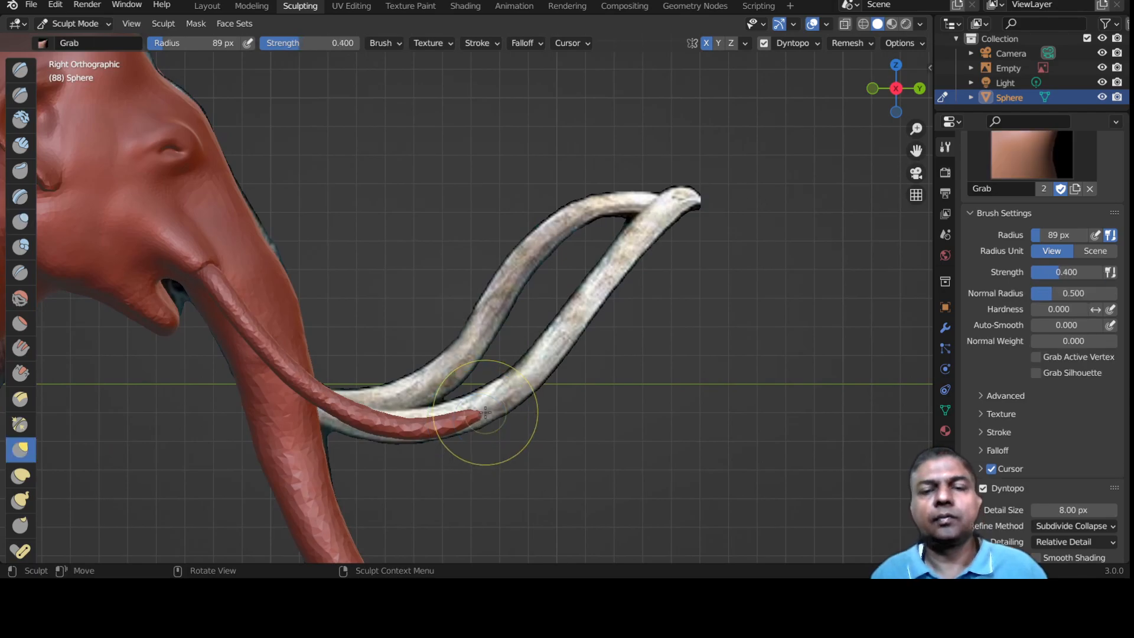
scroll(484, 425, up, 2)
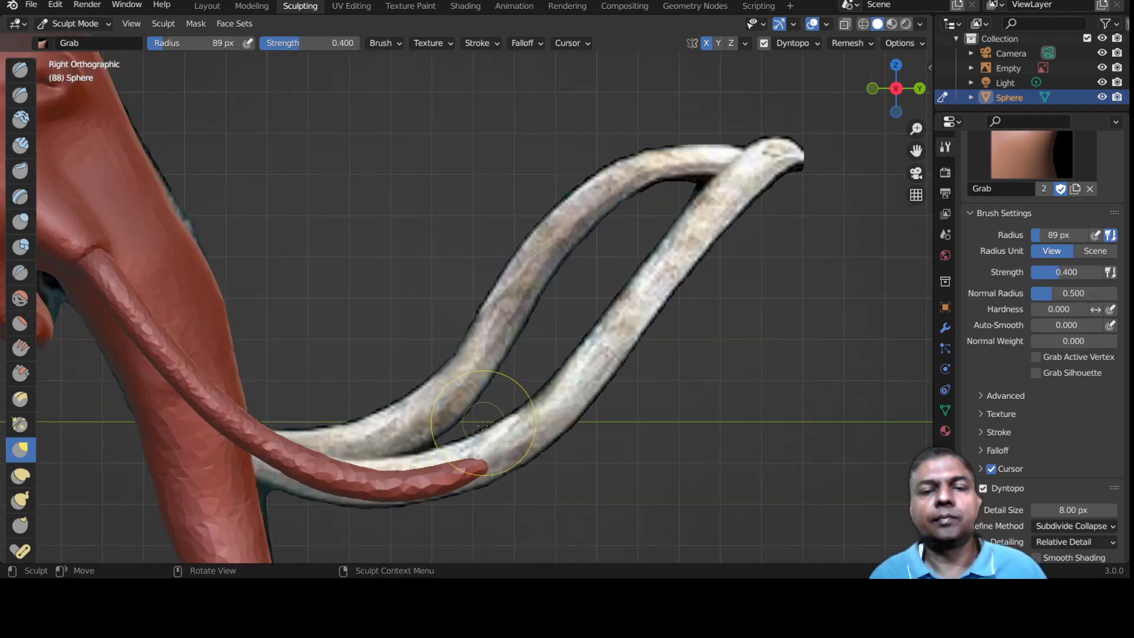
key(f)
click(478, 466)
mouse_move(479, 471)
mouse_down()
mouse_move(704, 317)
mouse_move(735, 266)
mouse_up()
drag(570, 410, 844, 84)
drag(656, 286, 798, 96)
drag(720, 235, 760, 154)
drag(729, 192, 777, 144)
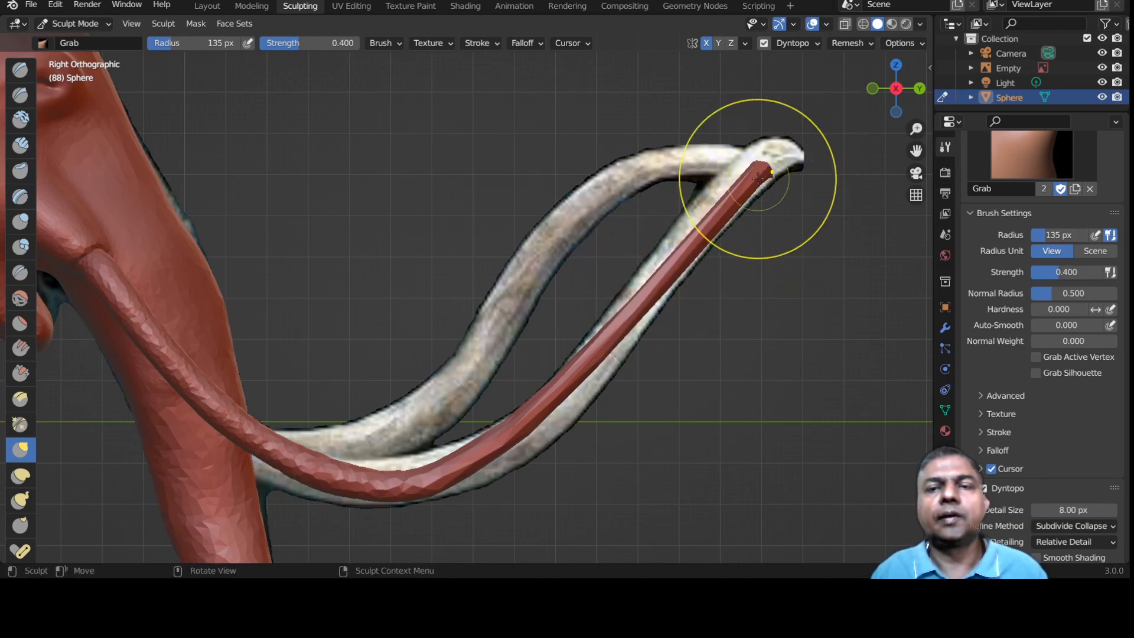
Enlarge the Grab brush and shift the tusk's front section and tip onto the centre of the reference tusk.
key(f)
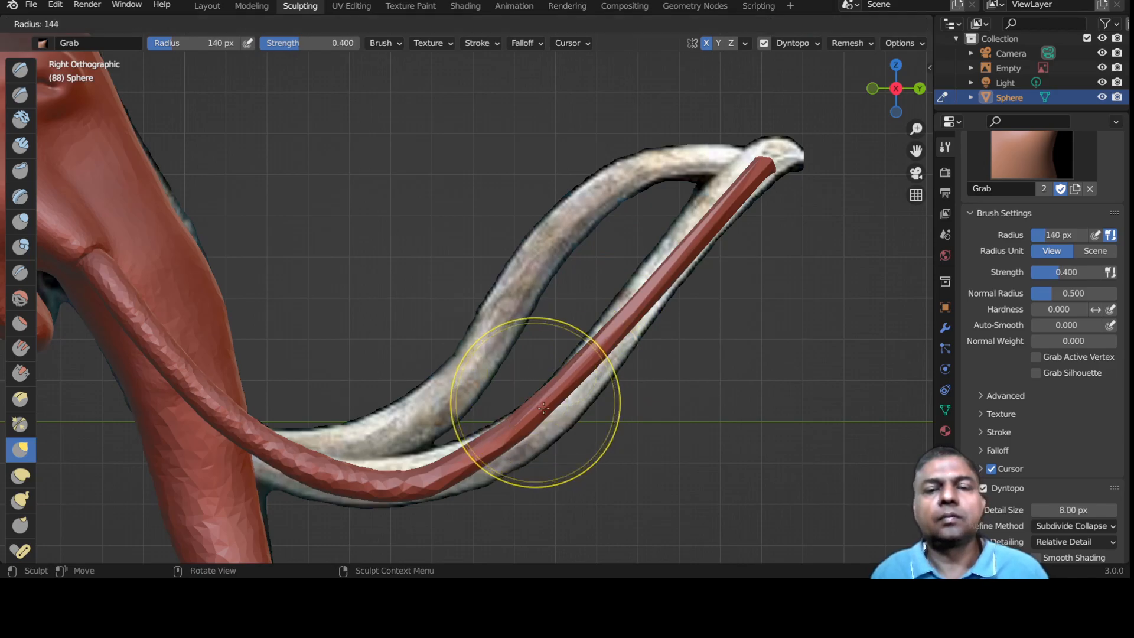
mouse_move(548, 408)
mouse_down()
mouse_move(559, 423)
mouse_move(545, 440)
mouse_up()
drag(763, 163, 794, 143)
middle_drag(703, 233, 560, 320)
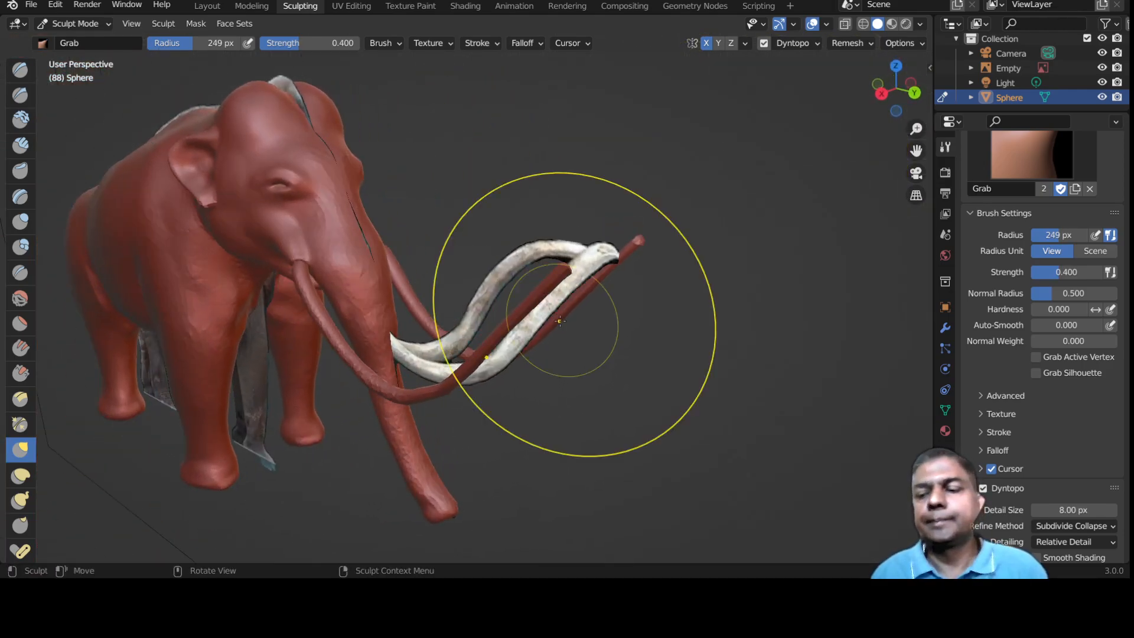
Inflate the tusk's rising front section from the lower bend upward, using Inflate/Deflate with a 117 px radius.
key(KP_3)
scroll(523, 345, up, 4)
shift+middle_drag(487, 338, 448, 367)
scroll(486, 329, up, 1)
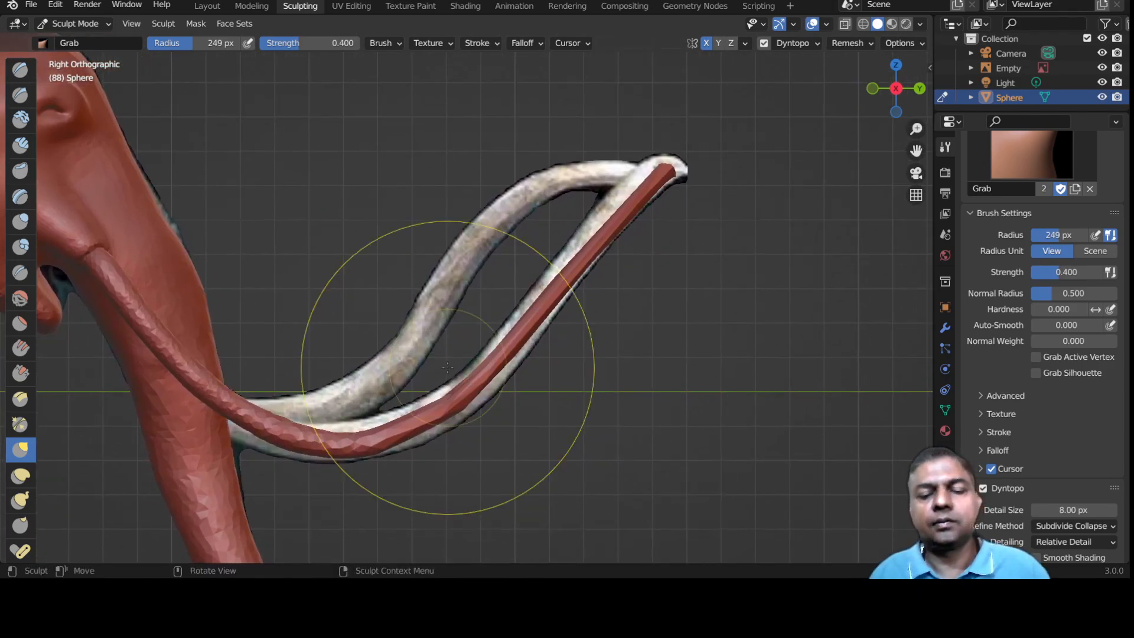
key(space)
key(i)
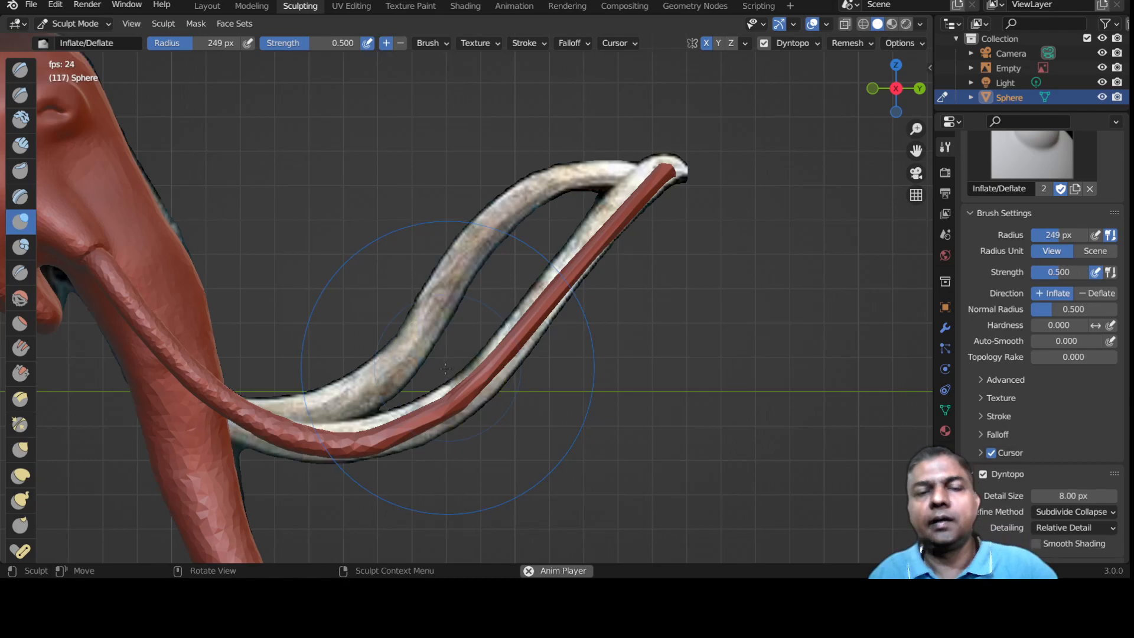
key(f)
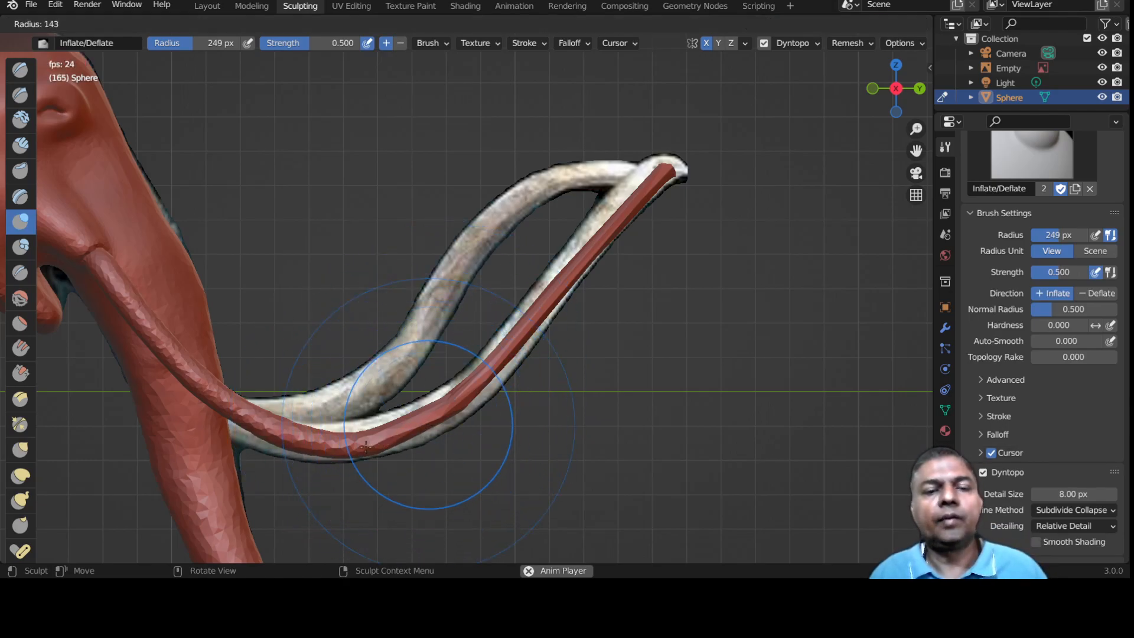
click(355, 461)
mouse_move(352, 455)
mouse_down()
mouse_move(479, 378)
mouse_move(599, 244)
mouse_up()
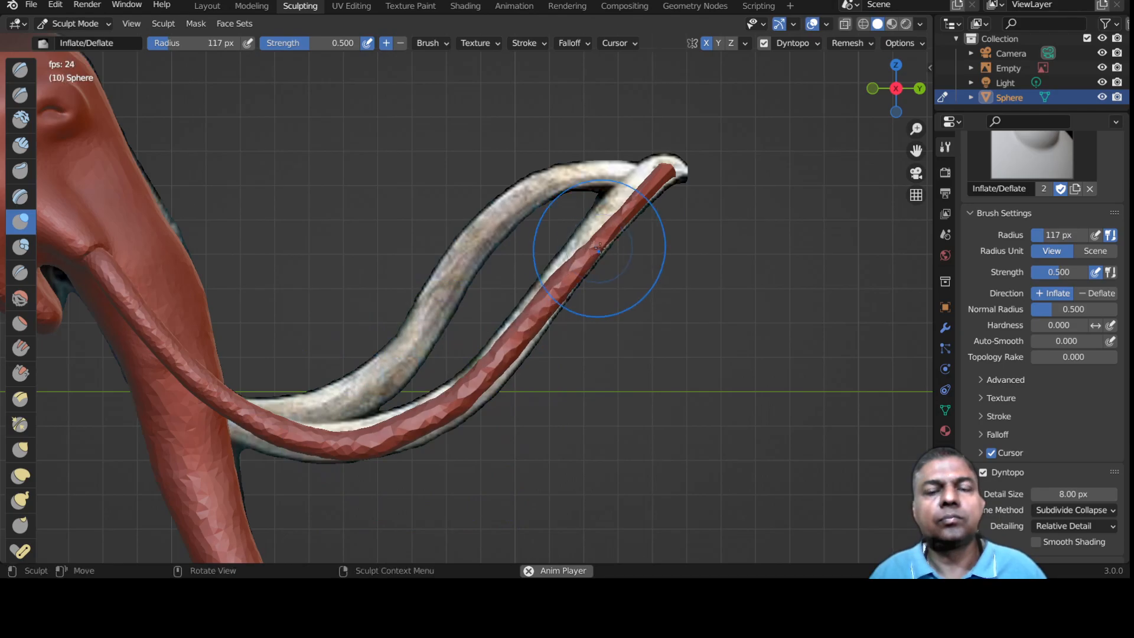
Inflate the tusk's tip and work back down the rising section to the lower bend.
scroll(606, 248, up, 2)
mouse_move(730, 129)
mouse_down()
mouse_move(655, 198)
mouse_move(680, 170)
mouse_up()
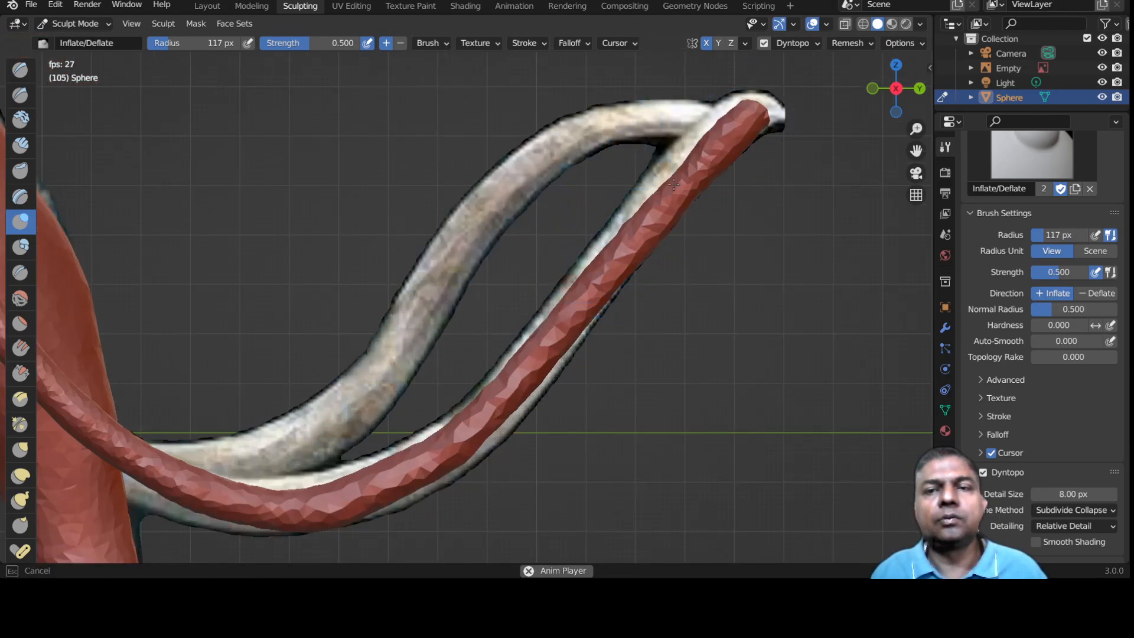
mouse_move(595, 285)
mouse_down()
mouse_move(485, 417)
mouse_move(417, 473)
mouse_up()
drag(324, 508, 287, 502)
Inflate the tusk's lowest bend just in front of the trunk to match the reference thickness.
shift+middle_drag(316, 494, 585, 397)
scroll(596, 387, up, 1)
mouse_move(596, 387)
mouse_down()
mouse_move(544, 456)
mouse_move(502, 443)
mouse_move(573, 441)
mouse_up()
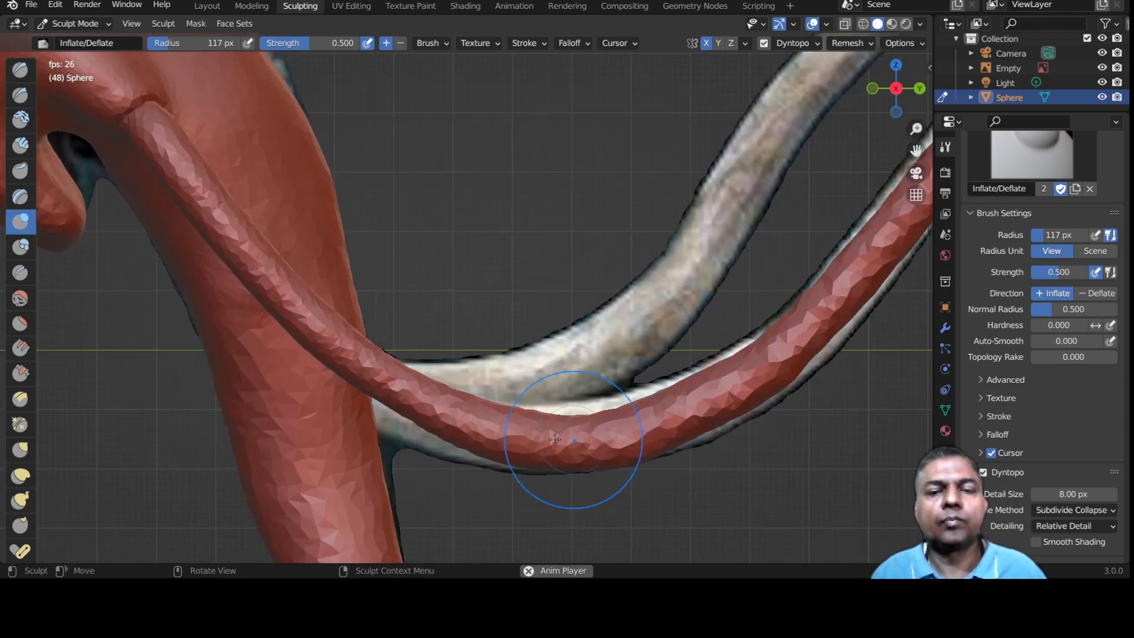
shift+middle_drag(524, 438, 608, 449)
drag(569, 436, 530, 427)
Inflate the tusk's upper part from the root down across the trunk.
shift+middle_drag(464, 390, 537, 420)
scroll(412, 288, up, 1)
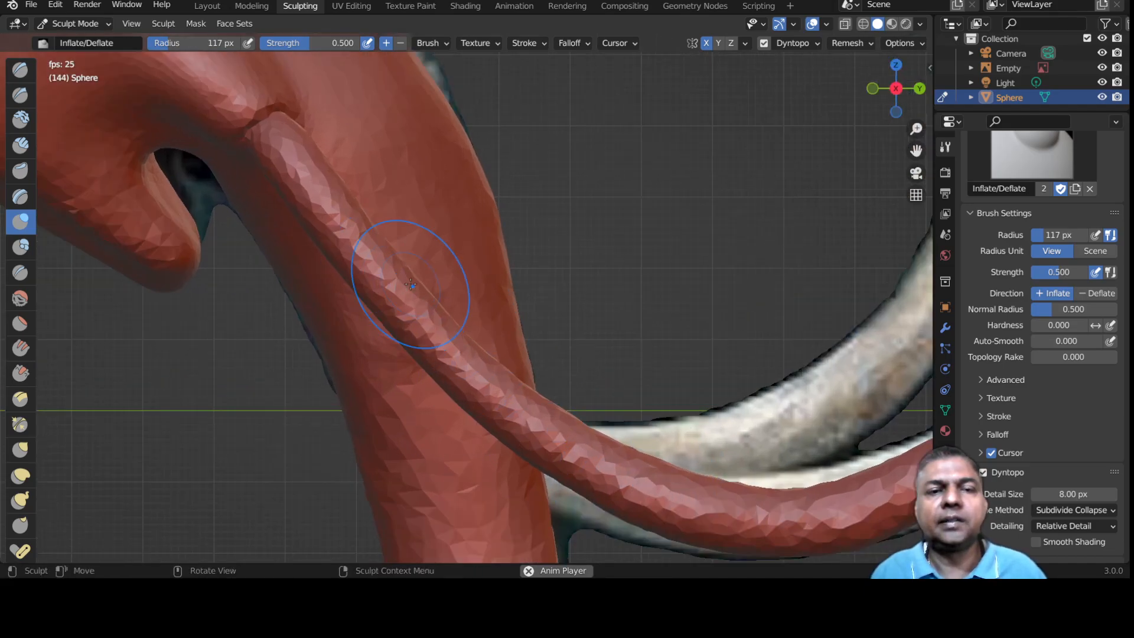
mouse_move(298, 187)
mouse_down()
mouse_move(259, 151)
mouse_move(324, 191)
mouse_up()
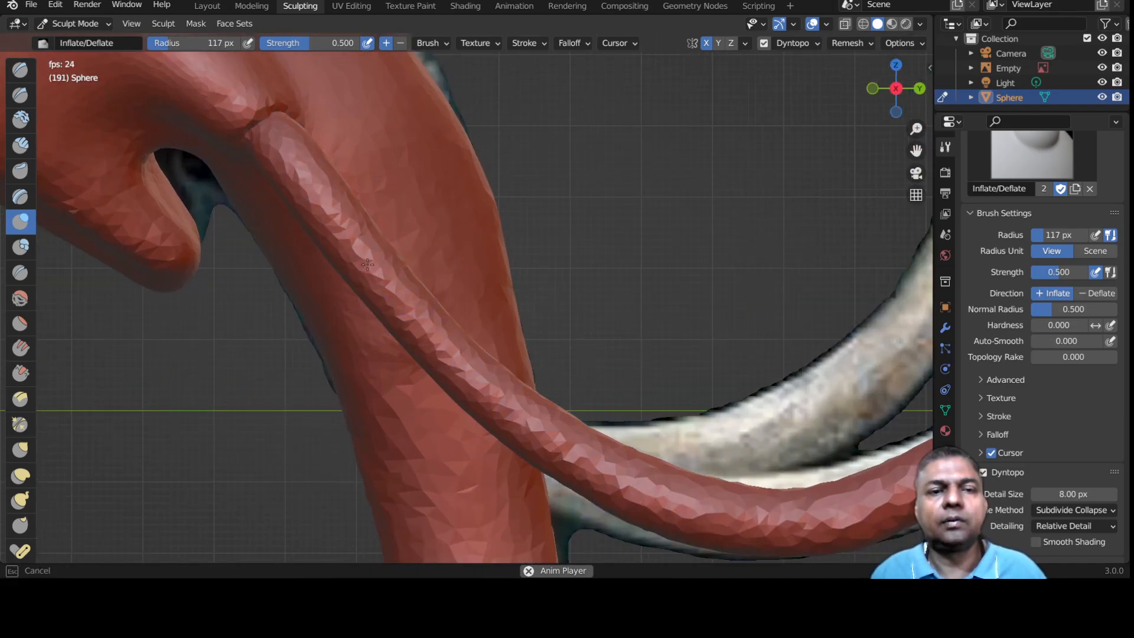
drag(492, 395, 544, 442)
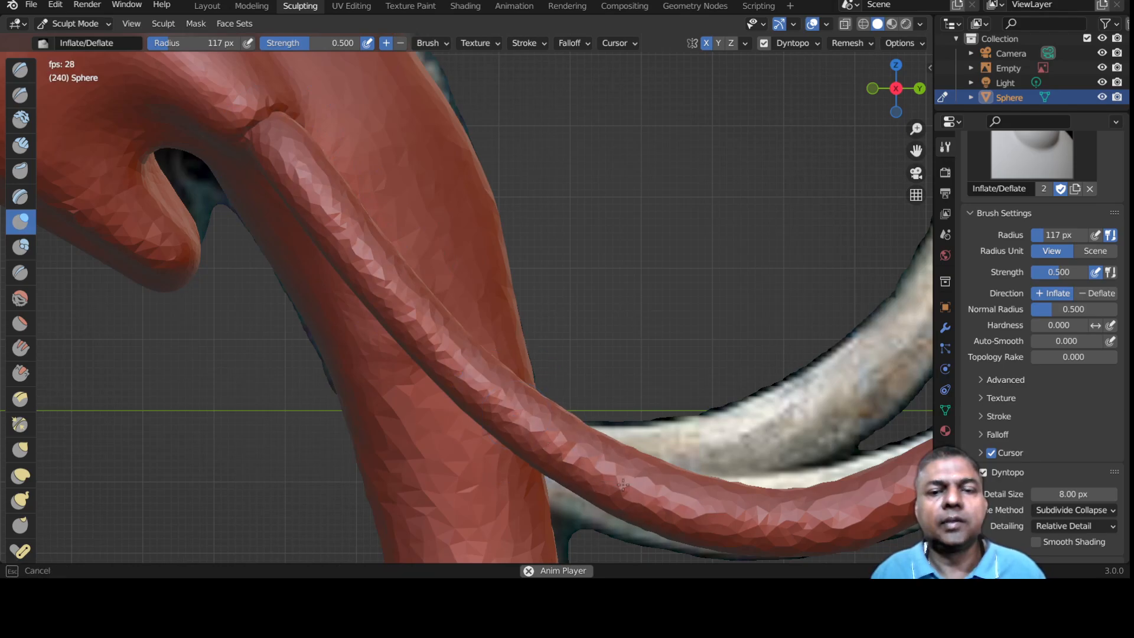
Inflate the tusk's upper length again, from just before the lower bend up to the root.
mouse_move(667, 499)
mouse_down()
mouse_move(697, 498)
mouse_move(534, 433)
mouse_move(457, 371)
mouse_up()
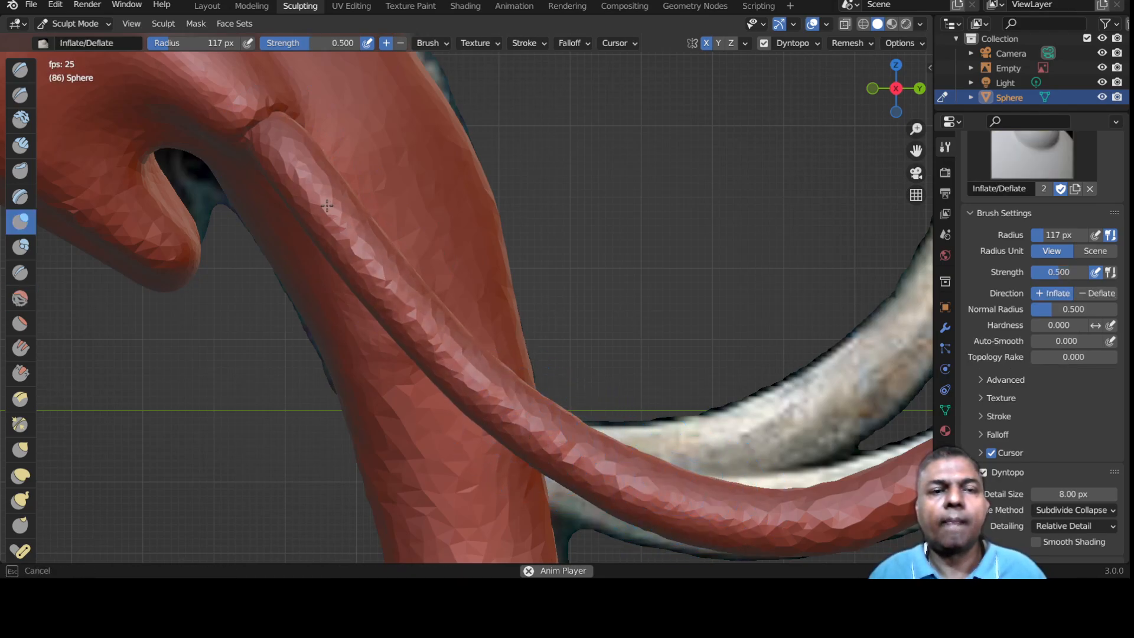
drag(287, 111, 287, 119)
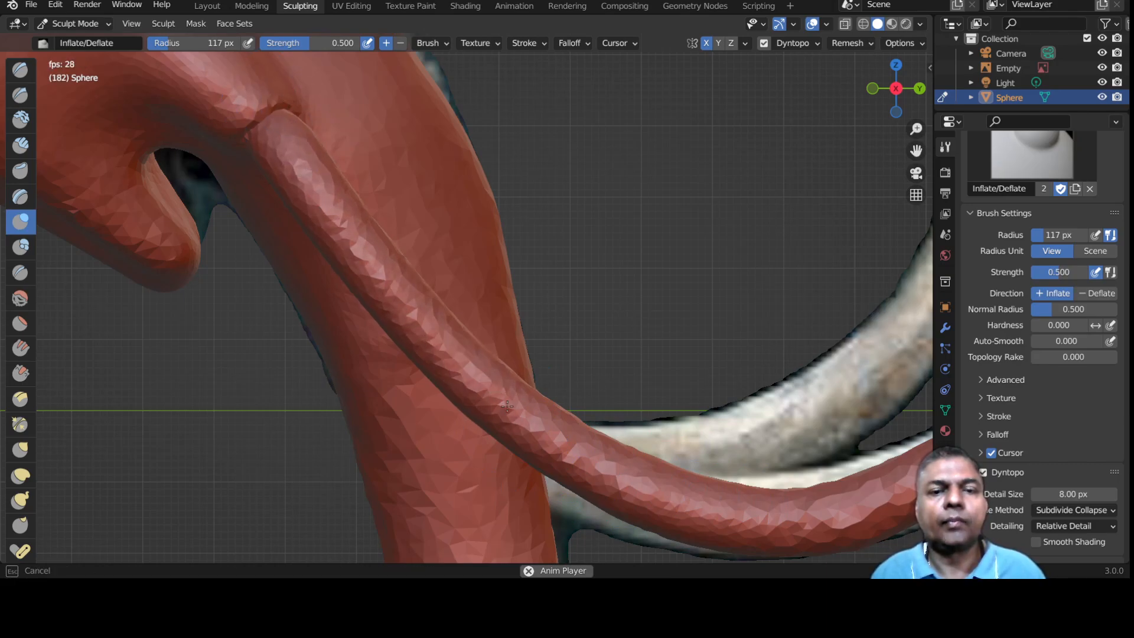
mouse_move(574, 448)
mouse_down()
mouse_move(449, 337)
mouse_move(351, 208)
mouse_up()
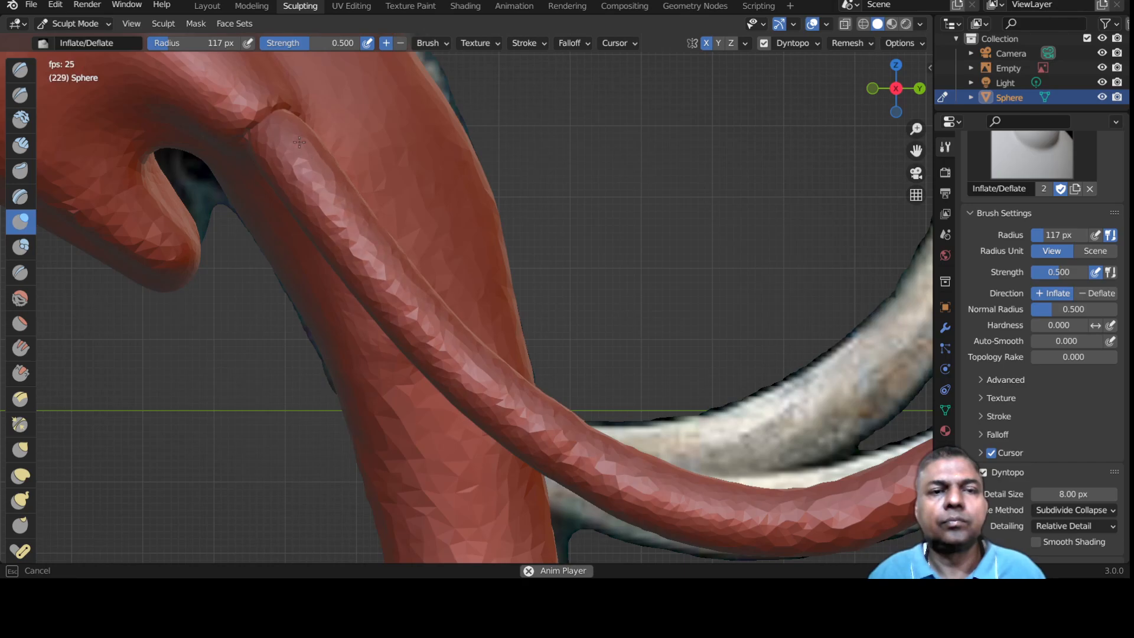
drag(300, 145, 278, 136)
Inflate the tusk from its lowest bend into the start of the rising front section.
scroll(427, 252, down, 3)
mouse_move(602, 415)
shift+middle_down()
mouse_move(514, 362)
mouse_move(407, 349)
shift+middle_up()
mouse_move(408, 350)
mouse_down()
mouse_move(419, 365)
mouse_move(501, 365)
mouse_move(624, 287)
mouse_up()
Grab the tusk's tip and its upper bend onto the reference tusk's outline and stop the animation playback.
shift+middle_drag(639, 292, 555, 355)
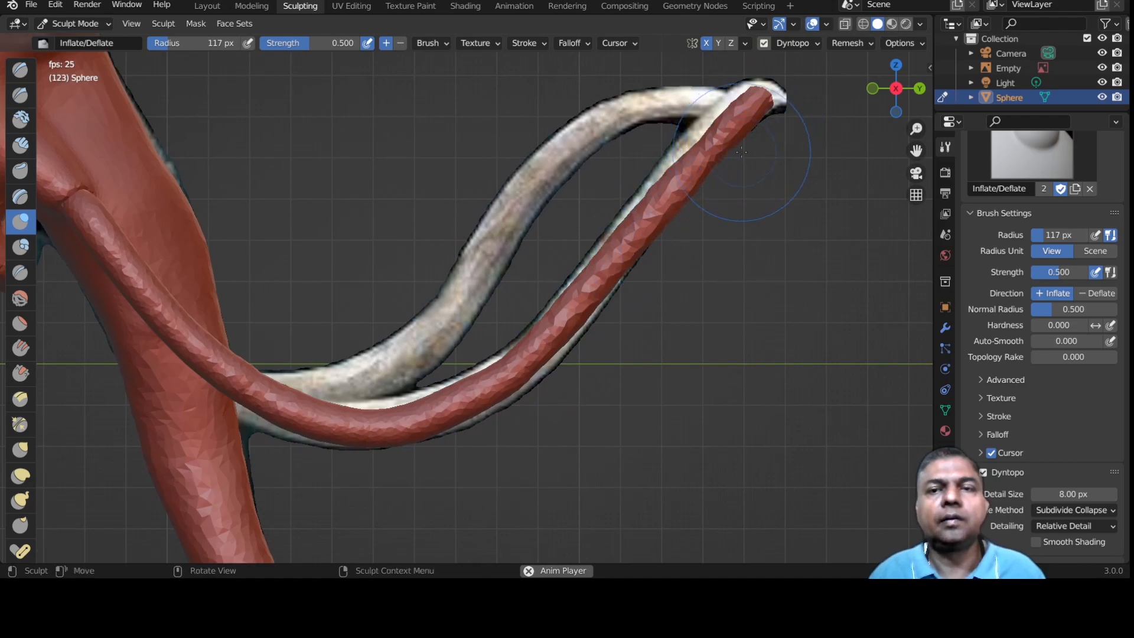
key(g)
mouse_move(693, 156)
mouse_down()
mouse_move(695, 140)
mouse_move(785, 93)
mouse_up()
mouse_move(731, 122)
mouse_down()
mouse_move(733, 98)
mouse_move(760, 92)
mouse_move(718, 127)
mouse_up()
key(space)
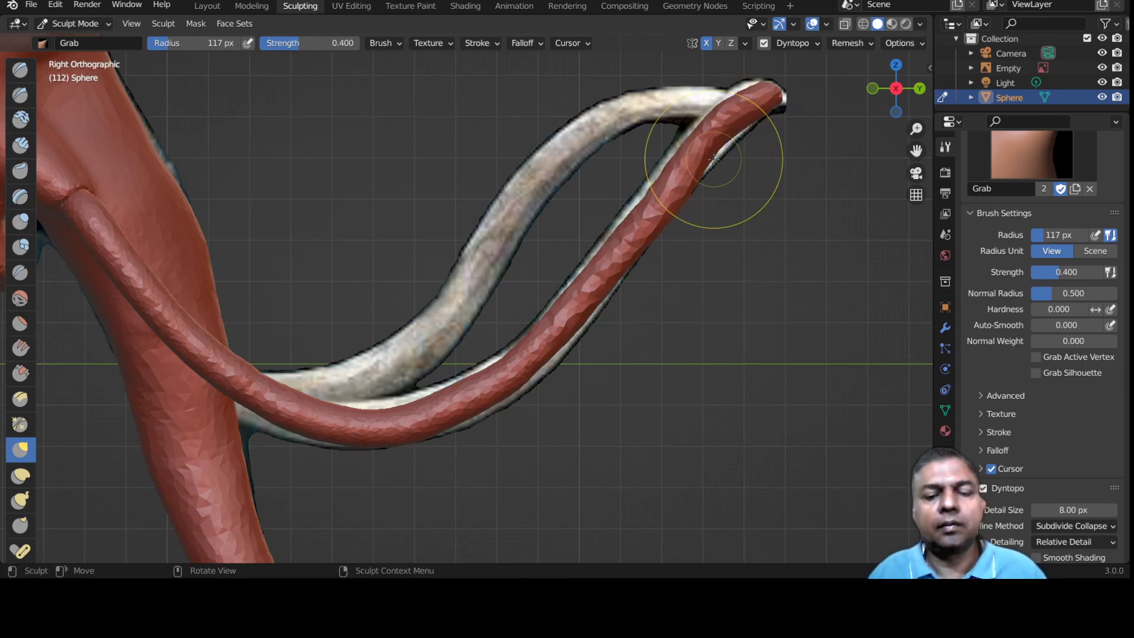
Inflate the whole tusk once more from the tip down through the lower bend to the root.
key(i)
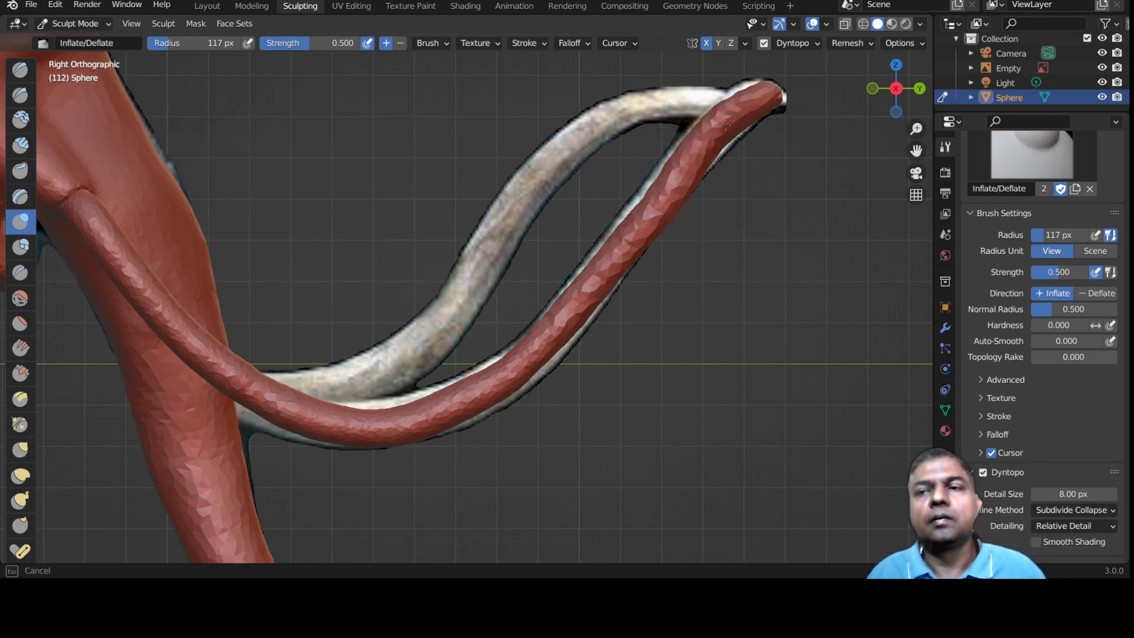
drag(642, 226, 573, 314)
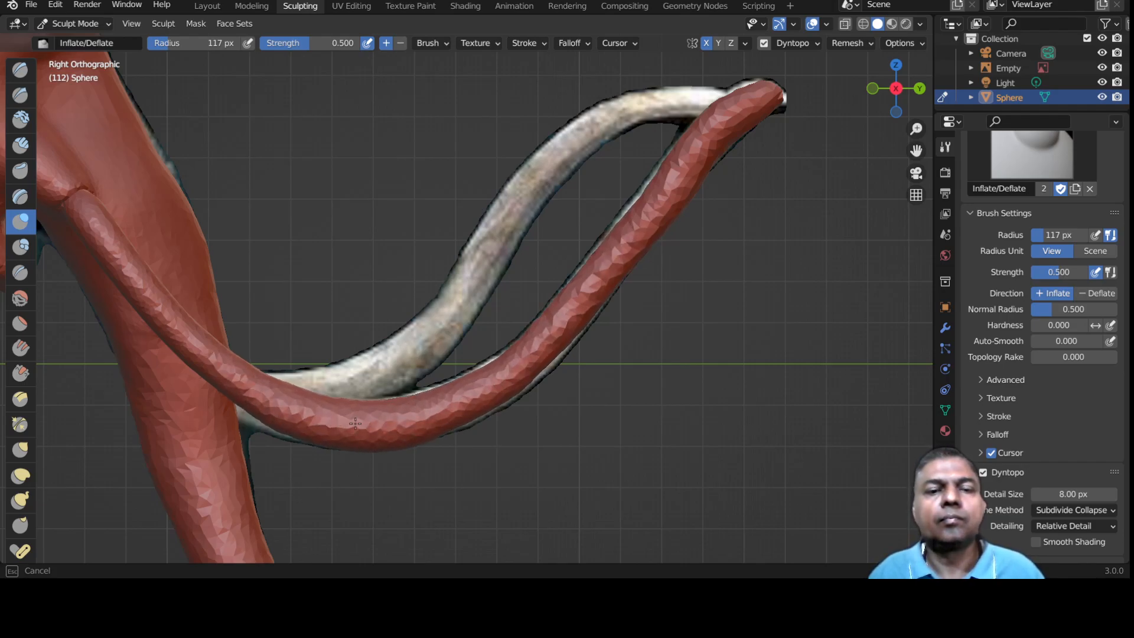
scroll(303, 423, up, 3)
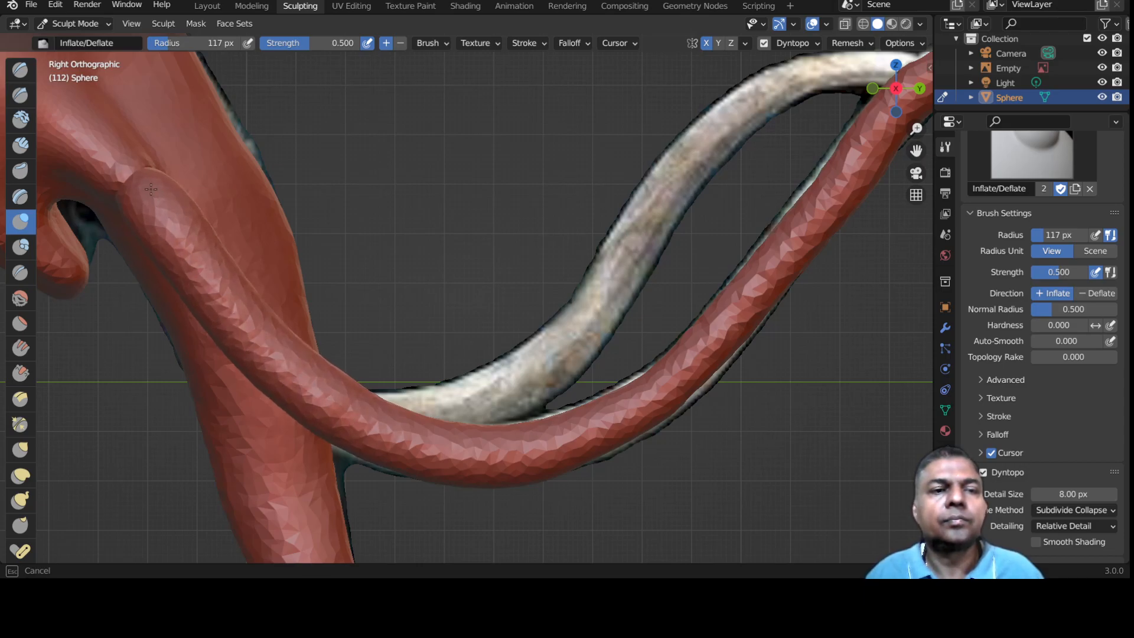
drag(145, 176, 154, 199)
drag(155, 199, 178, 207)
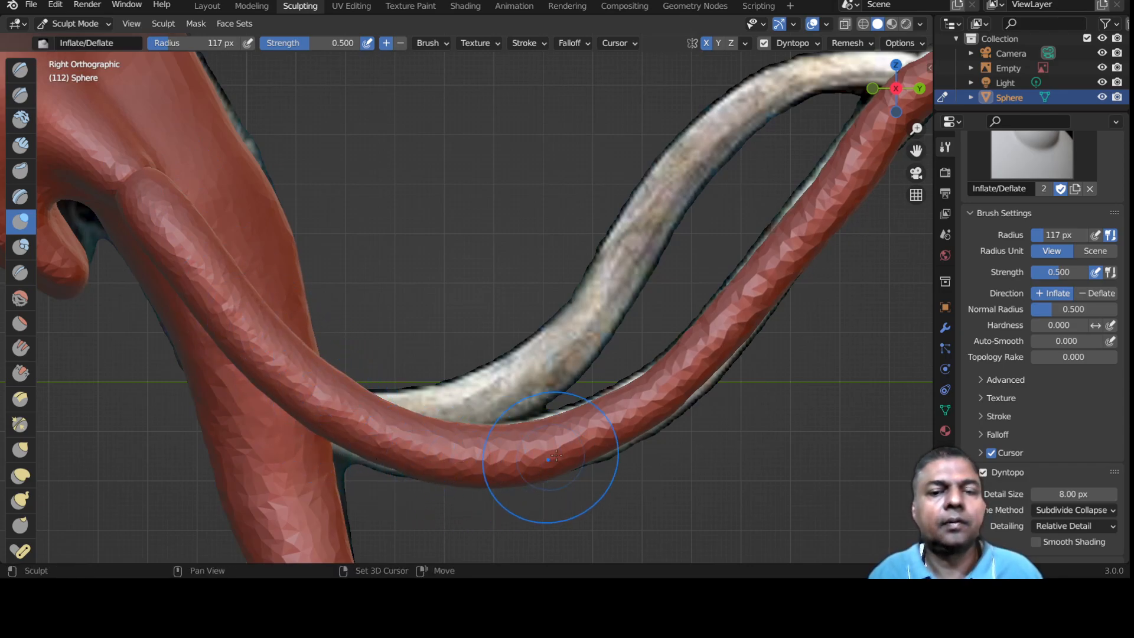
shift+middle_drag(759, 286, 594, 348)
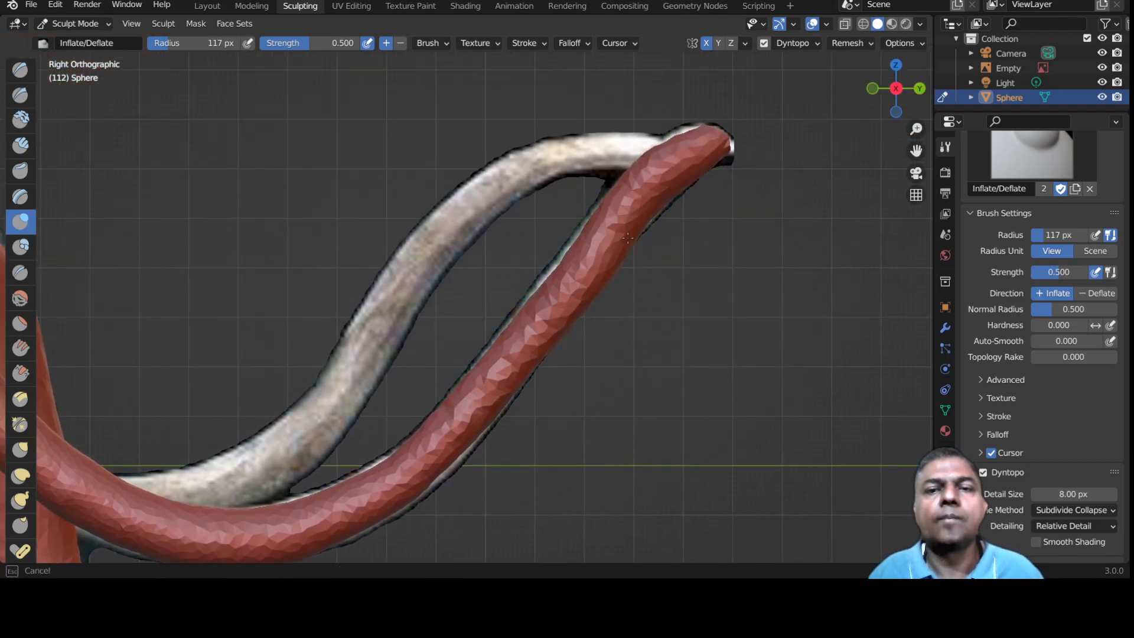
Smooth the cheek, the tusk's root and its upper part so the joint blends into the face.
scroll(671, 185, down, 6)
mouse_move(585, 278)
middle_down()
mouse_move(464, 348)
mouse_move(404, 401)
mouse_move(436, 332)
mouse_move(576, 346)
middle_up()
scroll(436, 333, up, 6)
scroll(507, 342, up, 4)
shift+middle_drag(507, 342, 545, 295)
scroll(467, 329, up, 1)
drag(362, 291, 343, 261)
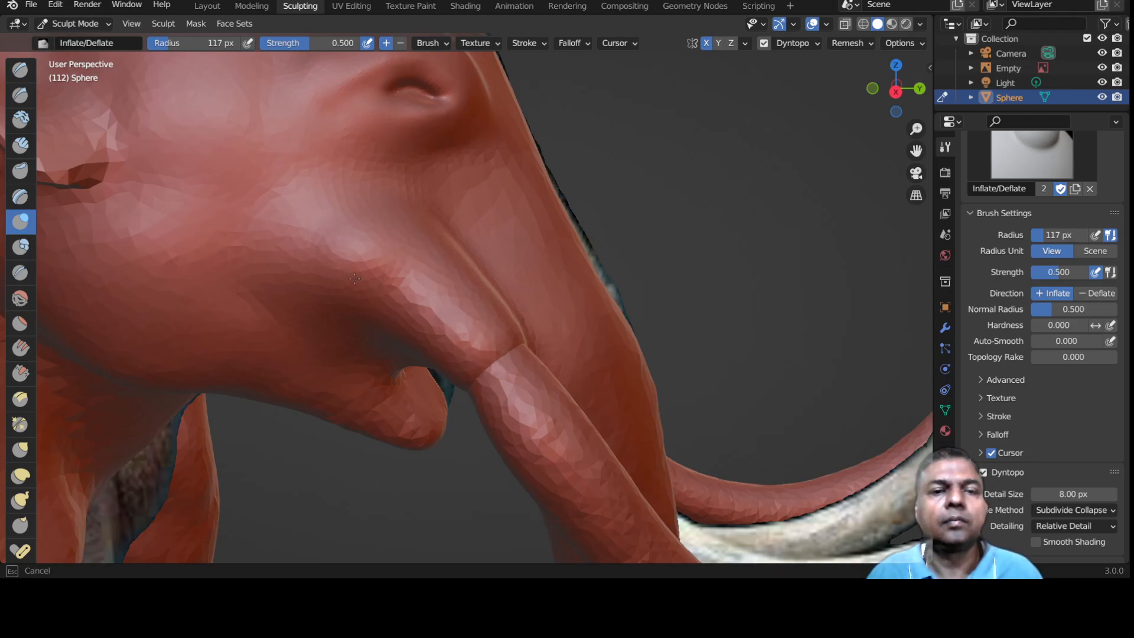
scroll(493, 335, down, 5)
mouse_move(493, 334)
middle_down()
mouse_move(455, 319)
mouse_move(360, 319)
mouse_move(471, 316)
middle_up()
scroll(475, 318, up, 4)
drag(503, 342, 590, 447)
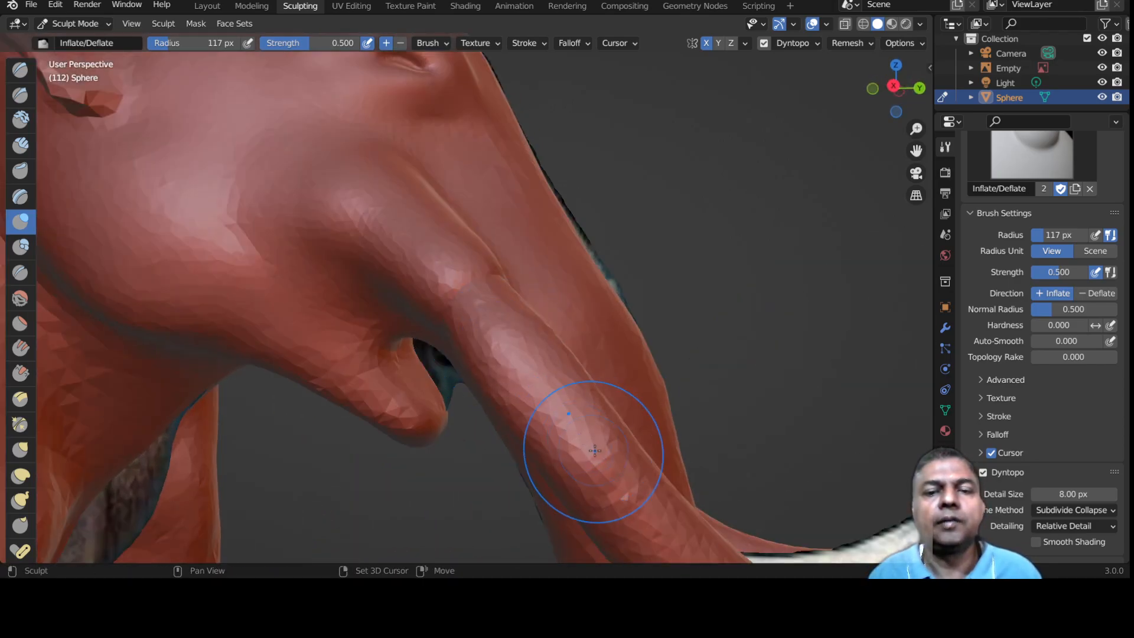
Save the file and look over the whole mammoth with its tusks from several sides.
scroll(590, 447, down, 4)
mouse_move(583, 443)
middle_down()
mouse_move(530, 436)
mouse_move(502, 407)
mouse_move(317, 432)
mouse_move(317, 461)
middle_up()
scroll(522, 413, down, 5)
key(ctrl+s)
mouse_move(315, 391)
middle_down()
mouse_move(413, 367)
mouse_move(519, 319)
mouse_move(465, 341)
middle_up()
mouse_move(583, 367)
middle_down()
mouse_move(508, 378)
mouse_move(636, 393)
mouse_move(553, 358)
middle_up()
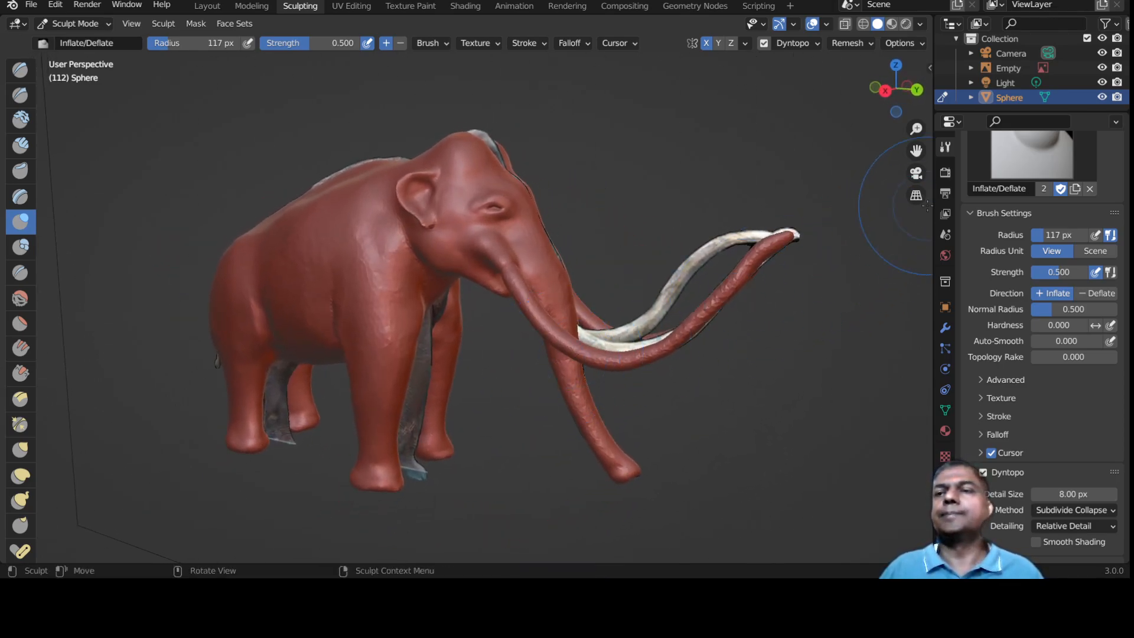
Hide the Empty reference image in the enlarged outliner and save the file.
drag(997, 114, 998, 215)
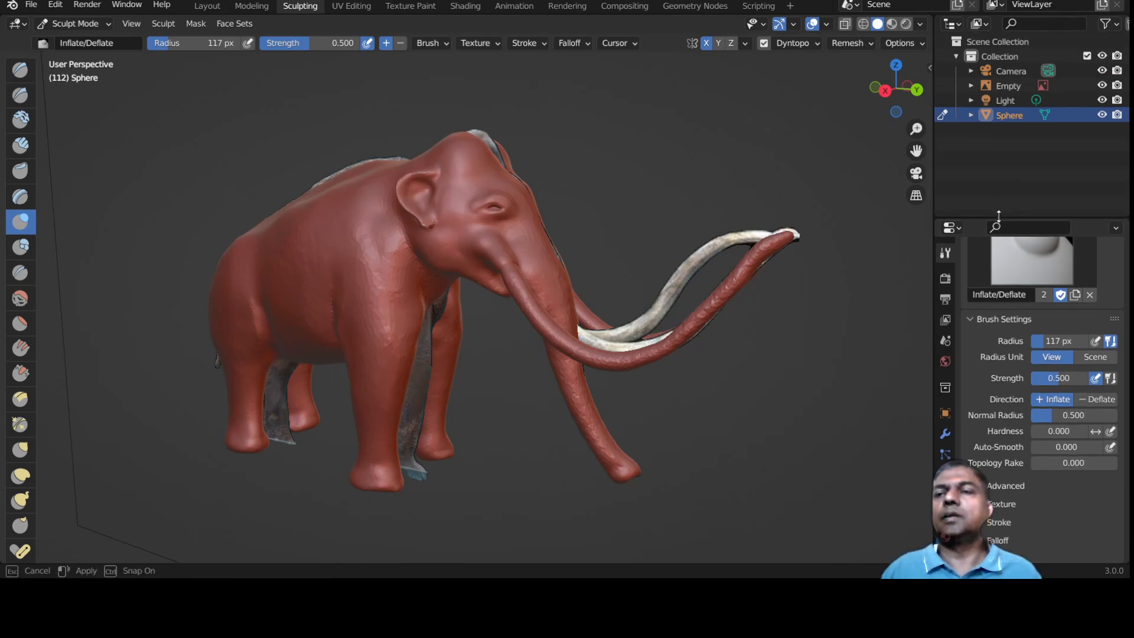
click(1103, 85)
middle_drag(797, 213, 429, 248)
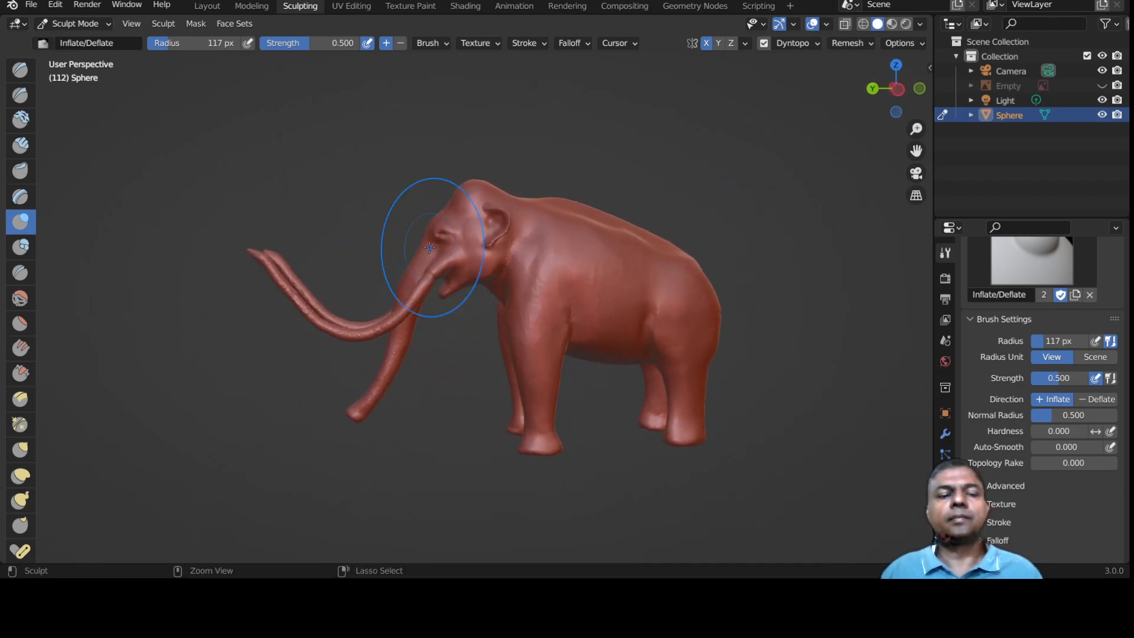
key(ctrl+s)
Smooth the ends of both tusks into slimmer, tapered points.
middle_drag(506, 296, 454, 325)
scroll(616, 328, up, 4)
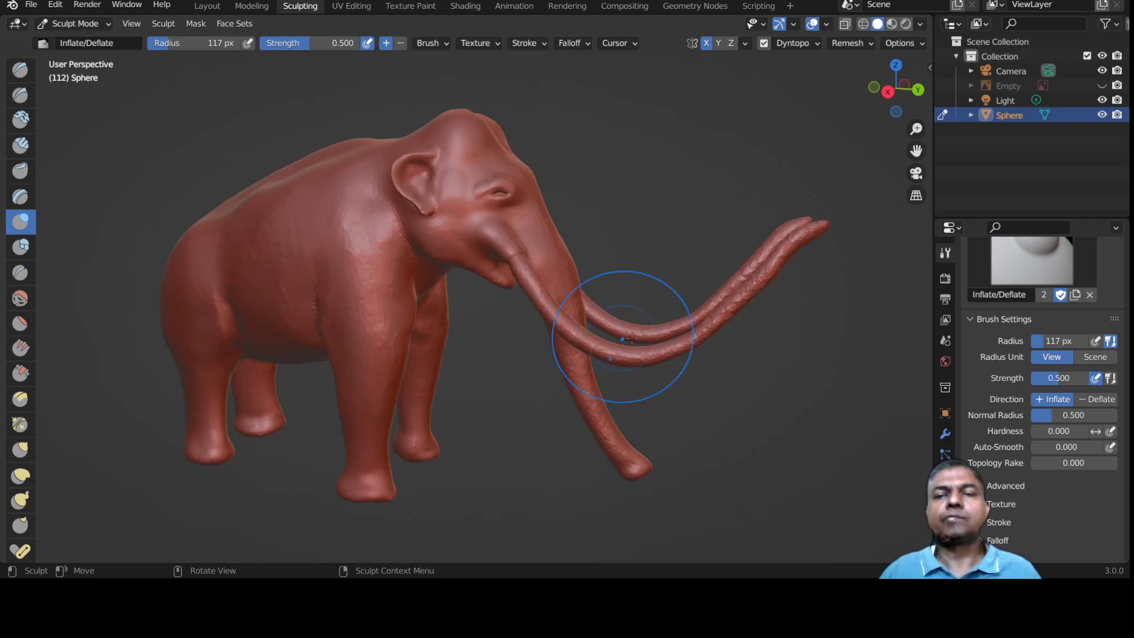
scroll(619, 359, up, 1)
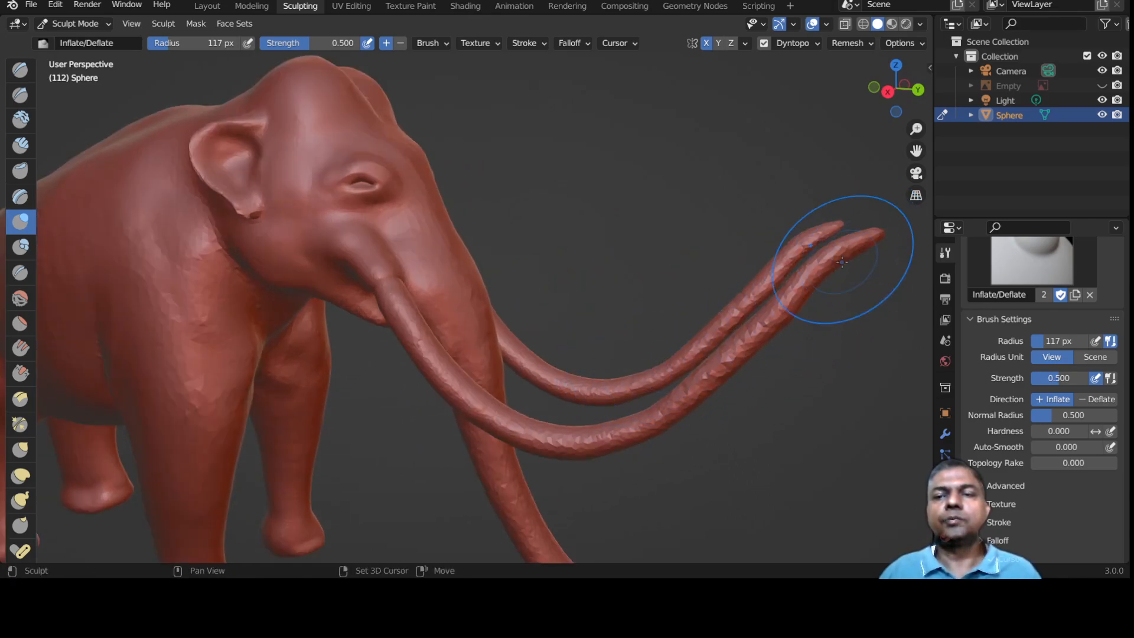
key(shift)
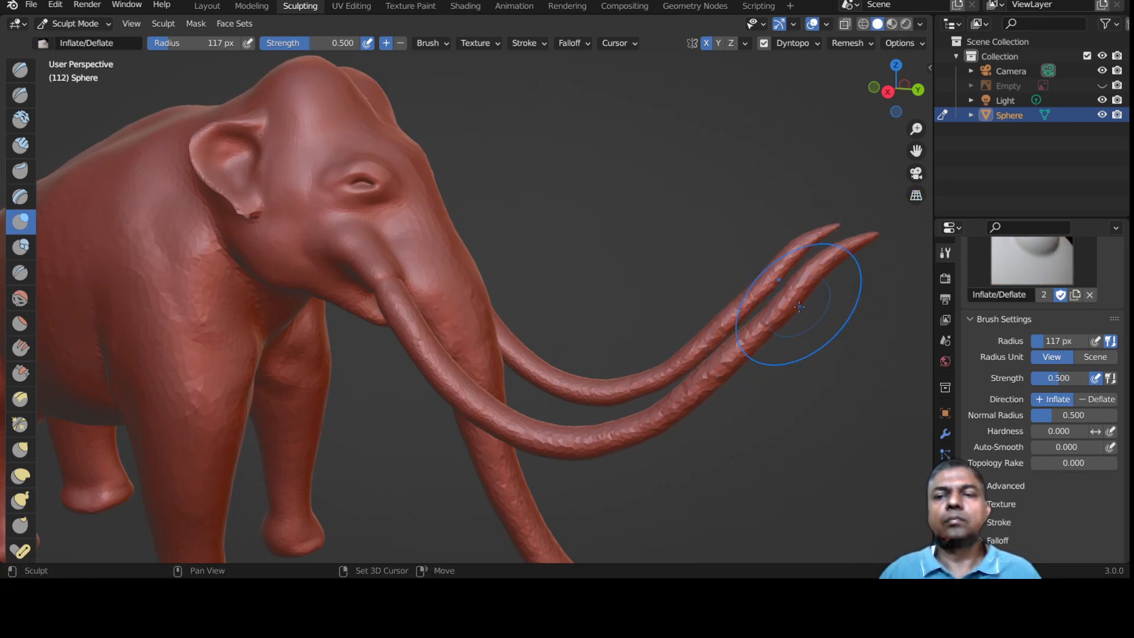
Save the file and make the Empty reference image visible again.
scroll(810, 286, down, 4)
middle_drag(709, 354, 370, 382)
key(ctrl+s)
middle_drag(319, 417, 862, 297)
click(1103, 85)
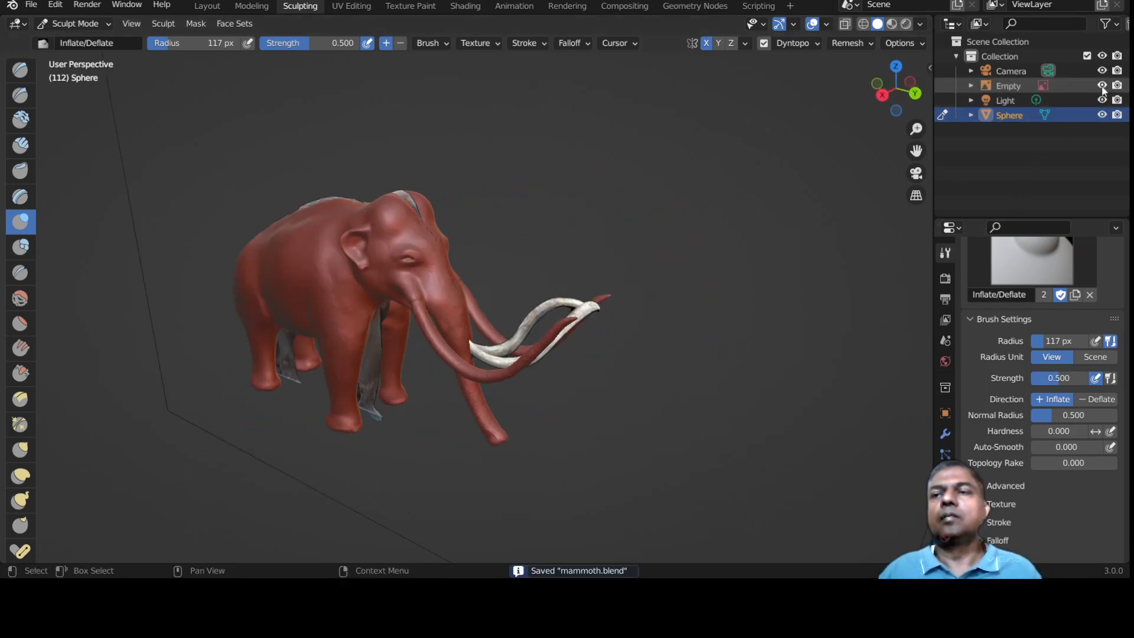
Inflate the rump slightly where the reference tail begins, using Inflate/Deflate with a 117 px radius.
shift+middle_drag(455, 338, 495, 324)
key(KP_3)
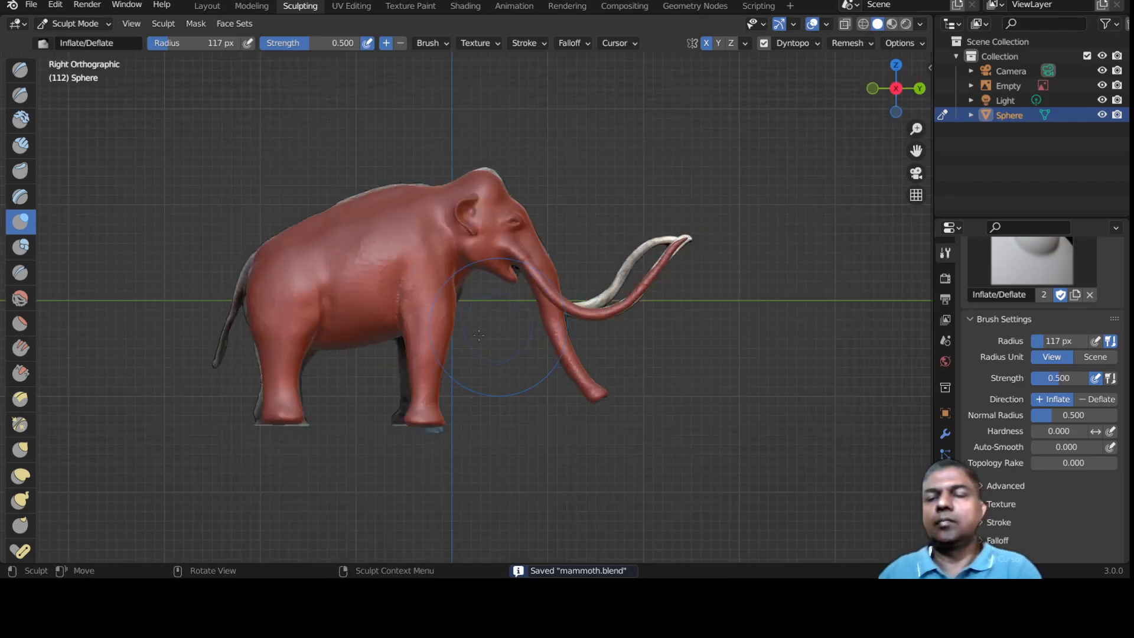
scroll(336, 352, up, 1)
shift+middle_drag(336, 344, 520, 350)
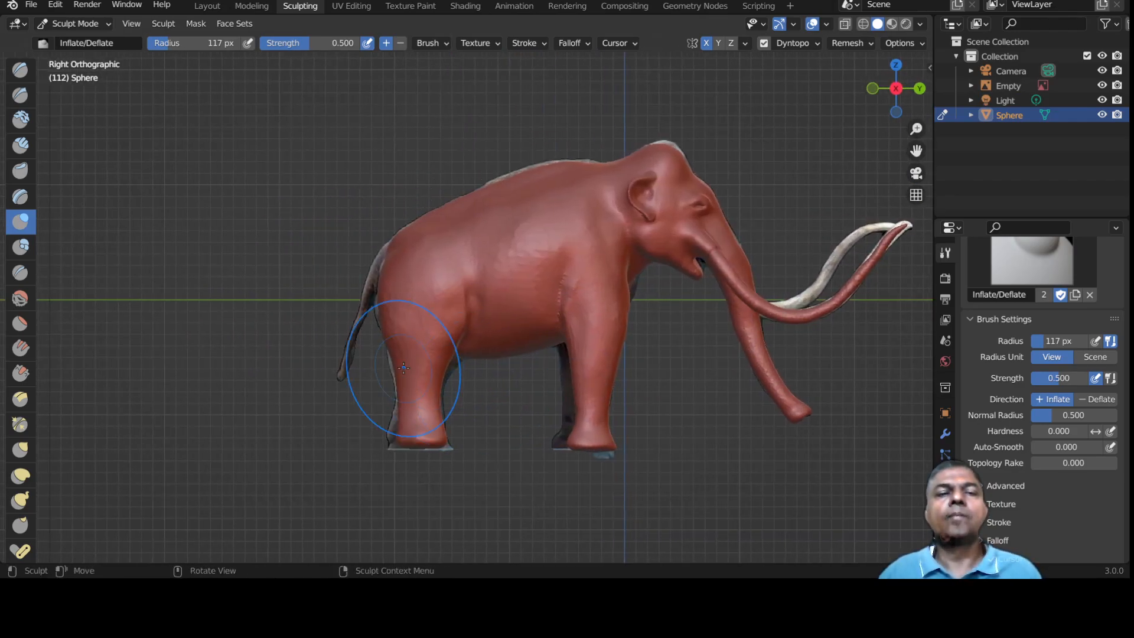
scroll(396, 363, up, 4)
shift+middle_drag(393, 363, 564, 381)
scroll(508, 384, up, 2)
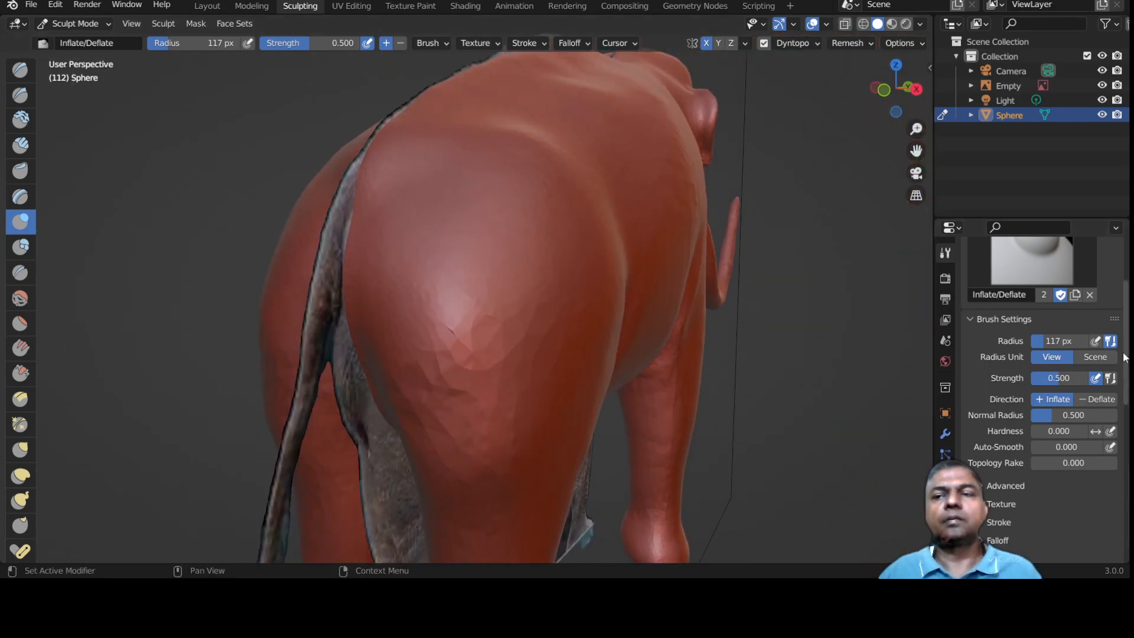
scroll(1025, 336, up, 3)
shift+middle_drag(429, 356, 475, 354)
scroll(460, 262, up, 2)
drag(465, 166, 470, 158)
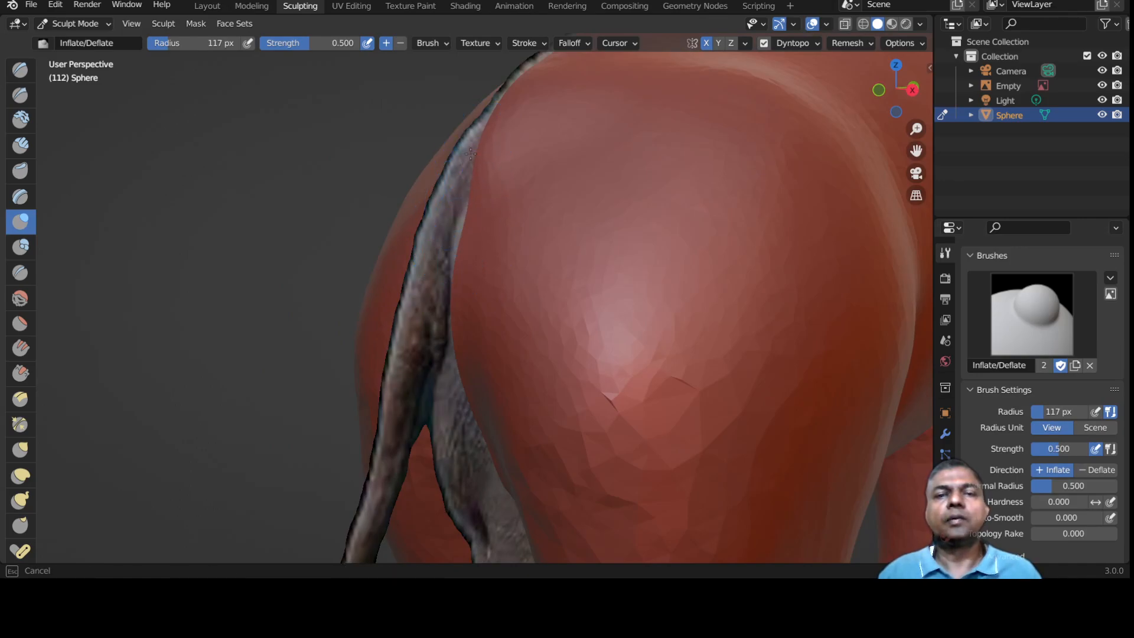
Inflate a rounded bump at the tail's root with a 77 px radius and 0.956 strength.
middle_drag(479, 218, 495, 189)
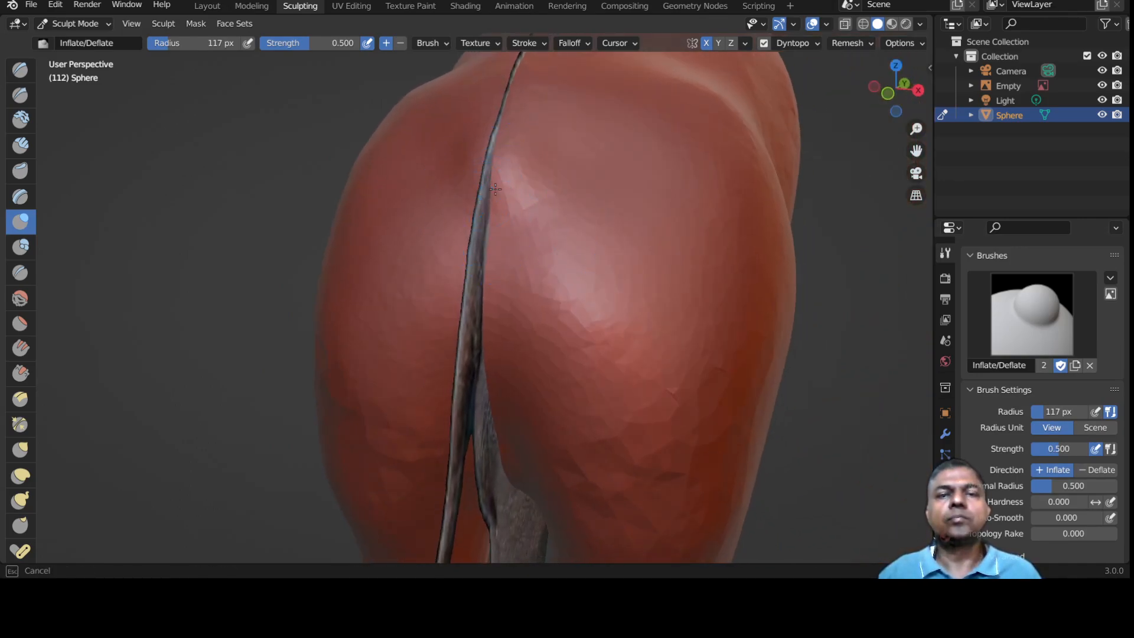
key(f)
click(473, 220)
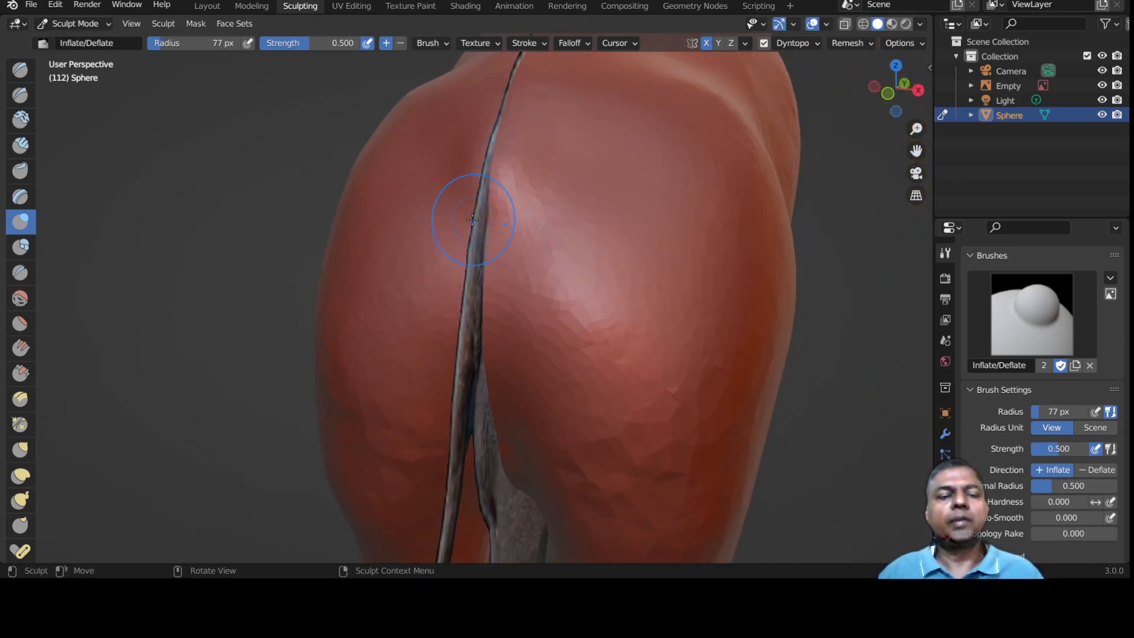
key(shift+f)
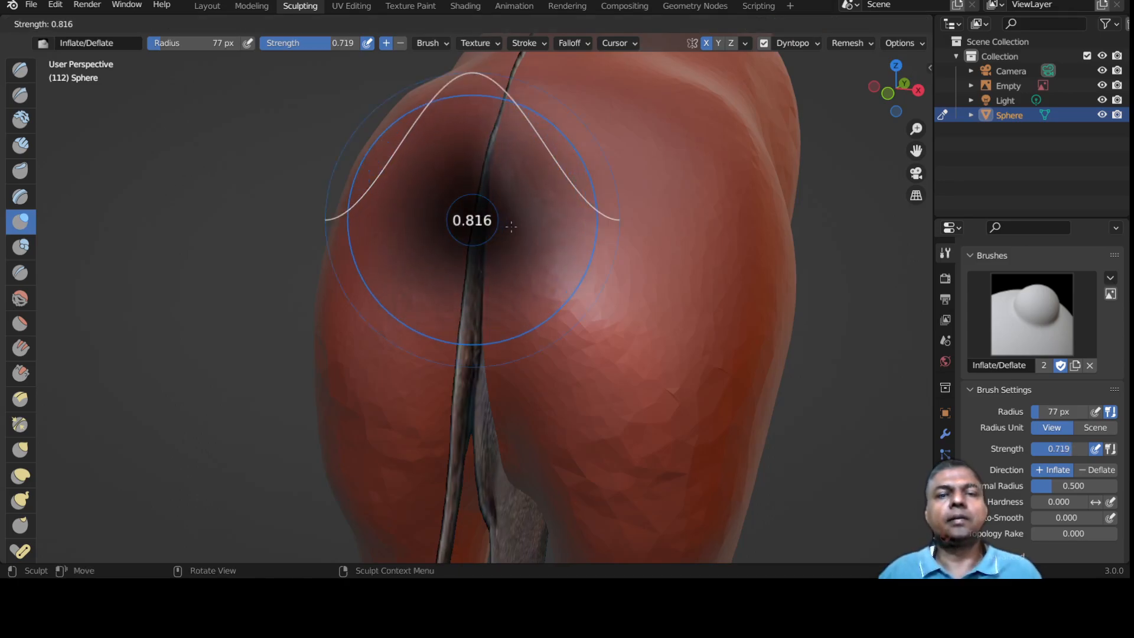
click(528, 227)
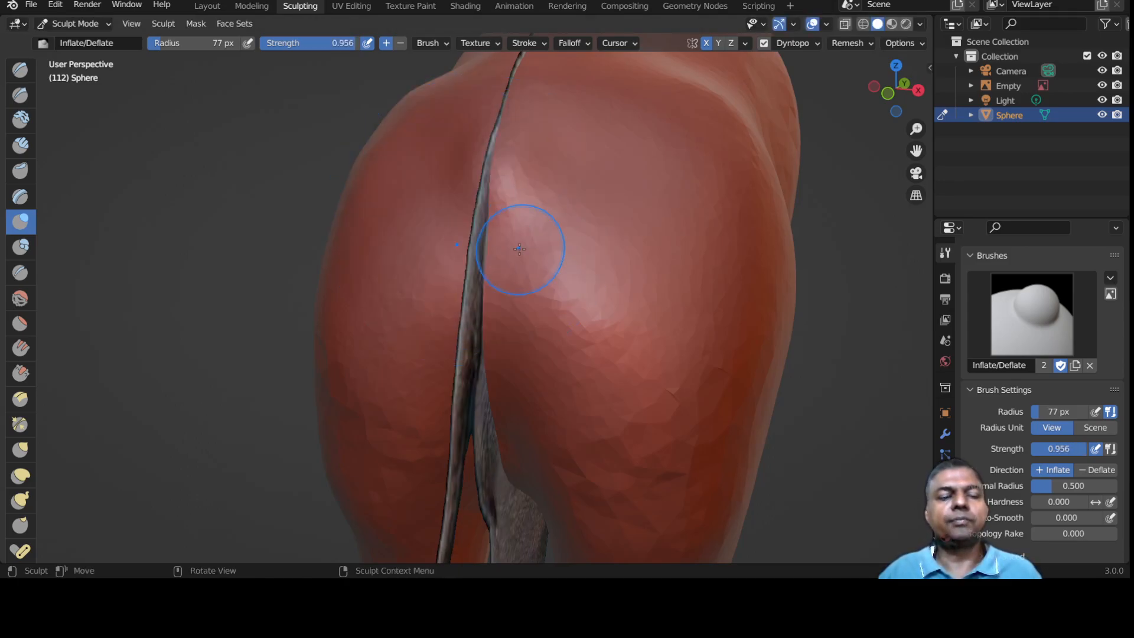
middle_drag(519, 243, 491, 263)
drag(471, 202, 475, 201)
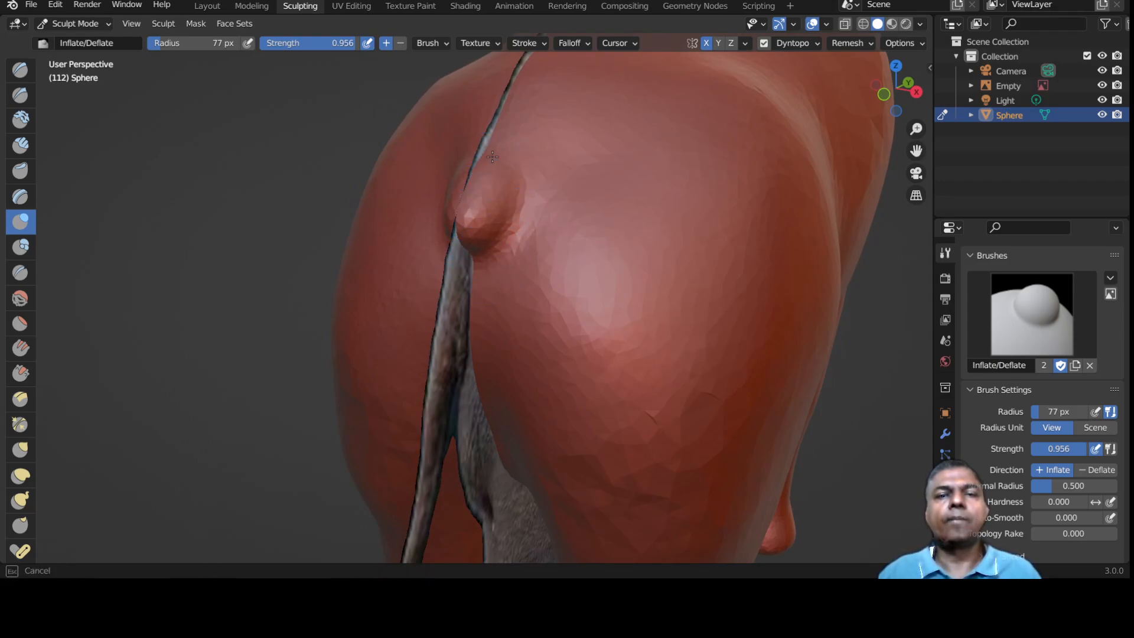
drag(467, 239, 466, 239)
mouse_move(465, 238)
middle_down()
mouse_move(413, 190)
mouse_move(467, 195)
mouse_move(489, 211)
mouse_move(393, 223)
middle_up()
mouse_move(392, 224)
mouse_down()
mouse_move(396, 238)
mouse_move(392, 203)
mouse_up()
middle_drag(393, 203, 429, 229)
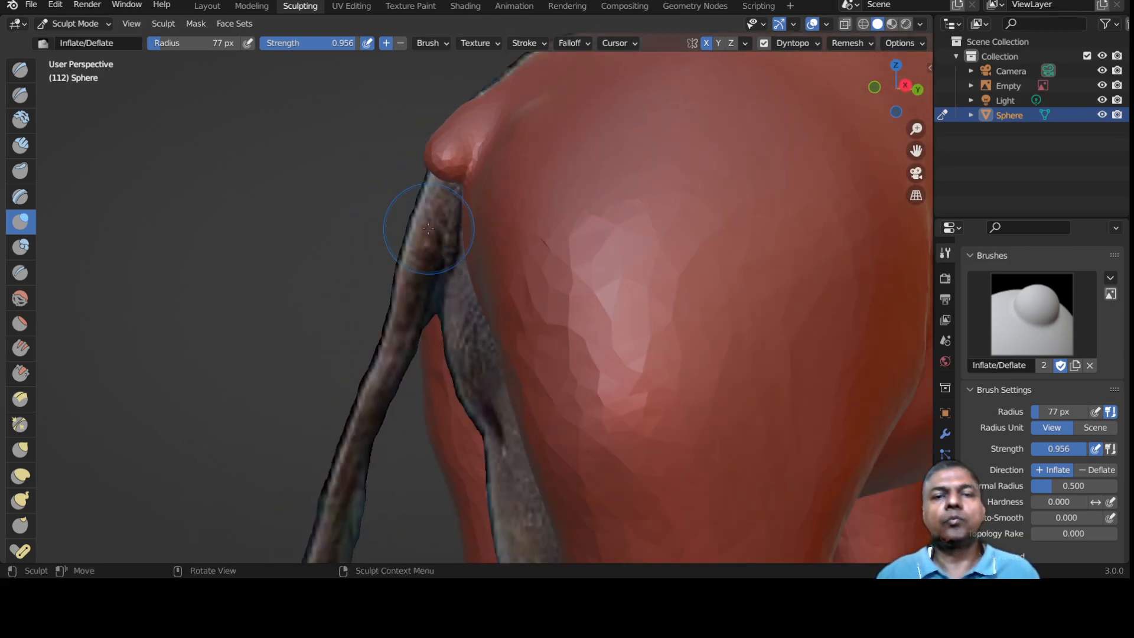
Grab the bump's end and pull it downward along the reference tail with a 77 px radius.
key(g)
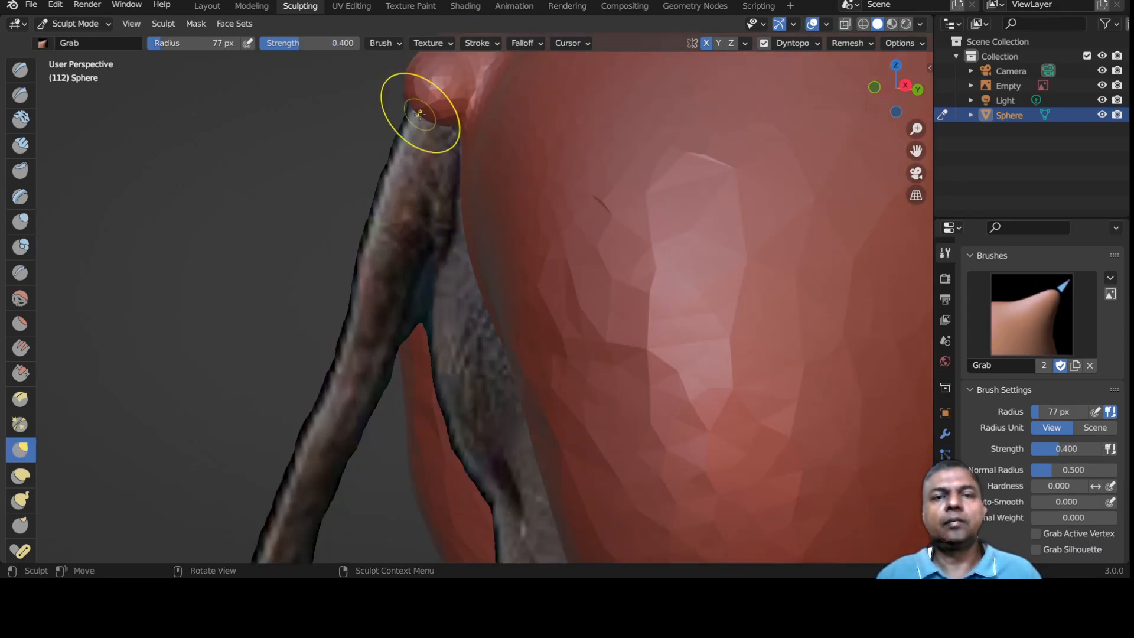
drag(421, 121, 406, 144)
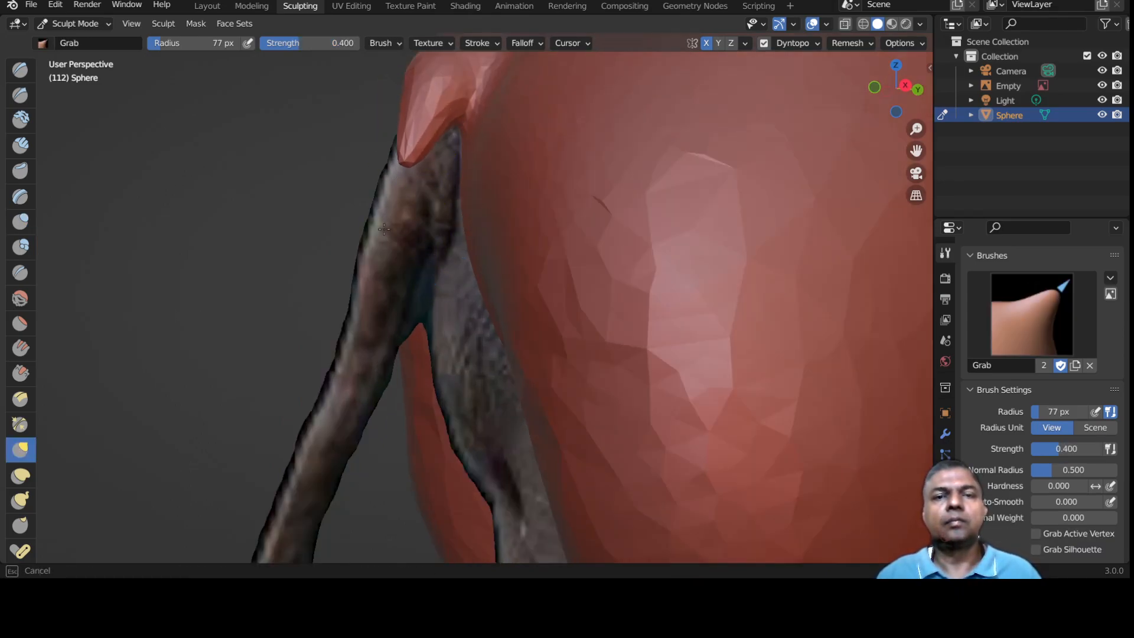
drag(355, 348, 366, 296)
middle_drag(365, 296, 431, 373)
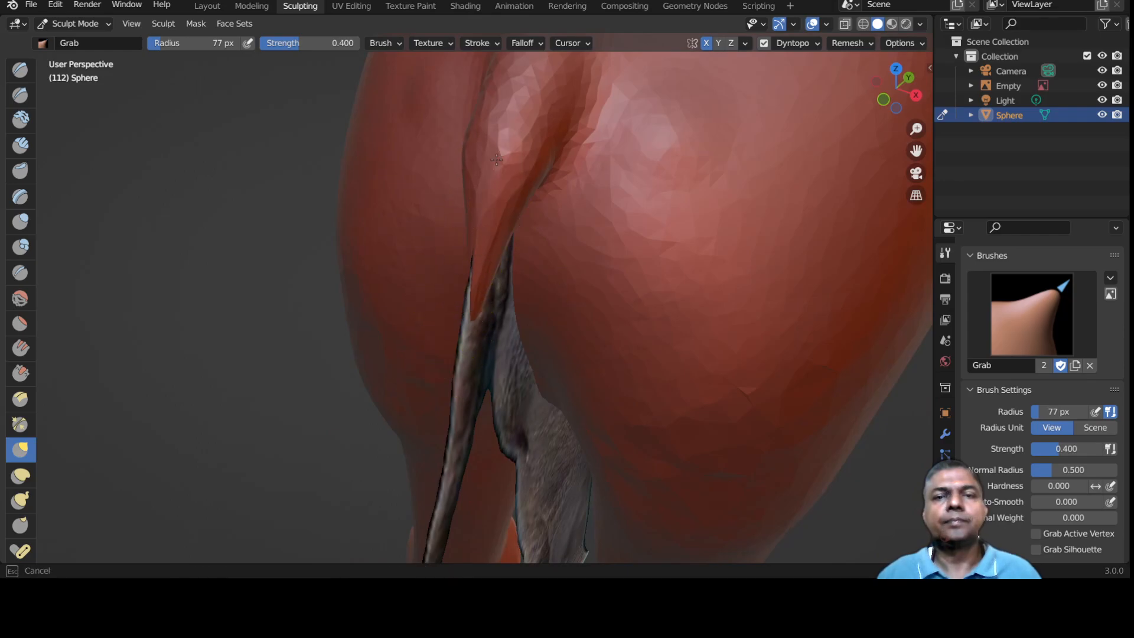
mouse_move(538, 240)
middle_down()
mouse_move(423, 230)
mouse_move(466, 275)
middle_up()
Inflate the pulled-out tail stub to give it a fuller, rounded shape.
scroll(467, 276, up, 3)
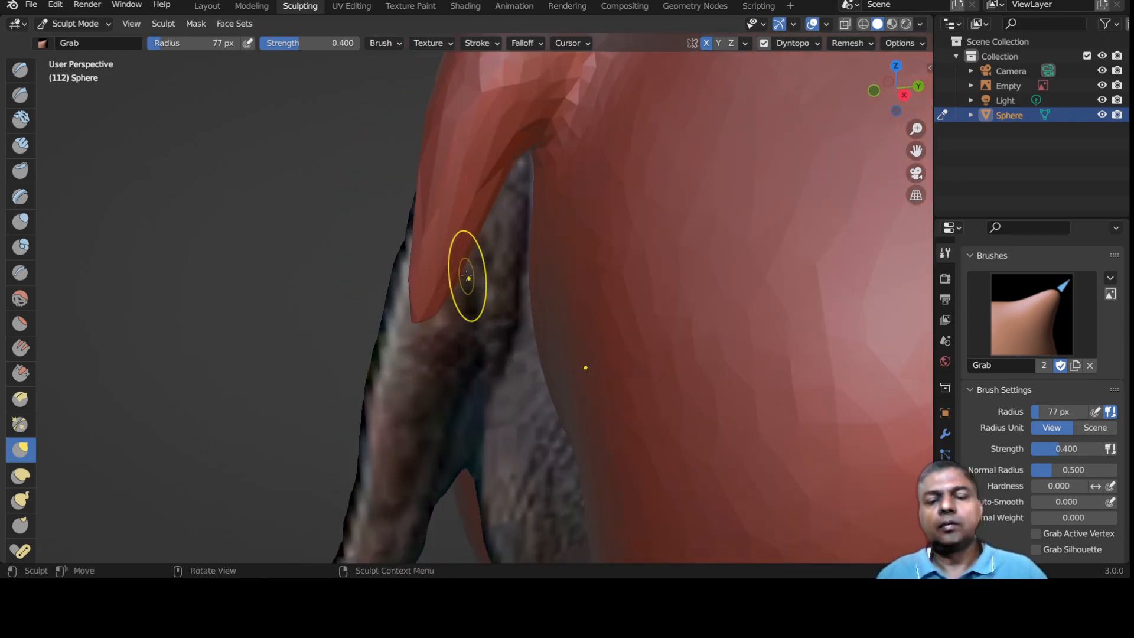
key(i)
mouse_move(486, 126)
mouse_down()
mouse_move(423, 316)
mouse_move(472, 142)
mouse_move(419, 290)
mouse_move(463, 193)
mouse_move(460, 165)
mouse_up()
Smooth the tail stub's joint and the surrounding hindquarters with the brush radius set to 158 px.
key(f)
click(535, 304)
mouse_move(461, 166)
middle_down()
mouse_move(476, 215)
mouse_move(584, 222)
mouse_move(560, 218)
mouse_move(537, 236)
middle_up()
key(shift)
scroll(476, 232, down, 3)
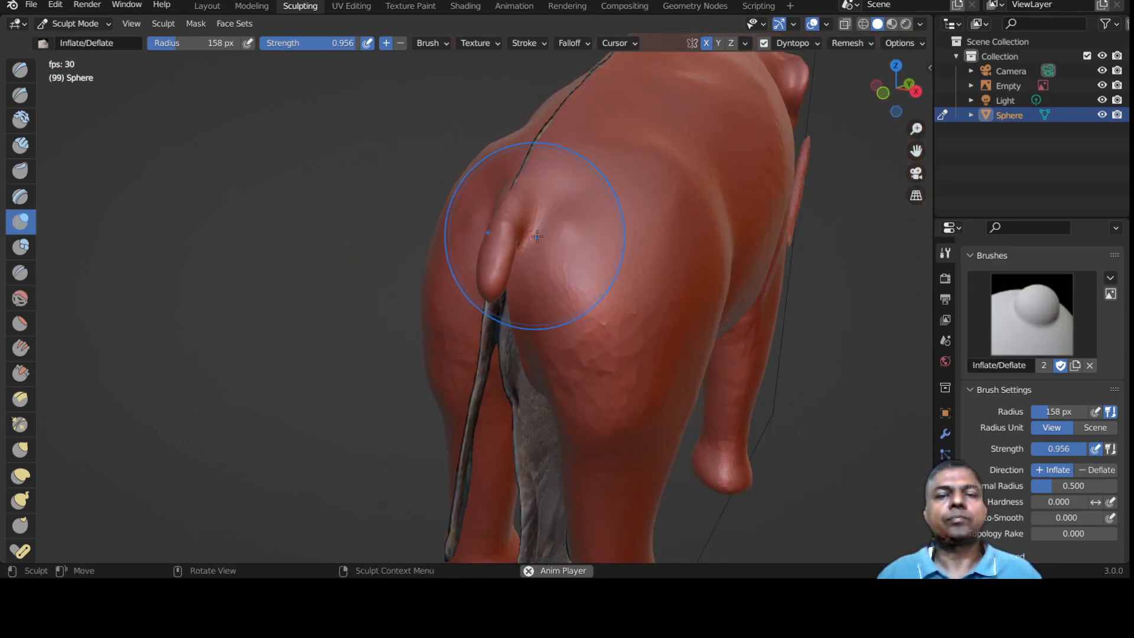
scroll(534, 260, up, 4)
key(shift)
shift+drag(533, 291, 582, 358)
scroll(531, 300, down, 2)
middle_drag(532, 300, 384, 249)
scroll(490, 263, up, 3)
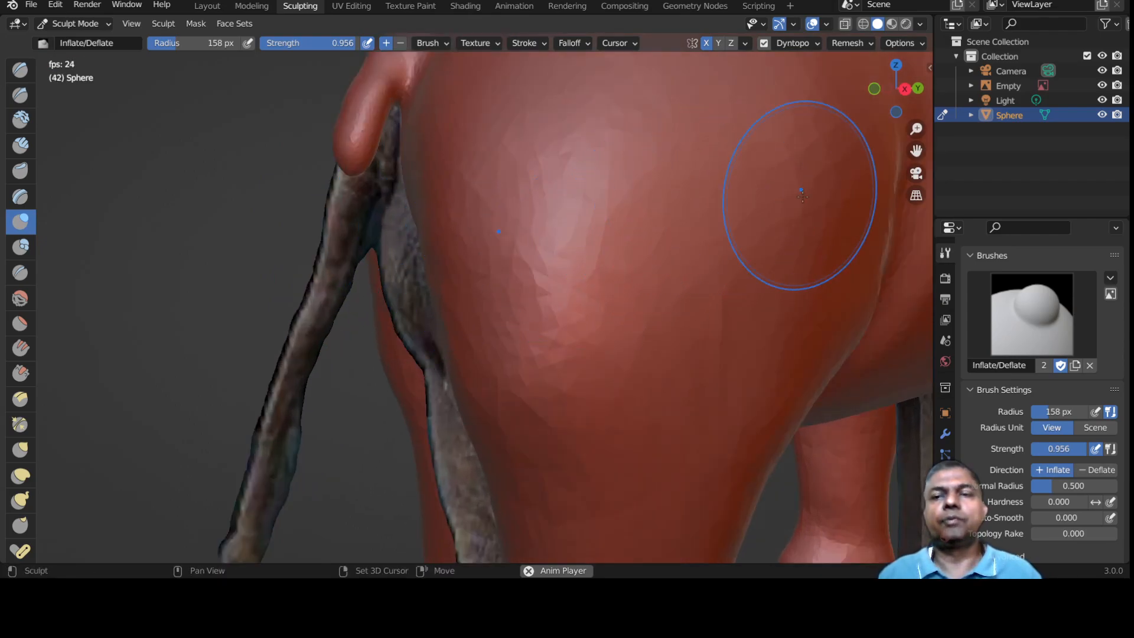
Smooth the faceted side of the hindquarters and upper hind leg with the 158 px brush radius.
shift+drag(746, 291, 725, 322)
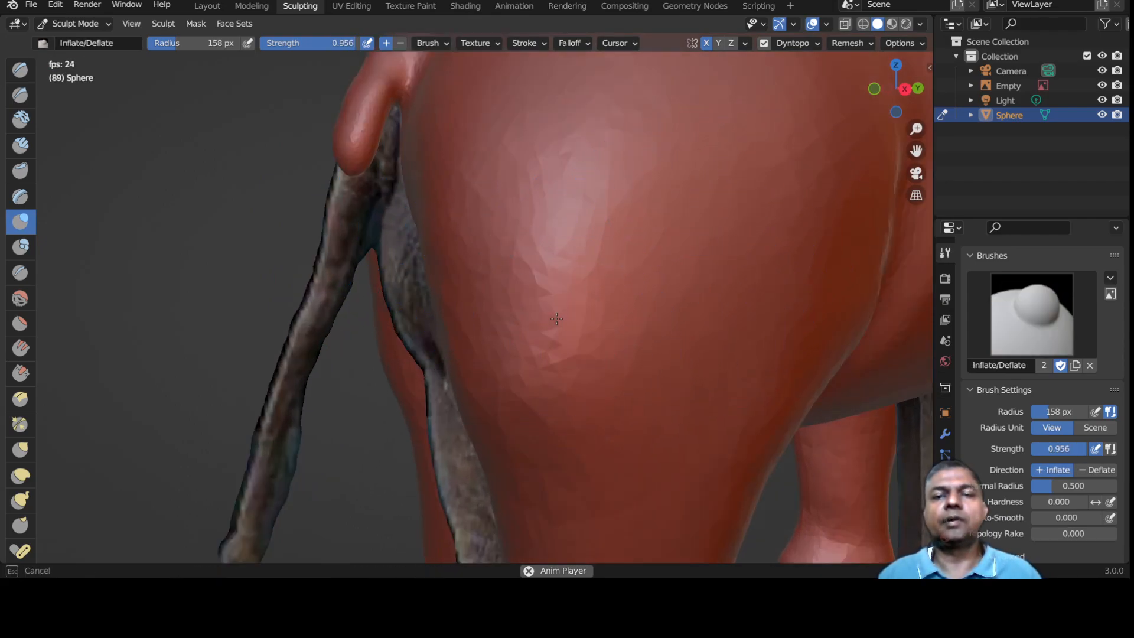
shift+drag(558, 344, 538, 405)
scroll(451, 374, up, 4)
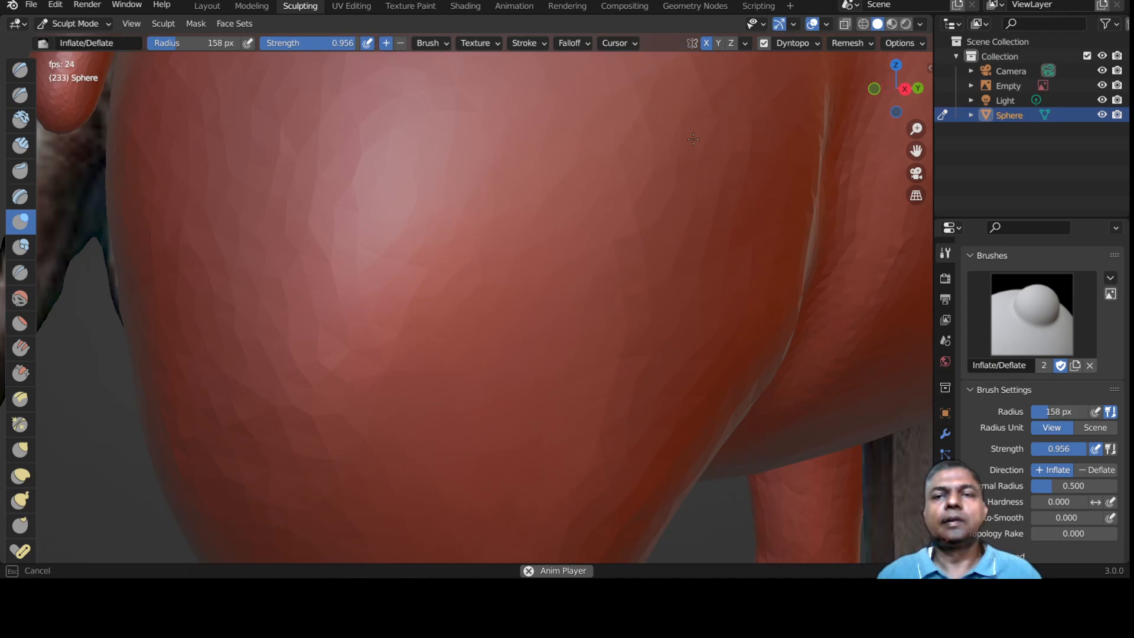
scroll(608, 278, down, 5)
shift+middle_drag(472, 354, 503, 317)
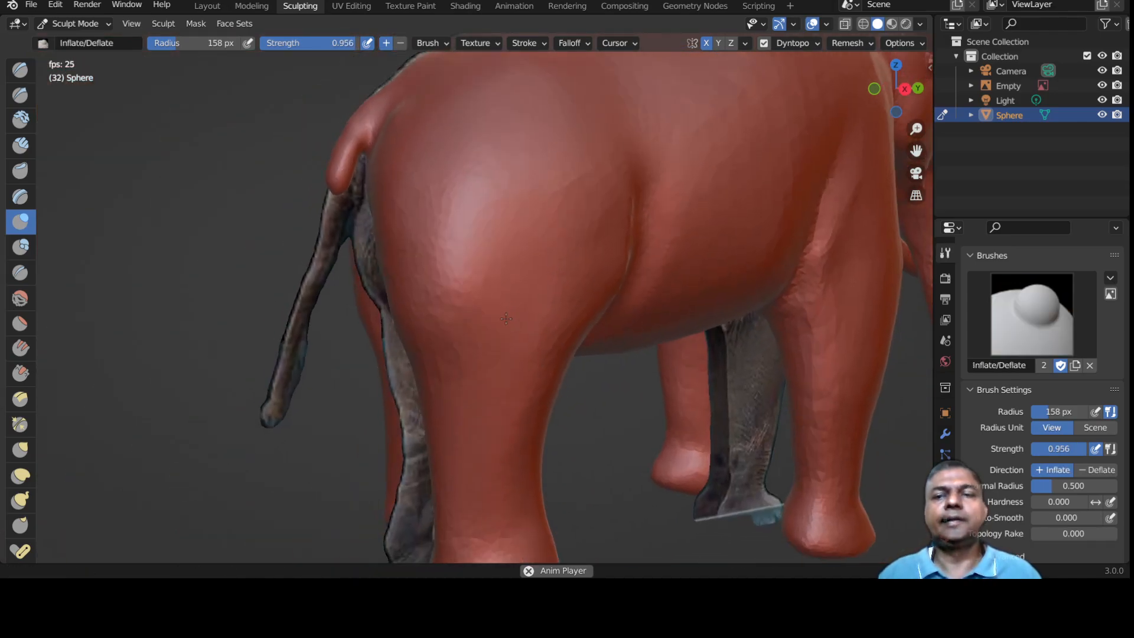
Grab the tail stub's end and pull it down along the reference tail with an 88 px brush radius in side view.
key(KP_3)
mouse_move(388, 324)
shift+middle_down()
mouse_move(451, 323)
mouse_move(477, 340)
shift+middle_up()
scroll(413, 274, up, 2)
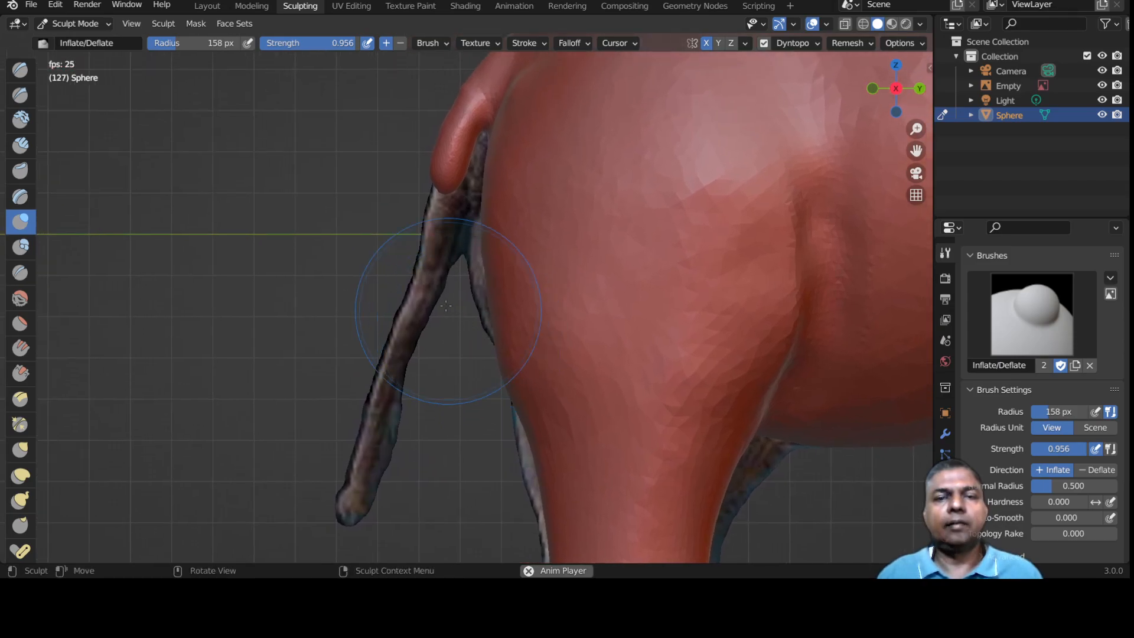
key(g)
key(f)
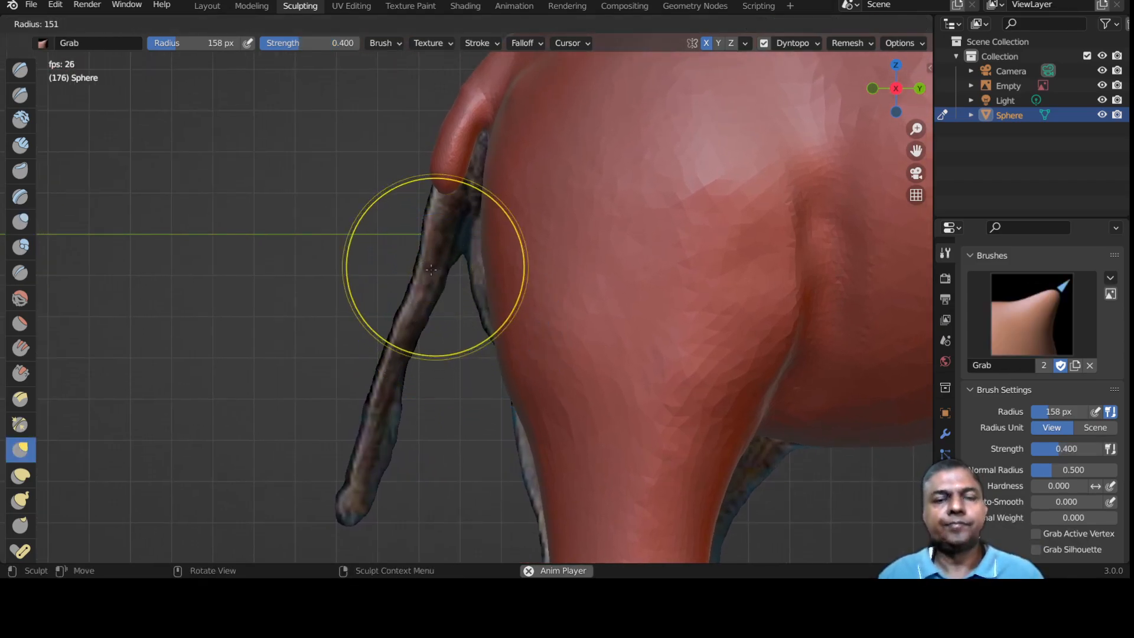
click(393, 285)
drag(443, 185, 434, 233)
drag(414, 355, 412, 368)
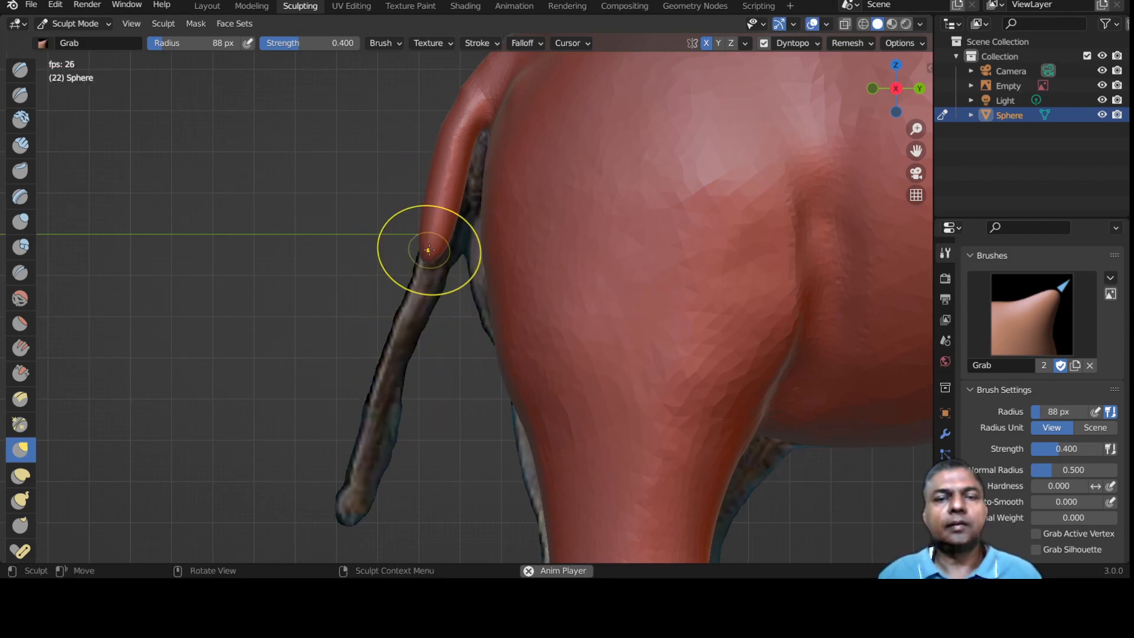
Extend the tail with the Grab brush down to the tip of the reference tail.
drag(429, 254, 413, 320)
drag(360, 456, 330, 501)
shift+middle_drag(392, 351, 425, 266)
drag(400, 357, 366, 453)
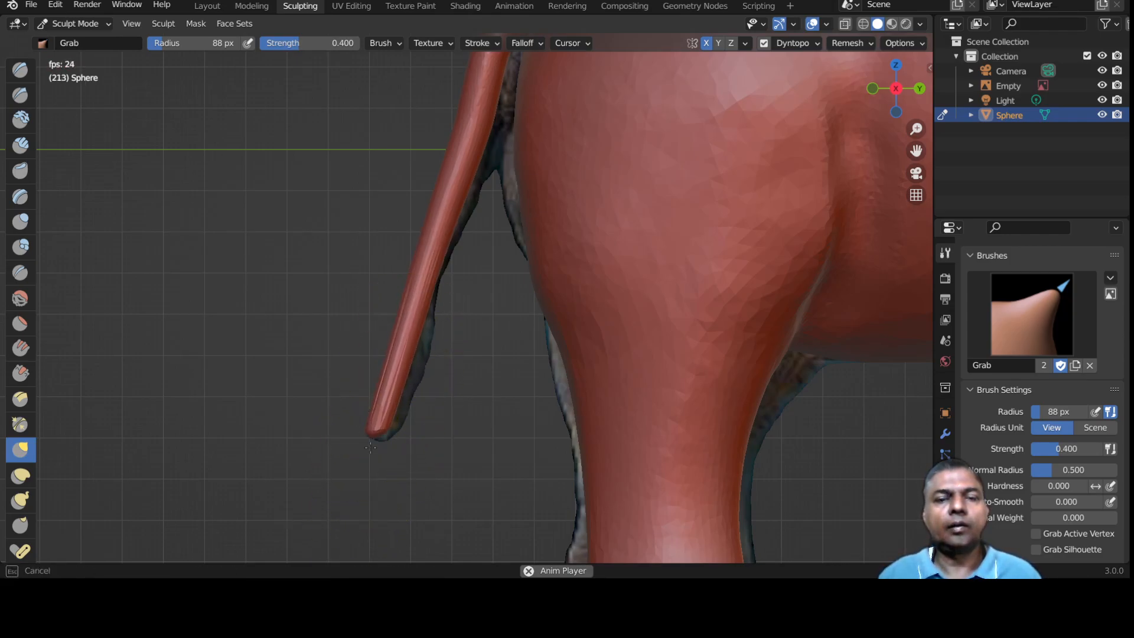
Stop the animation playback and inflate the thin lower half of the tail with an 88 px radius and 0.956 strength.
scroll(373, 350, down, 3)
mouse_move(373, 350)
middle_down()
mouse_move(461, 350)
mouse_move(393, 349)
middle_up()
scroll(392, 349, up, 3)
key(space)
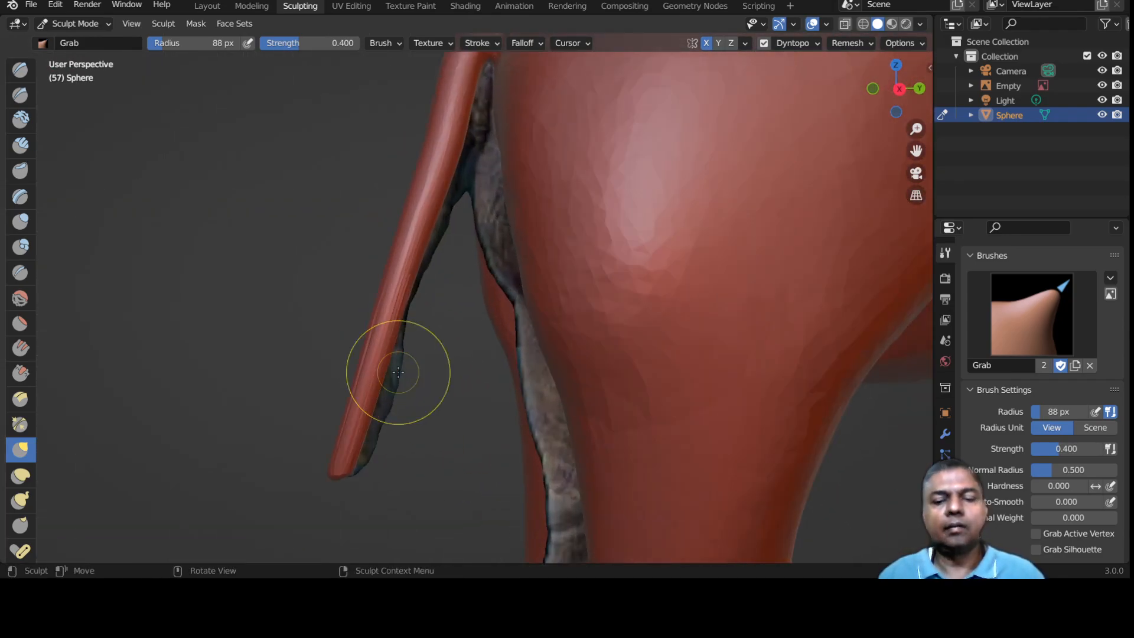
key(i)
drag(380, 373, 365, 398)
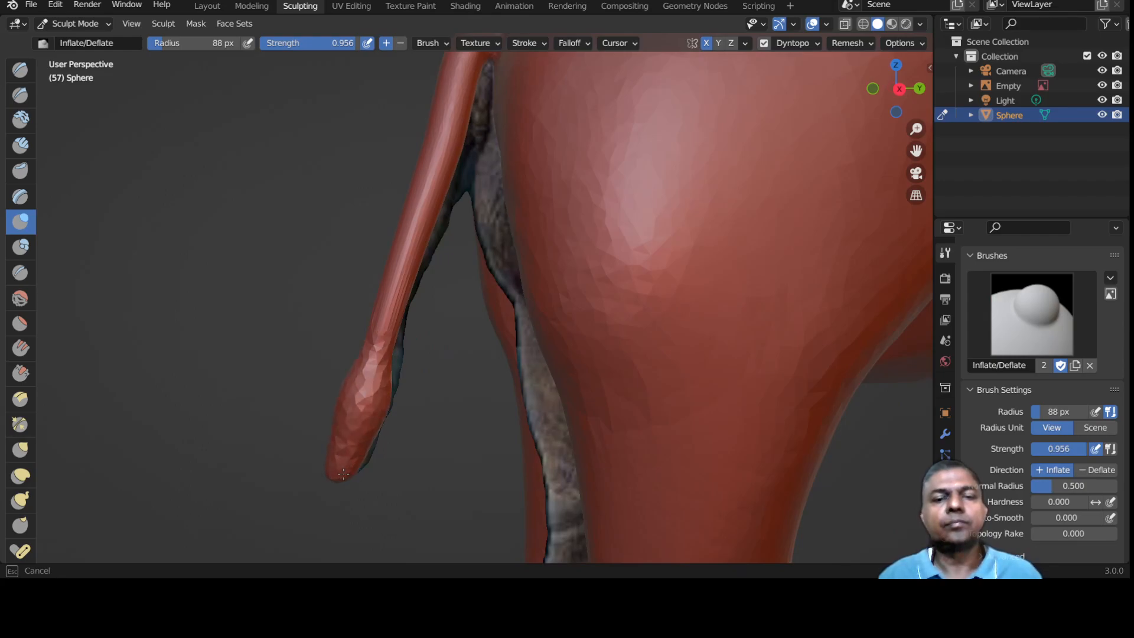
drag(402, 261, 376, 368)
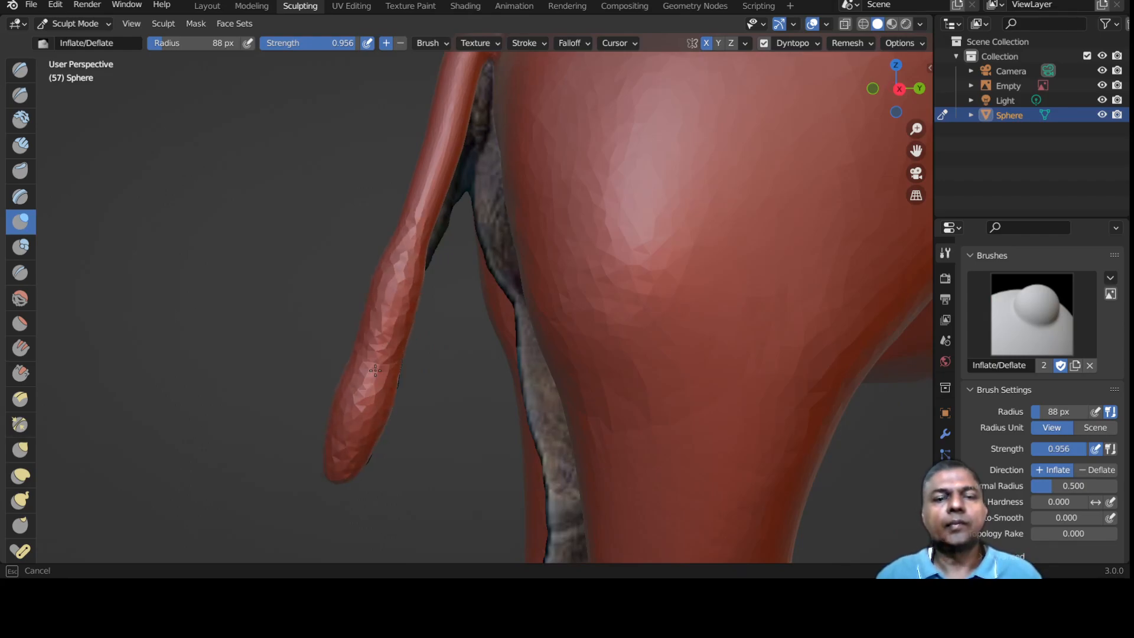
Inflate the tail's upper part and even out its thickness from root to tip.
shift+middle_drag(390, 376, 406, 454)
drag(416, 351, 424, 330)
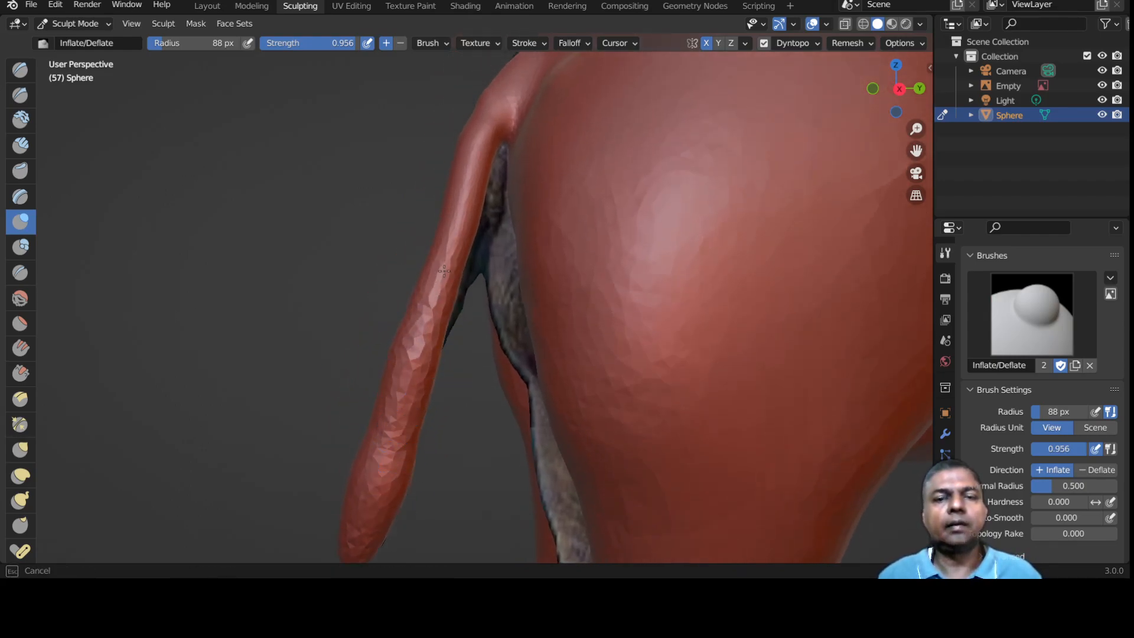
drag(476, 169, 477, 169)
shift+middle_drag(476, 170, 484, 267)
mouse_move(475, 251)
mouse_down()
mouse_move(479, 215)
mouse_move(458, 349)
mouse_move(407, 493)
mouse_up()
shift+middle_drag(407, 493, 412, 325)
drag(408, 330, 391, 401)
mouse_move(372, 383)
middle_down()
mouse_move(507, 382)
mouse_move(384, 378)
middle_up()
mouse_move(414, 328)
shift+middle_down()
mouse_move(388, 408)
mouse_move(410, 320)
shift+middle_up()
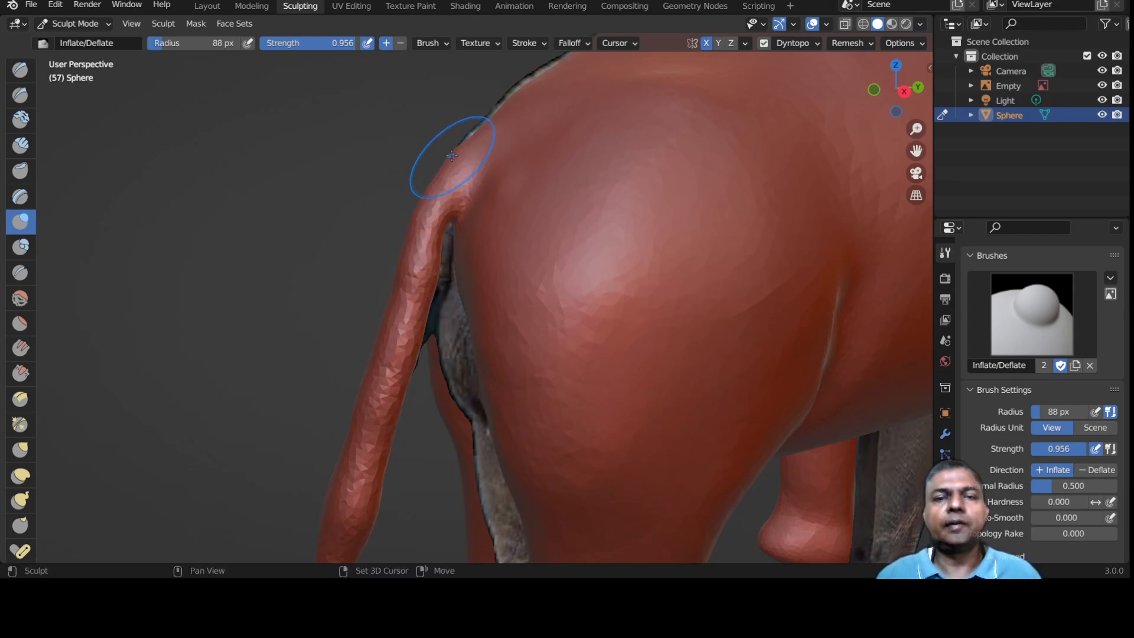
Smooth the tail's lumpy surface from the root down to the tip with the 88 px radius.
middle_drag(435, 292, 414, 297)
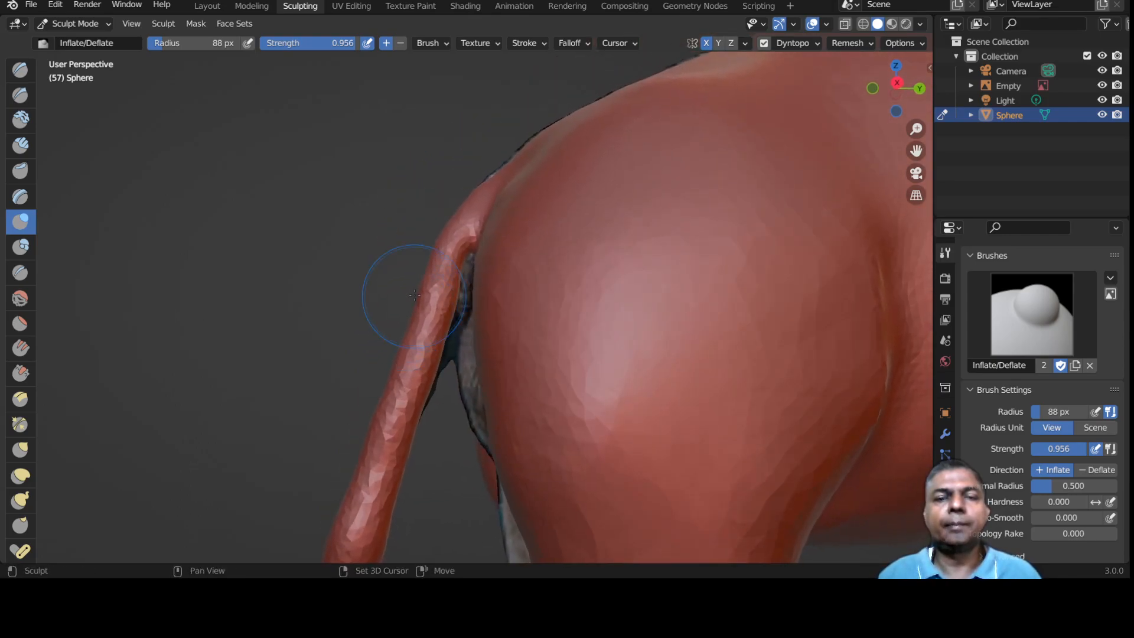
key(shift)
shift+drag(439, 263, 430, 348)
shift+middle_drag(435, 332, 446, 246)
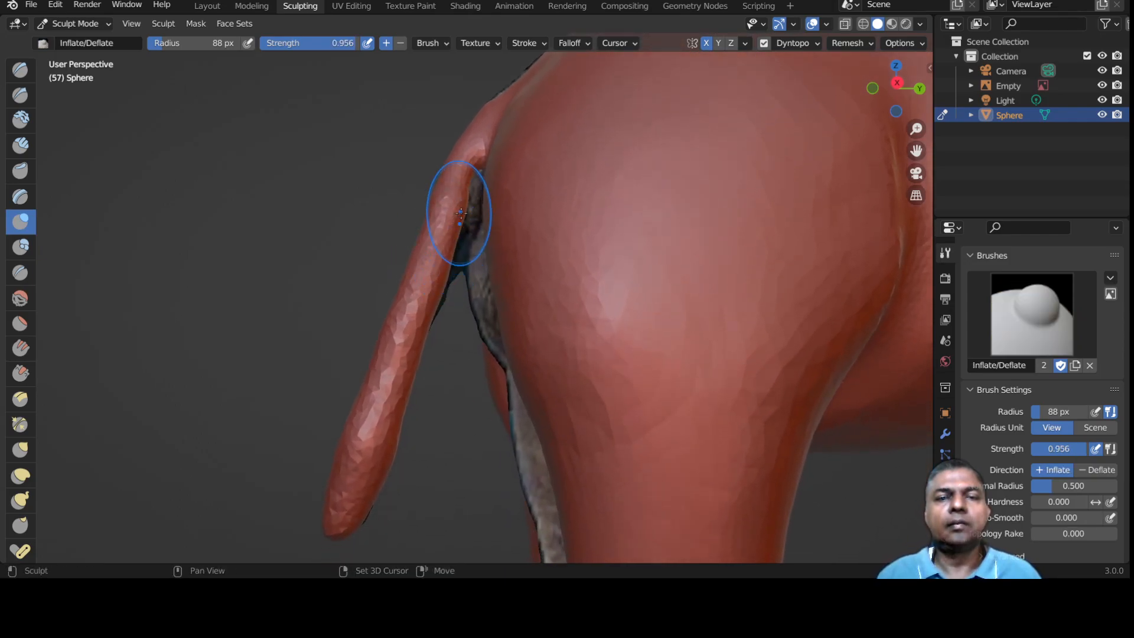
mouse_move(413, 344)
shift+mouse_down()
mouse_move(397, 418)
mouse_move(354, 443)
shift+mouse_up()
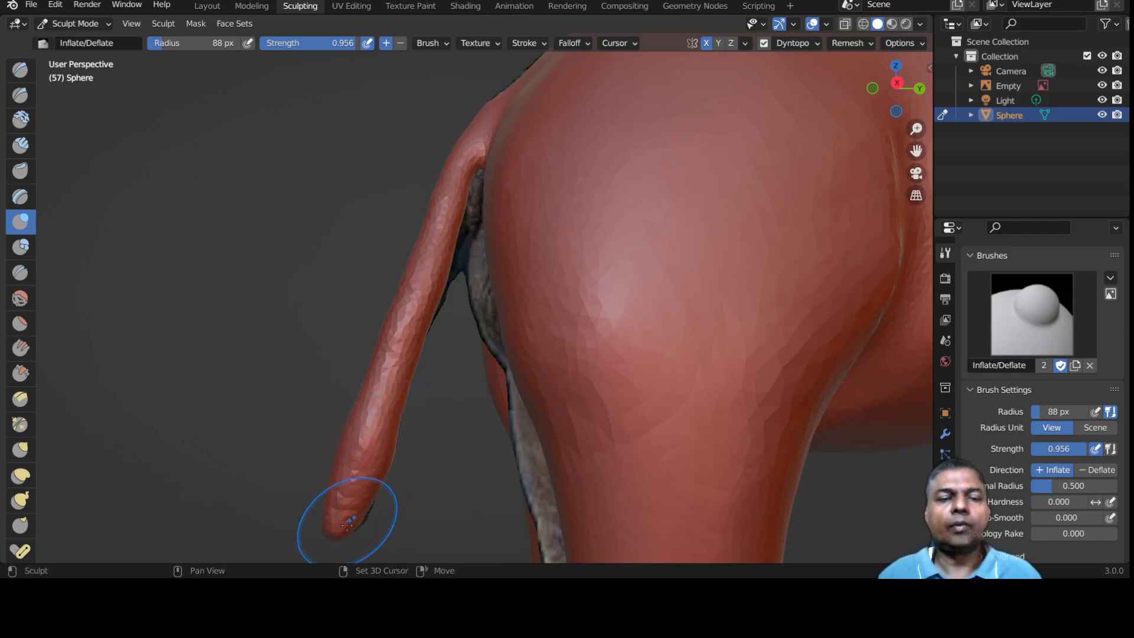
Examine the Dyntopo settings and the available detailing methods, keeping Relative Detail.
scroll(328, 426, down, 2)
middle_drag(321, 400, 373, 402)
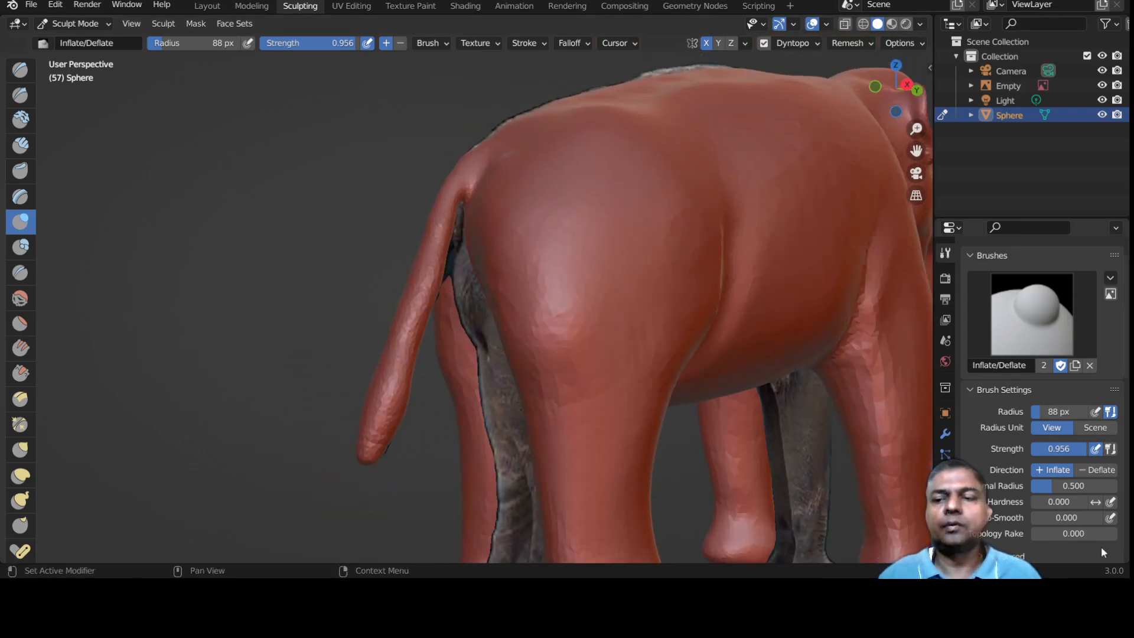
scroll(1027, 501, down, 3)
scroll(1027, 495, down, 5)
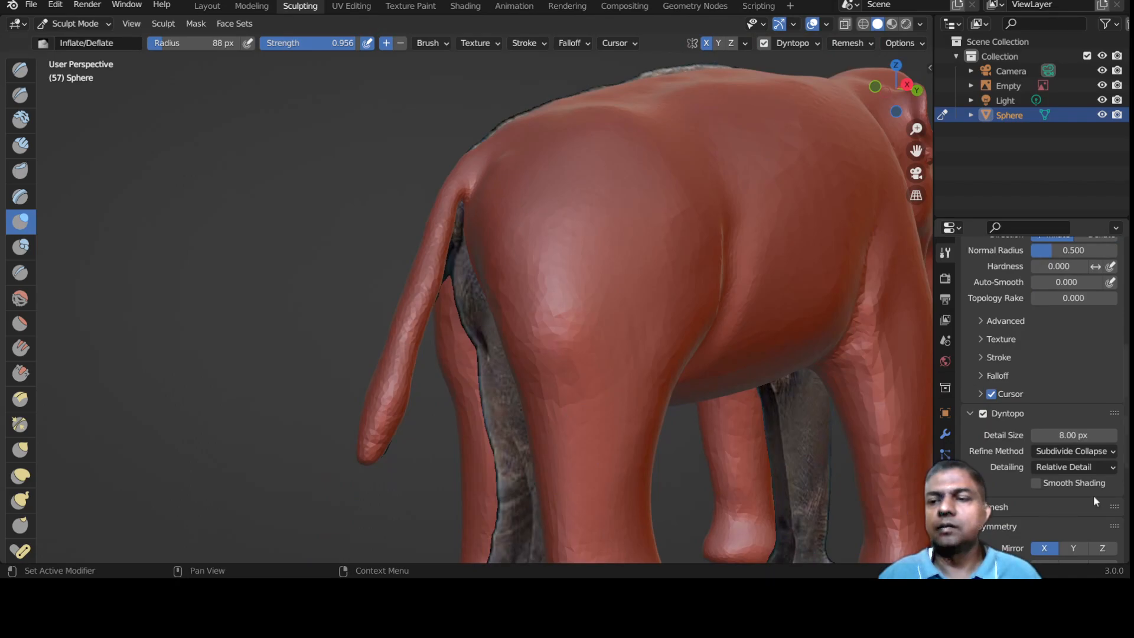
click(1073, 468)
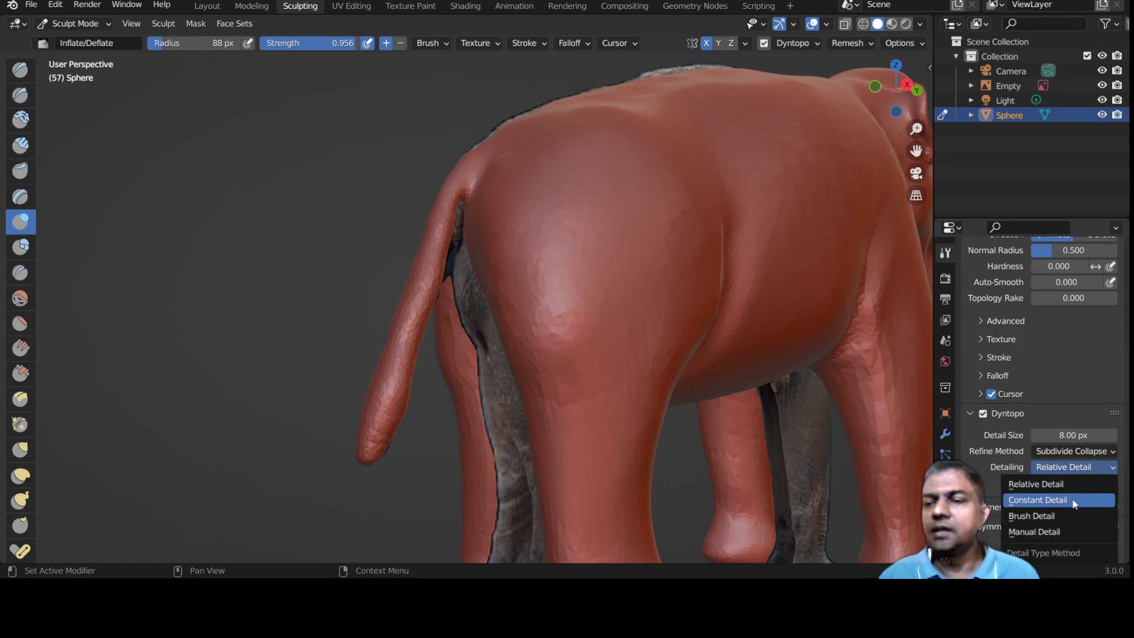
click(1087, 471)
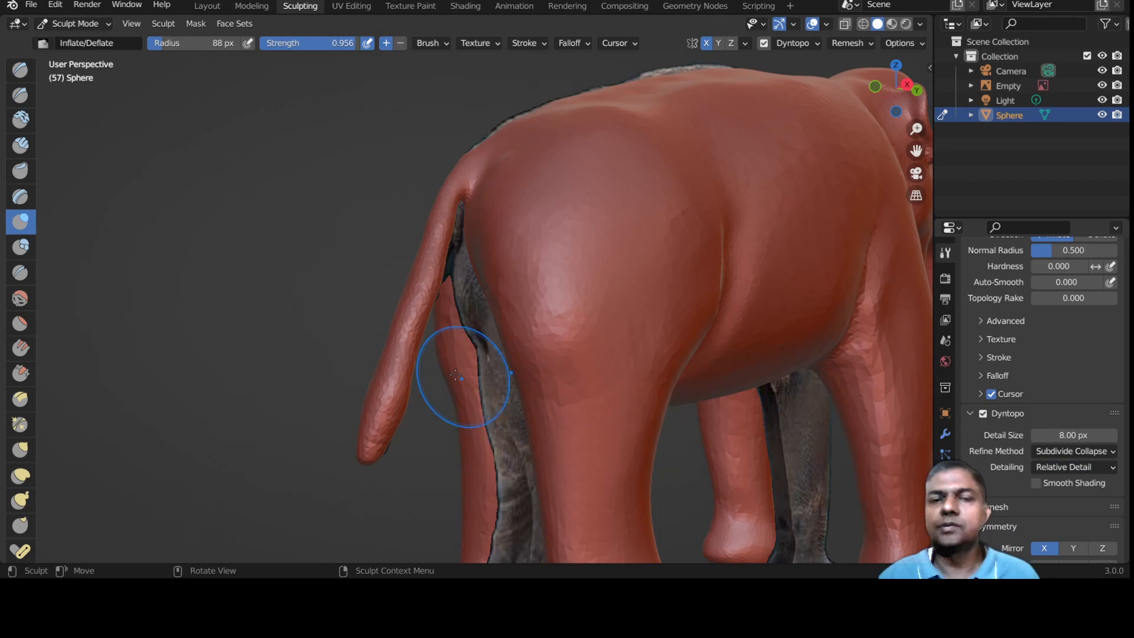
Check the tail from the rear and smooth its remaining facets along the middle and lower part.
middle_drag(375, 400, 328, 427)
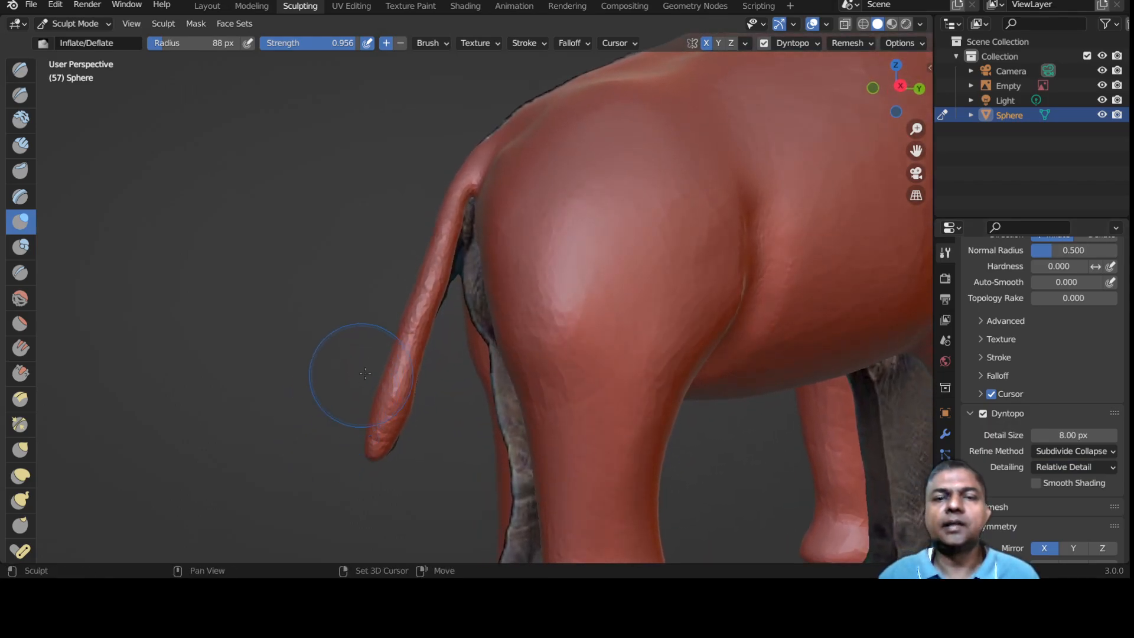
shift+middle_drag(347, 375, 338, 406)
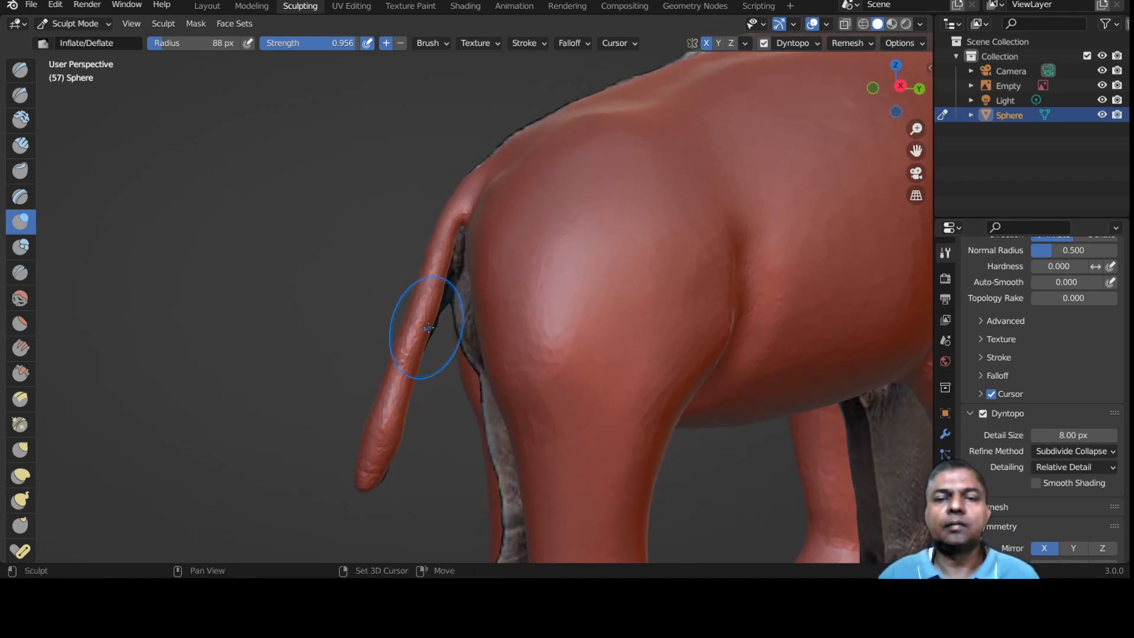
scroll(457, 199, down, 6)
mouse_move(425, 293)
middle_down()
mouse_move(522, 330)
mouse_move(496, 328)
middle_up()
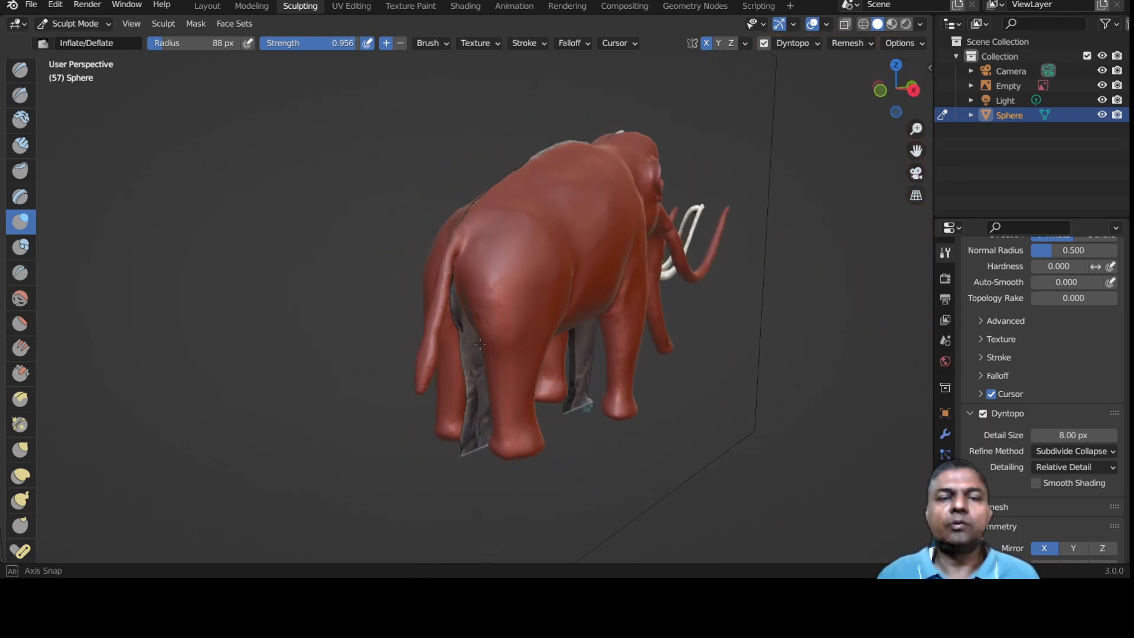
scroll(474, 324, up, 6)
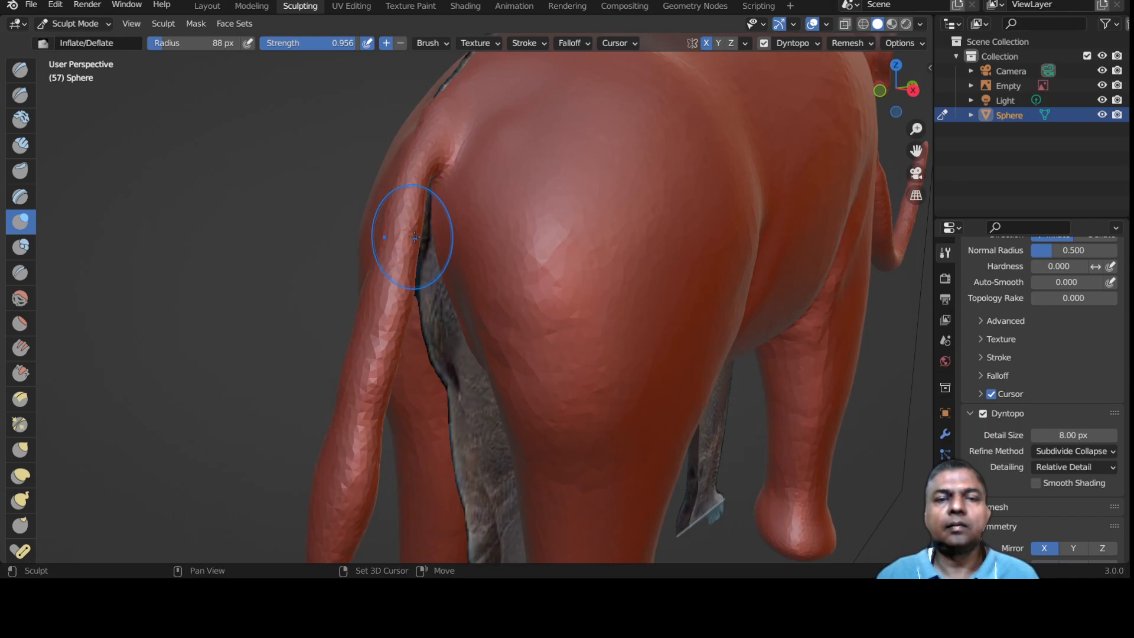
shift+drag(396, 378, 386, 401)
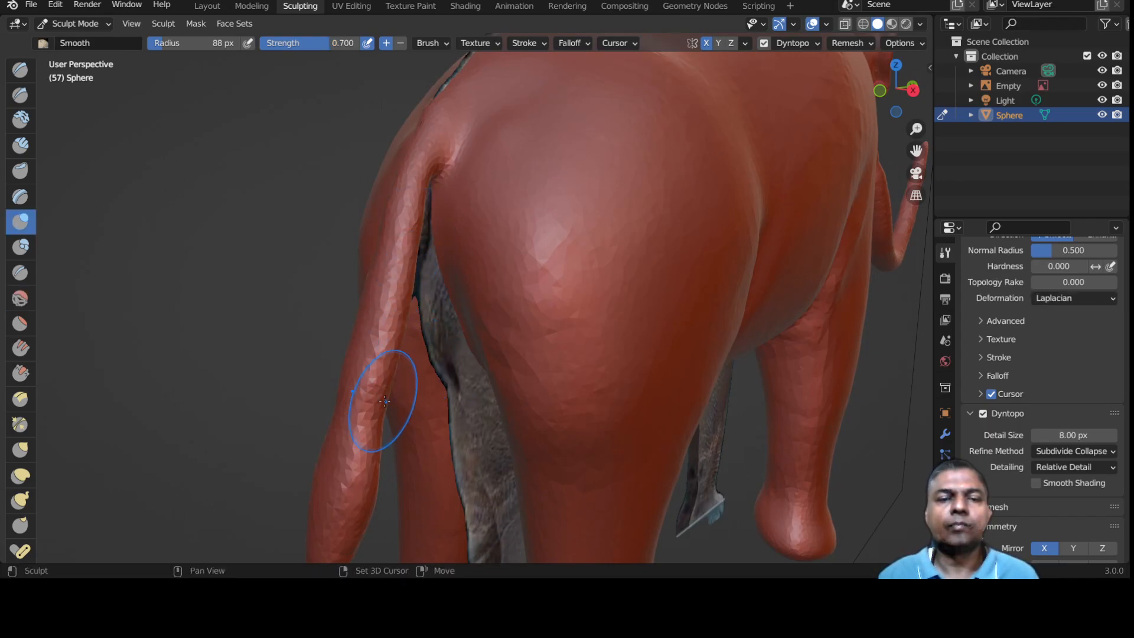
shift+drag(384, 456, 370, 492)
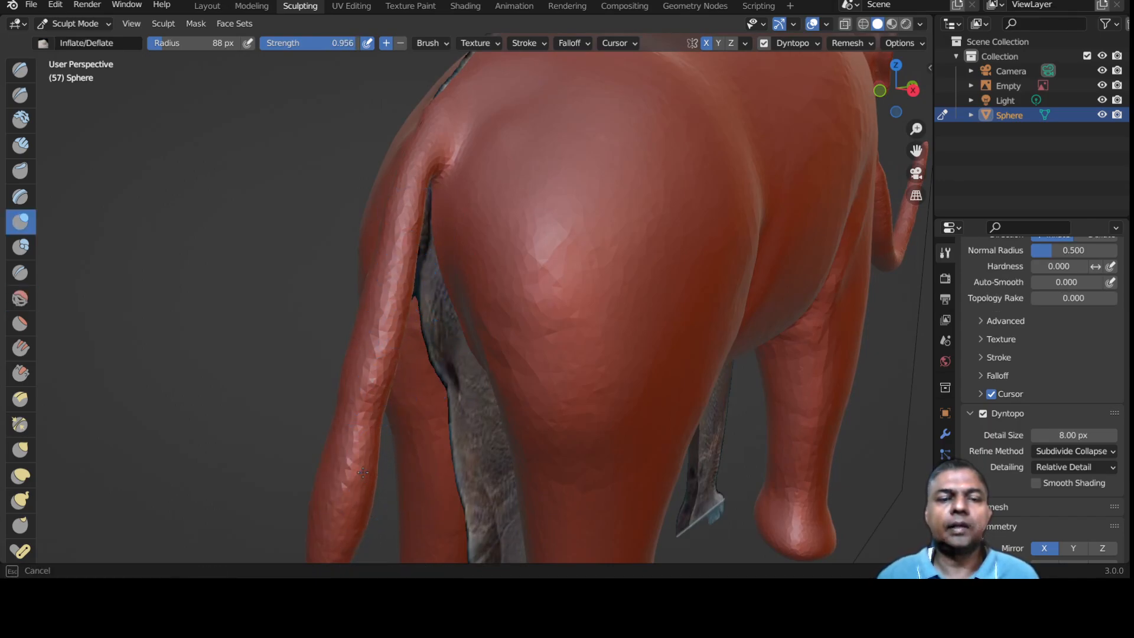
Examine the whole mammoth from the side and front, and the shape of its front feet.
scroll(361, 459, down, 4)
middle_drag(361, 414, 420, 351)
scroll(496, 380, down, 3)
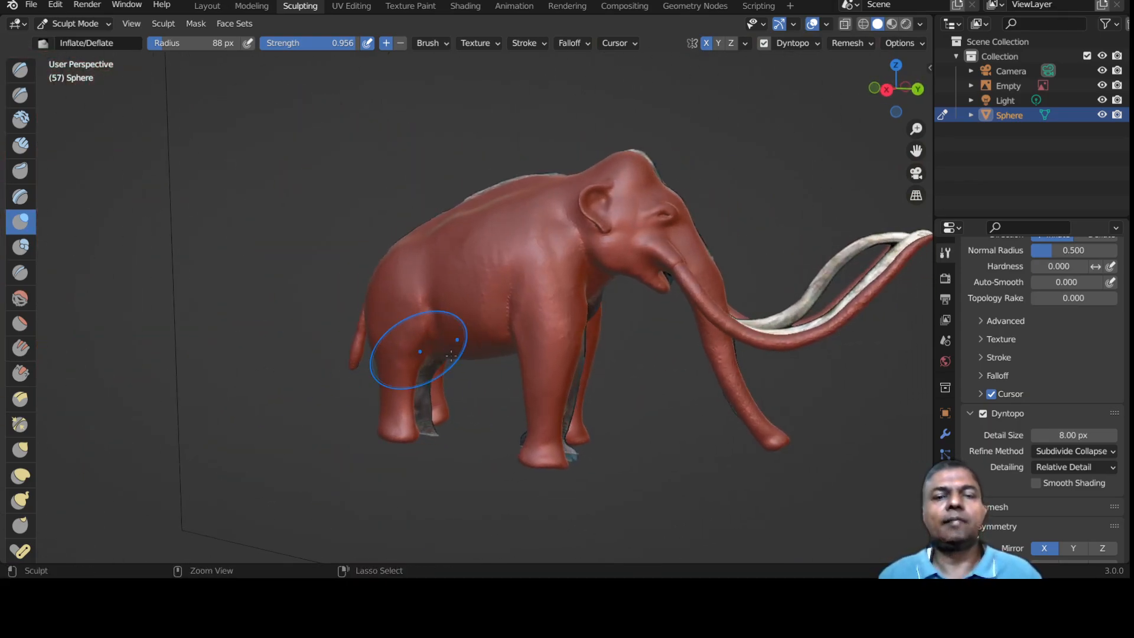
middle_drag(619, 399, 367, 378)
scroll(380, 367, up, 4)
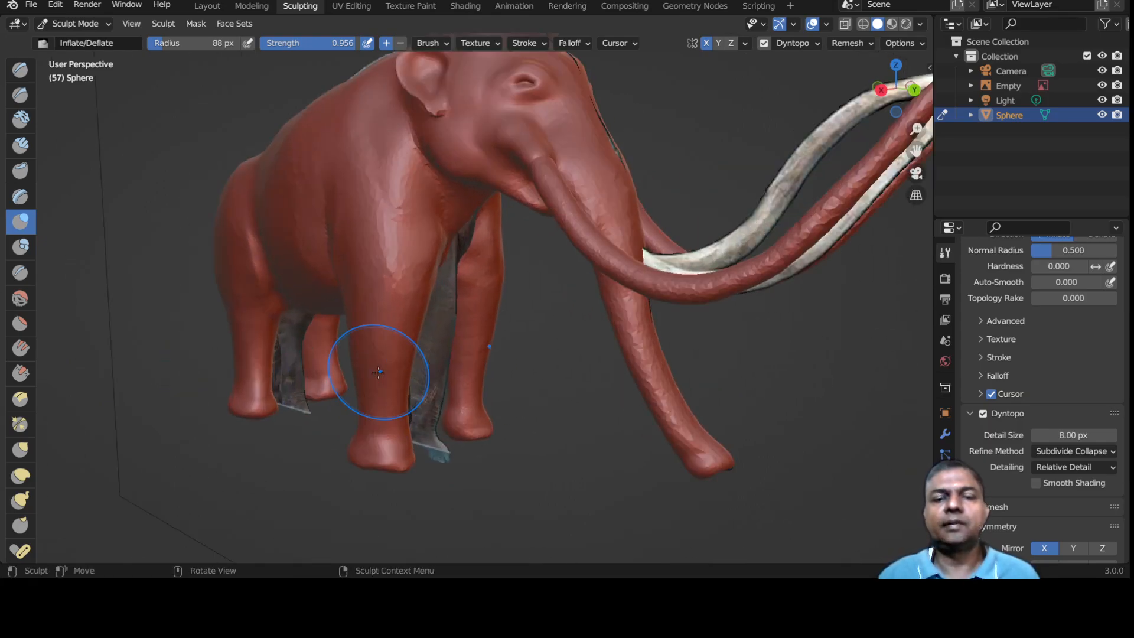
mouse_move(436, 332)
middle_down()
mouse_move(356, 284)
mouse_move(353, 380)
mouse_move(452, 327)
middle_up()
scroll(453, 324, up, 2)
shift+middle_drag(431, 394, 481, 343)
scroll(482, 348, up, 2)
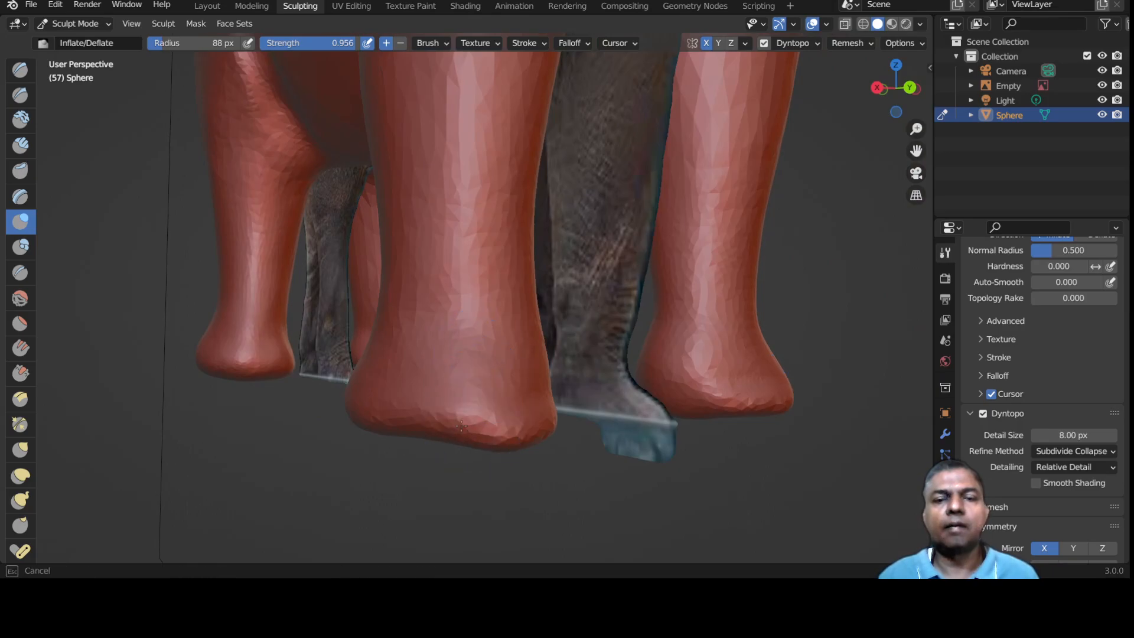
Inflate a first toe on the outer front edge of the front foot with an 88 px radius and 0.956 strength.
middle_drag(475, 436, 575, 360)
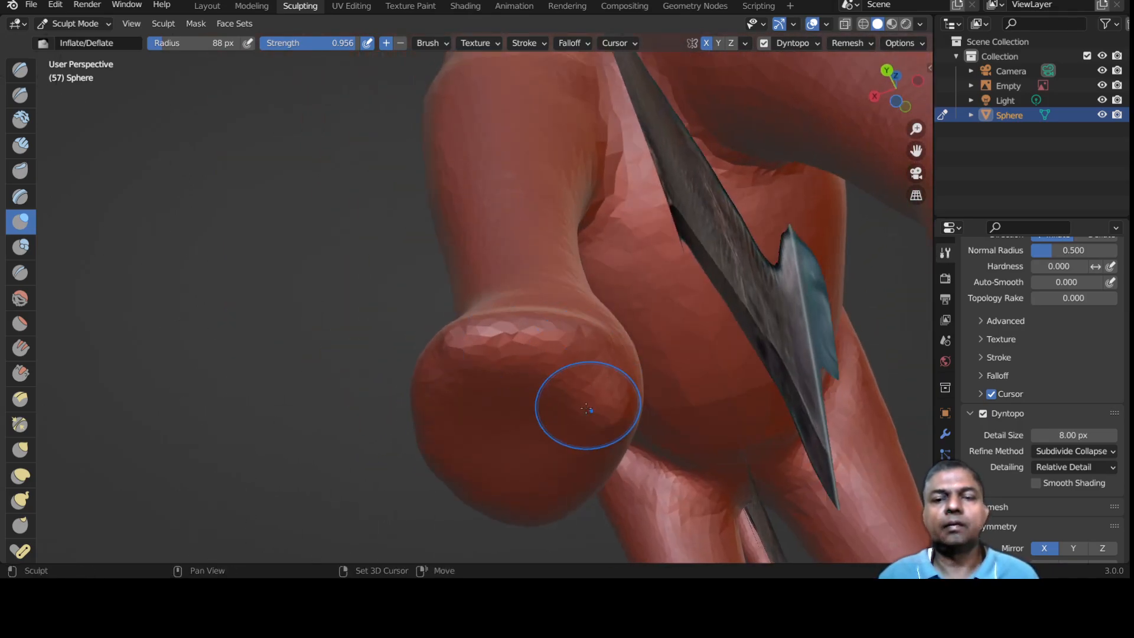
mouse_move(567, 413)
middle_down()
mouse_move(576, 445)
mouse_move(618, 453)
mouse_move(614, 464)
middle_up()
shift+middle_drag(509, 433, 544, 411)
scroll(544, 411, up, 3)
scroll(532, 415, up, 4)
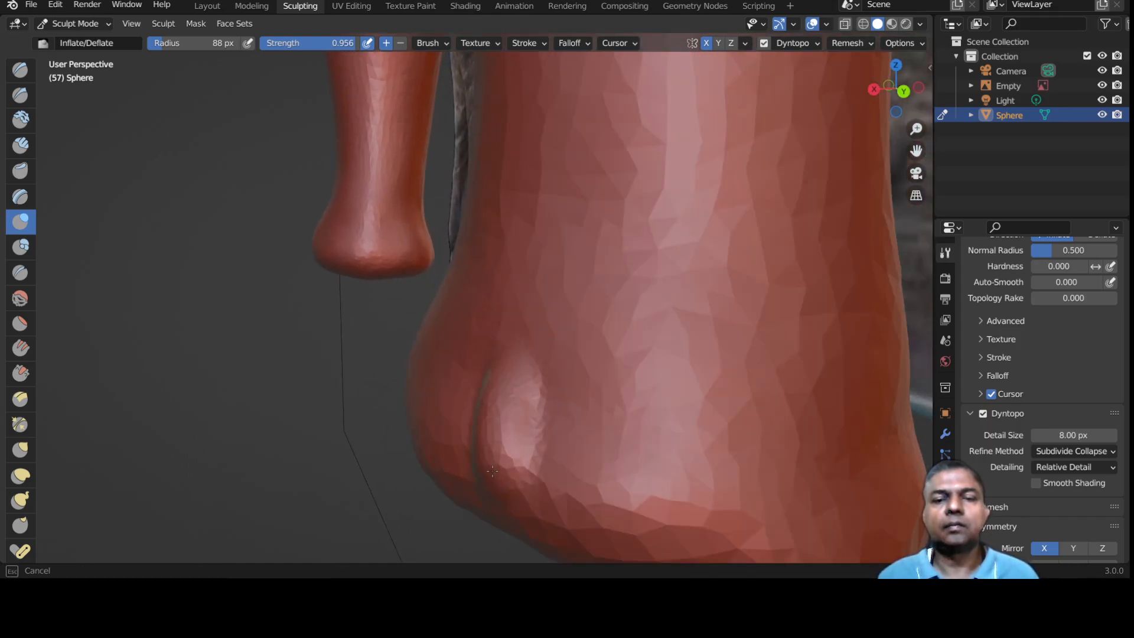
drag(492, 475, 529, 498)
Build up the first toe into a rounder form and smooth its surface at 0.700 strength.
scroll(508, 498, down, 3)
middle_drag(510, 473, 540, 357)
scroll(513, 321, up, 1)
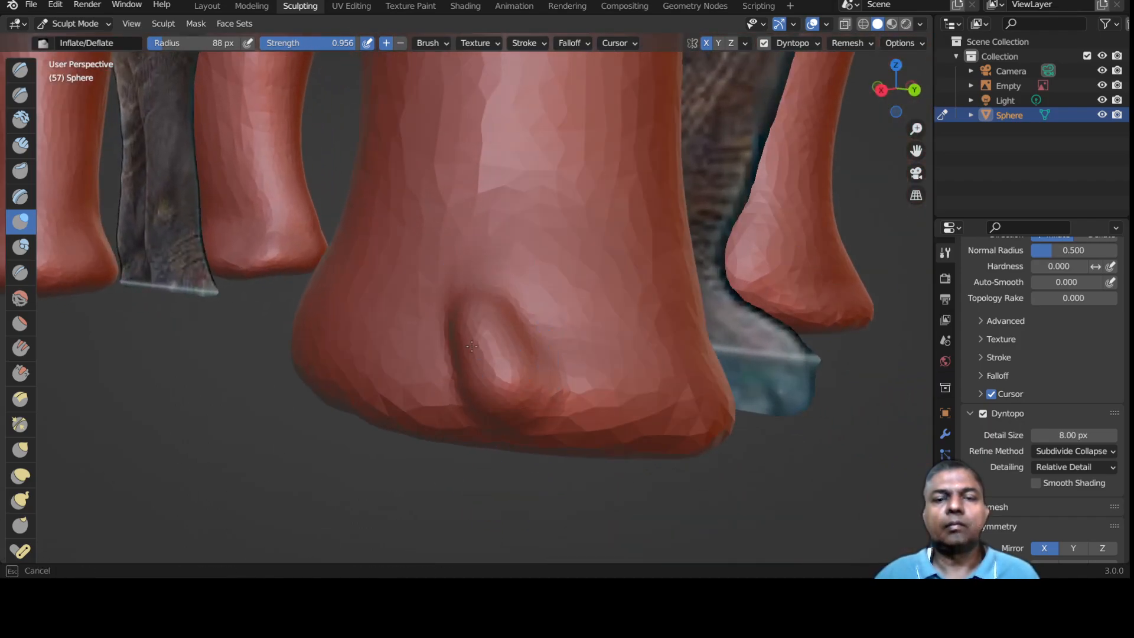
mouse_move(492, 407)
middle_down()
mouse_move(501, 378)
mouse_move(492, 346)
middle_up()
key(shift)
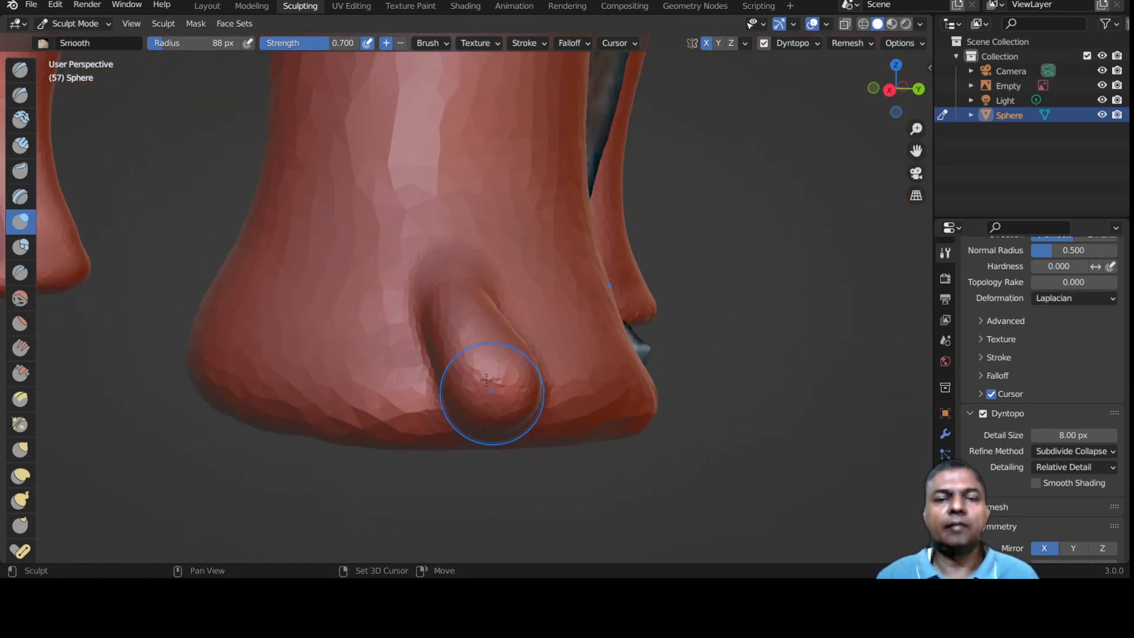
shift+drag(491, 391, 482, 312)
Inflate a second toe next to the first and fill out the first toe further.
middle_drag(510, 409, 474, 313)
mouse_move(512, 253)
mouse_down()
mouse_move(502, 361)
mouse_move(537, 272)
mouse_move(531, 366)
mouse_up()
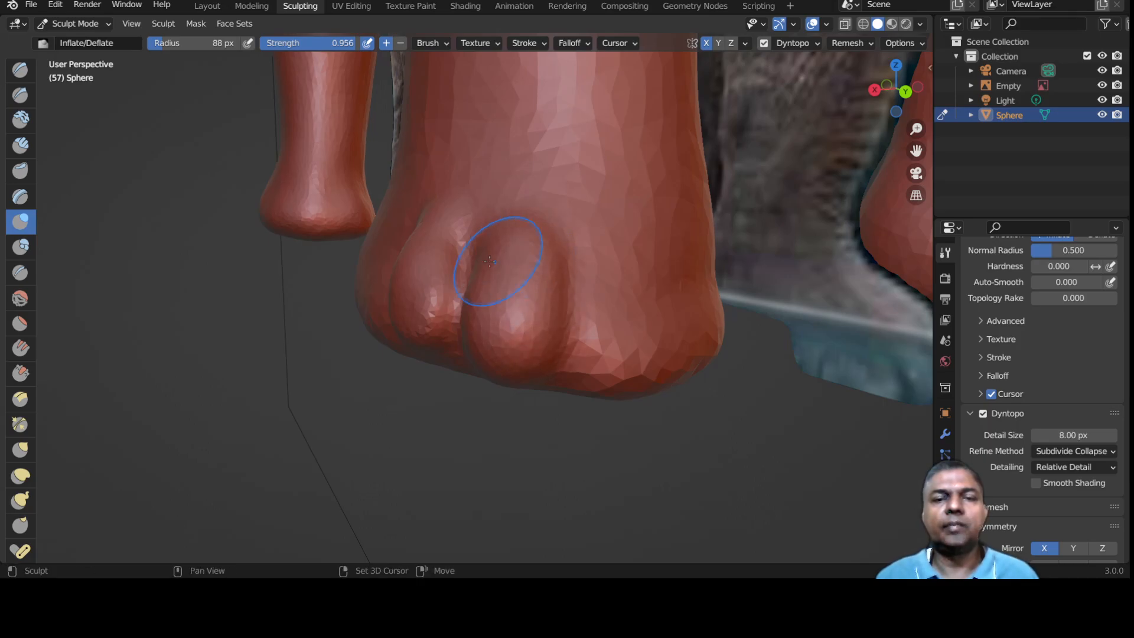
middle_drag(418, 314, 544, 322)
mouse_move(386, 260)
mouse_down()
mouse_move(390, 329)
mouse_move(464, 337)
mouse_up()
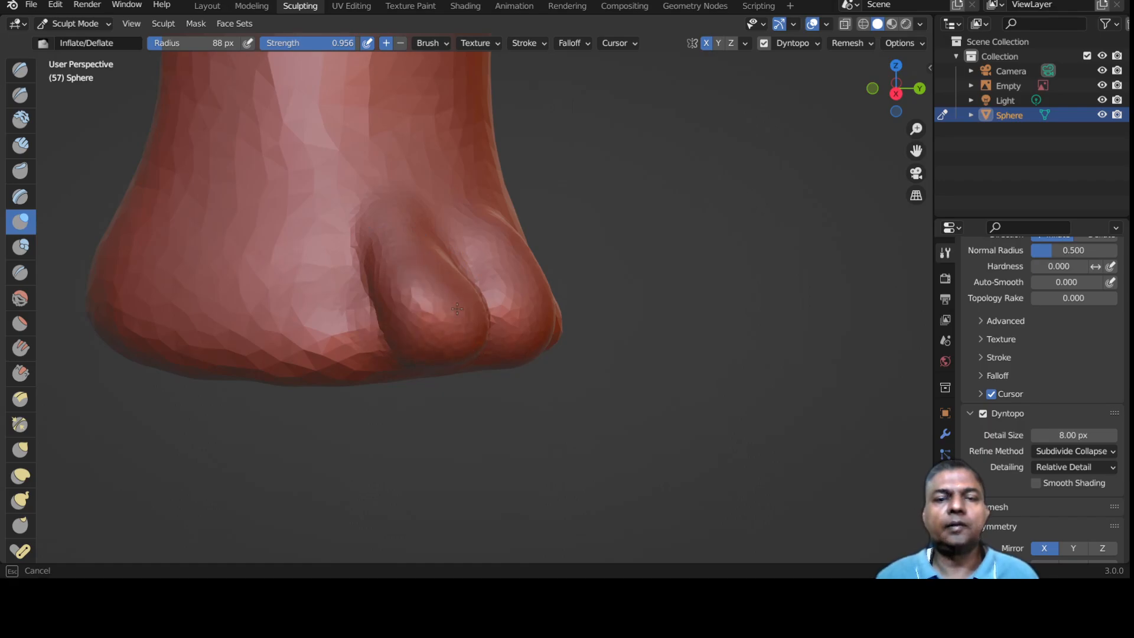
Inflate a third toe at the middle of the front foot and widen it into a long rounded form.
middle_drag(467, 338, 415, 270)
drag(410, 328, 423, 334)
mouse_move(540, 345)
middle_down()
mouse_move(507, 313)
mouse_move(514, 319)
middle_up()
drag(514, 319, 567, 346)
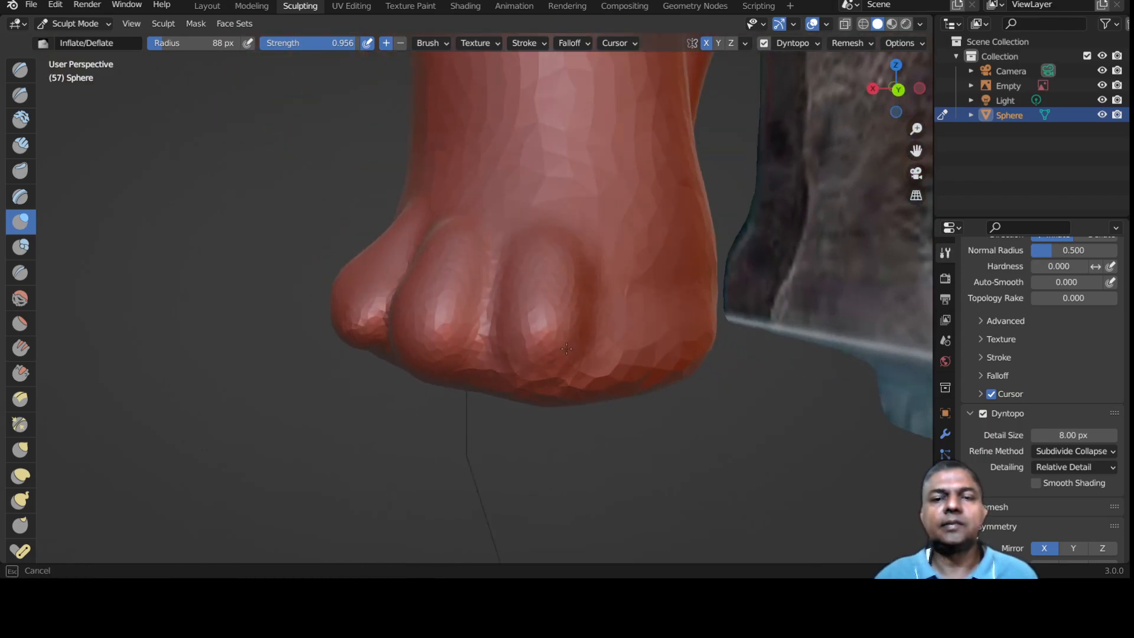
drag(569, 288, 570, 361)
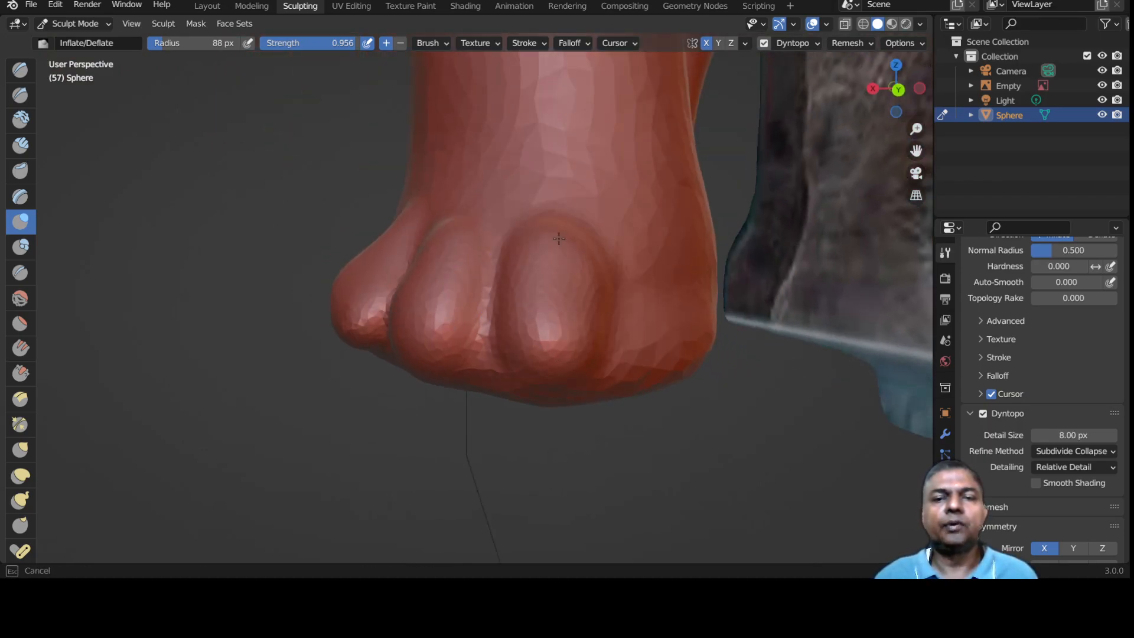
drag(578, 245, 574, 251)
Inflate another toe toward the inner side of the front foot and fill out the outermost toe.
middle_drag(574, 251, 480, 340)
mouse_move(635, 295)
mouse_down()
mouse_move(647, 369)
mouse_move(653, 319)
mouse_move(687, 386)
mouse_move(635, 278)
mouse_move(621, 337)
mouse_move(666, 397)
mouse_up()
mouse_move(549, 299)
mouse_down()
mouse_move(541, 366)
mouse_move(509, 328)
mouse_move(523, 361)
mouse_up()
middle_drag(523, 360, 600, 354)
drag(600, 355, 565, 338)
middle_drag(567, 314, 545, 302)
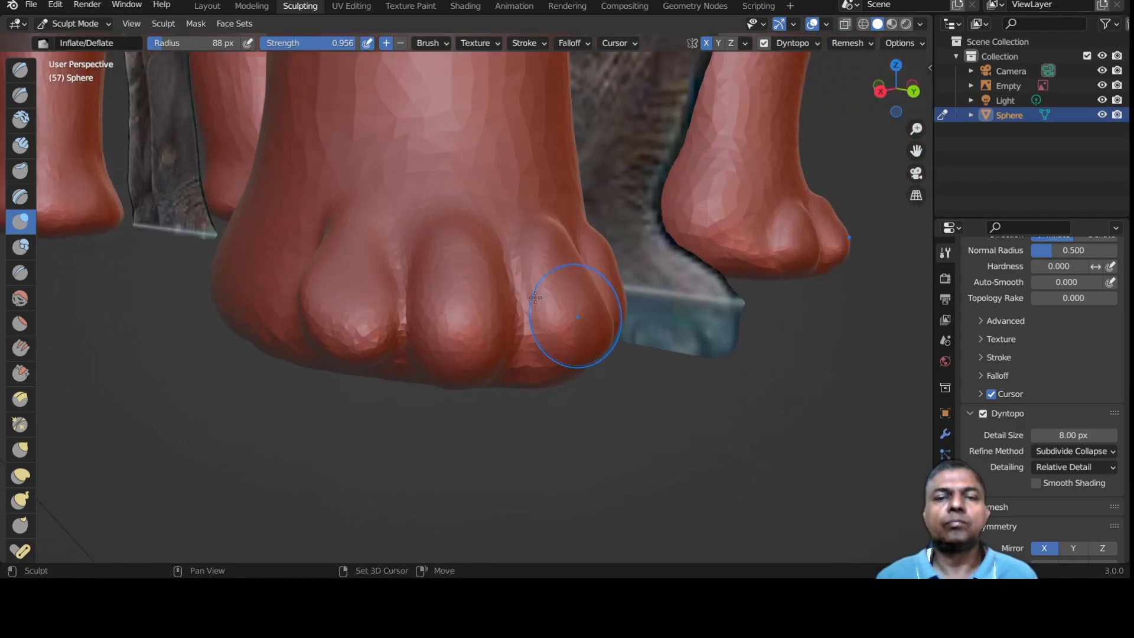
middle_drag(405, 276, 410, 287)
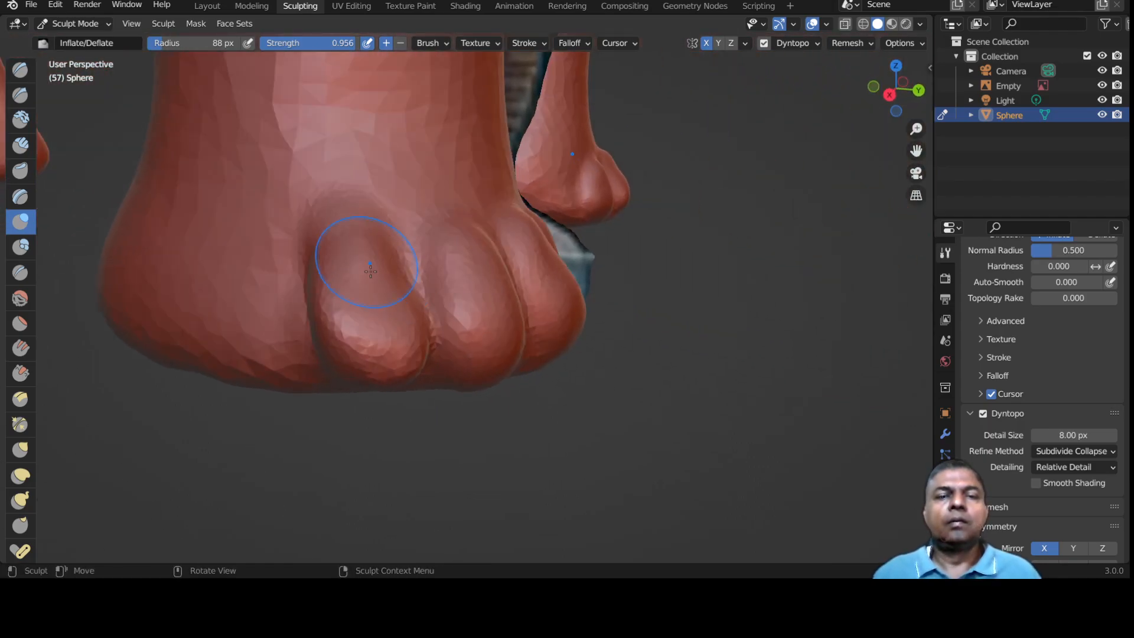
drag(368, 260, 378, 271)
Examine the toes on the front feet from several angles, both close up and against the whole legs.
scroll(451, 299, down, 6)
mouse_move(451, 299)
middle_down()
mouse_move(301, 292)
mouse_move(341, 301)
mouse_move(268, 314)
mouse_move(266, 304)
middle_up()
scroll(461, 302, up, 3)
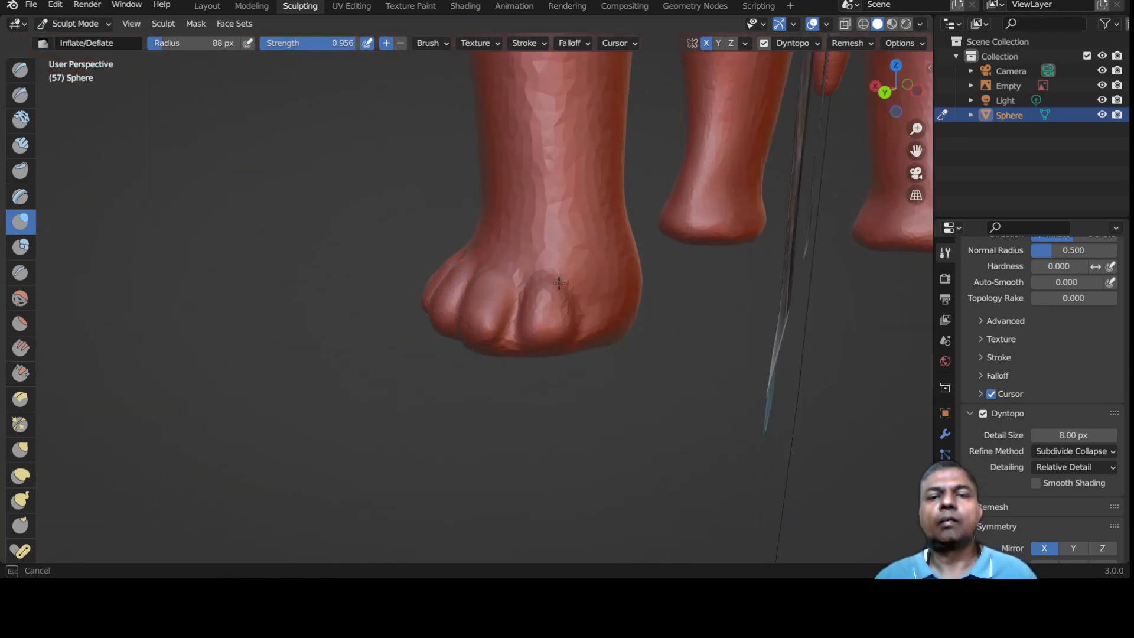
middle_drag(553, 303, 514, 290)
scroll(550, 331, up, 2)
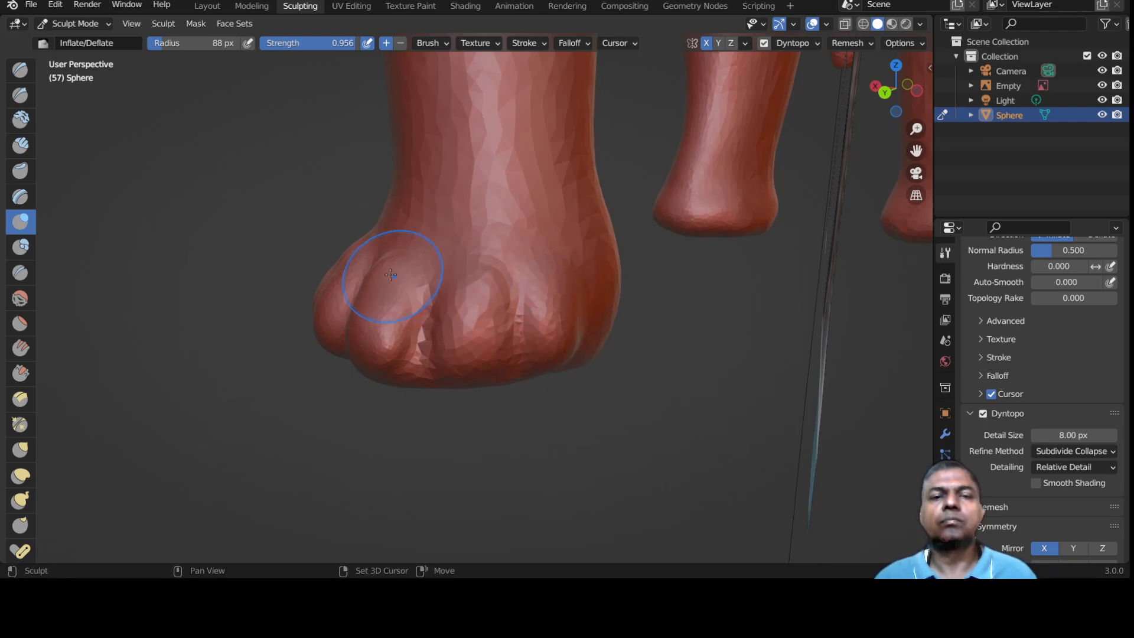
scroll(387, 276, down, 5)
middle_drag(382, 276, 481, 299)
scroll(481, 300, down, 6)
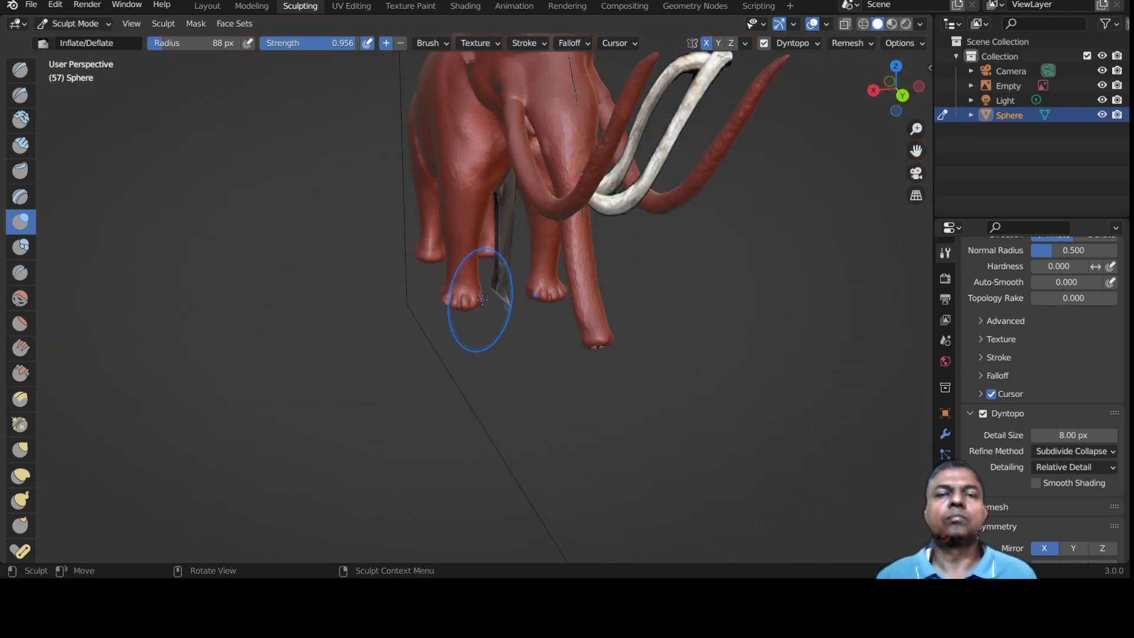
mouse_move(398, 310)
middle_down()
mouse_move(352, 273)
mouse_move(381, 301)
middle_up()
scroll(489, 337, up, 8)
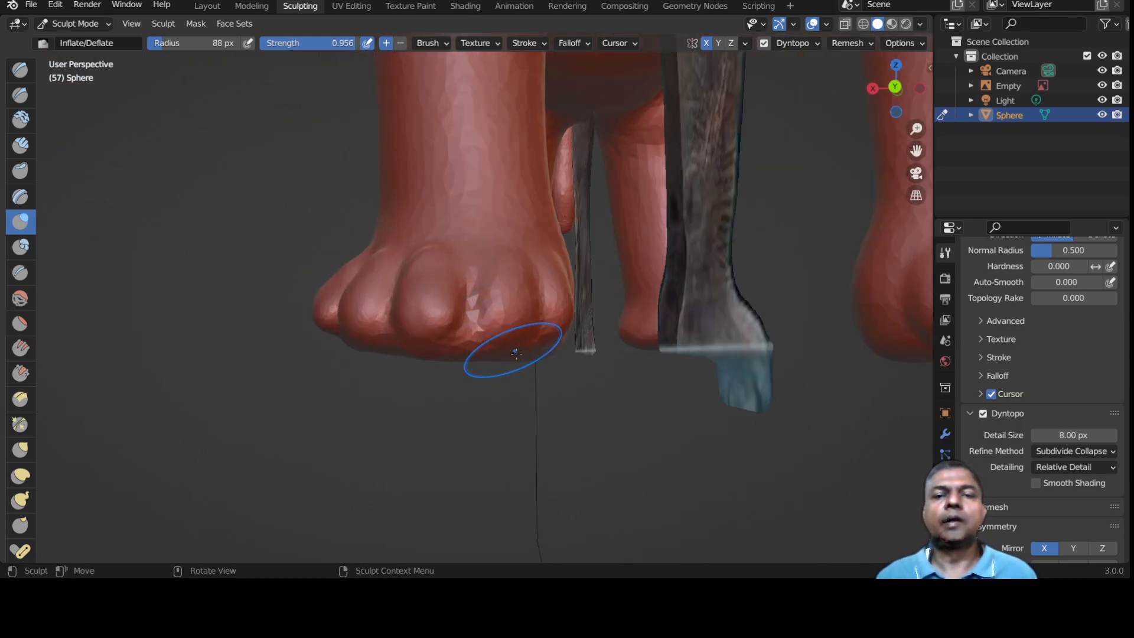
scroll(448, 280, up, 4)
middle_drag(451, 286, 594, 300)
Inflate a first toe on the outer front edge of the hind foot with an 88 px radius and 0.956 strength.
scroll(385, 254, down, 3)
shift+middle_drag(352, 260, 683, 268)
scroll(683, 269, down, 4)
shift+middle_drag(319, 263, 569, 389)
scroll(494, 380, up, 4)
middle_drag(494, 380, 446, 376)
shift+middle_drag(401, 188, 320, 99)
scroll(403, 241, up, 2)
drag(476, 370, 469, 383)
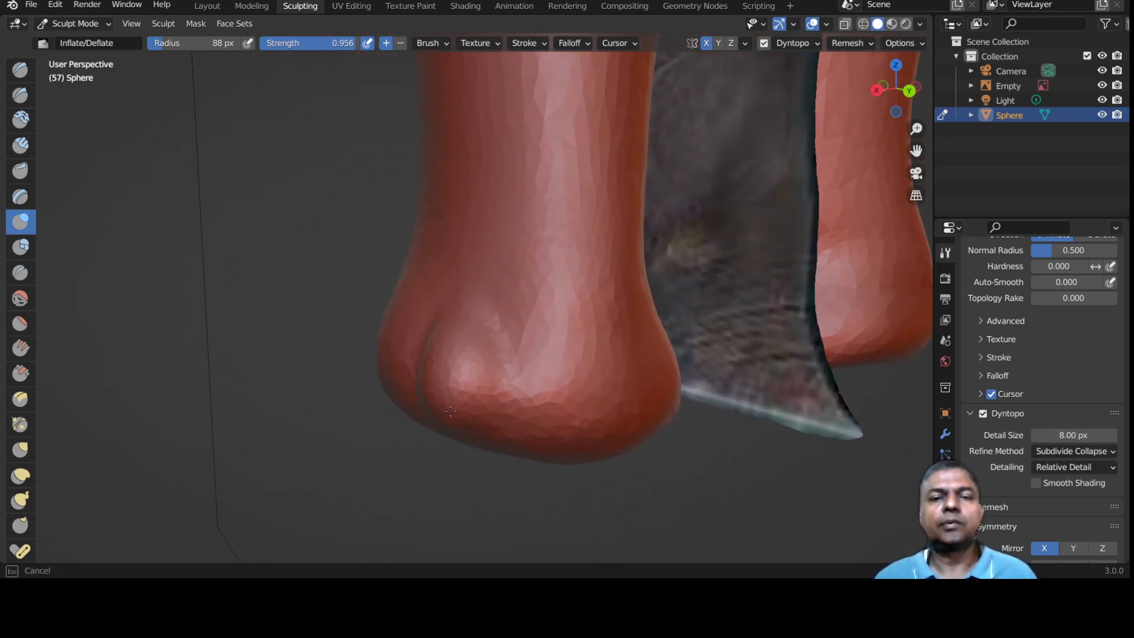
shift+middle_drag(480, 405, 469, 394)
Inflate the second and third toes side by side along the front of the hind foot.
mouse_move(540, 384)
mouse_down()
mouse_move(542, 354)
mouse_move(542, 366)
mouse_up()
mouse_move(543, 367)
middle_down()
mouse_move(544, 380)
mouse_move(729, 441)
mouse_move(566, 318)
mouse_move(549, 325)
middle_up()
scroll(716, 437, down, 1)
scroll(643, 300, up, 2)
mouse_move(642, 300)
mouse_down()
mouse_move(635, 360)
mouse_move(614, 386)
mouse_up()
drag(665, 307, 659, 368)
Inflate a further toe toward the inner side of the hind foot and fill out the toe beside it.
shift+middle_drag(646, 369, 502, 355)
drag(579, 305, 599, 334)
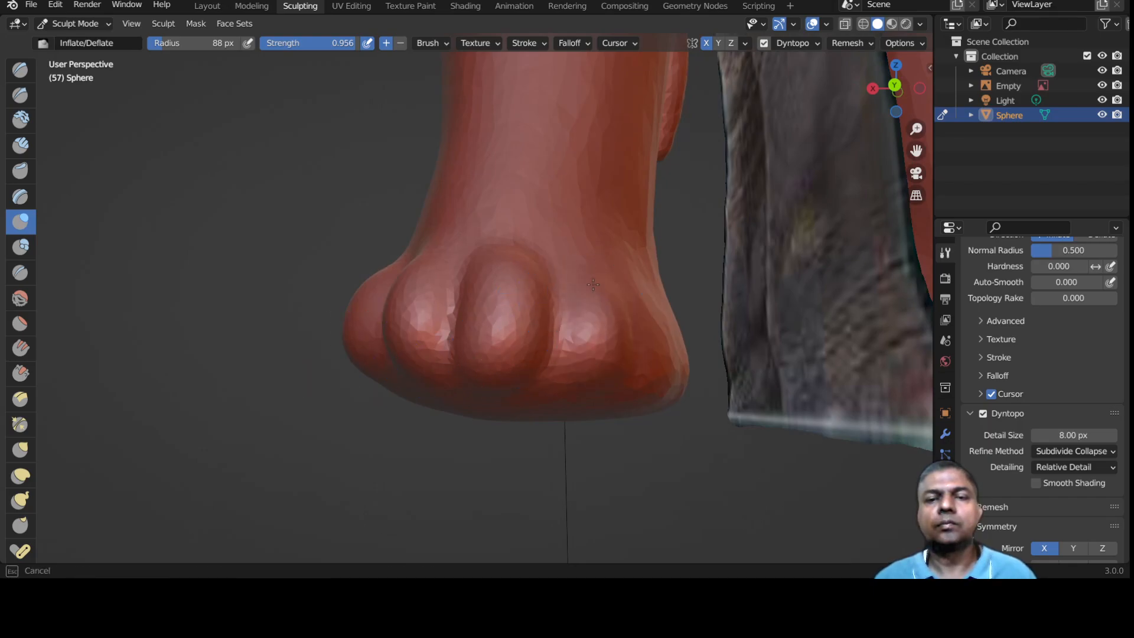
middle_drag(605, 380, 596, 304)
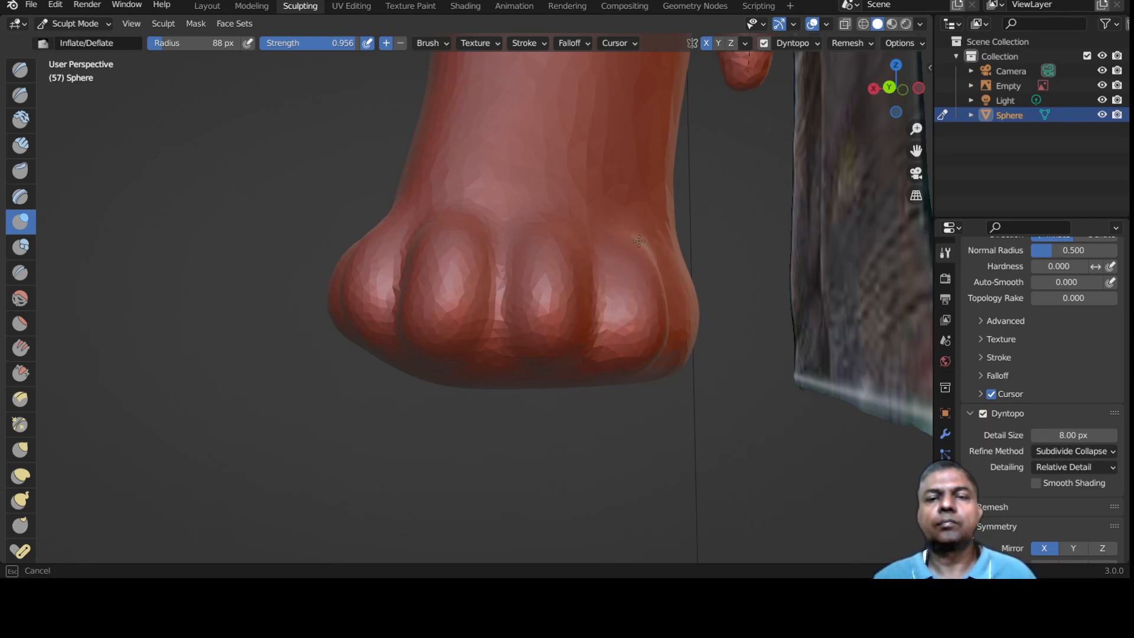
drag(553, 267, 535, 370)
drag(574, 260, 555, 361)
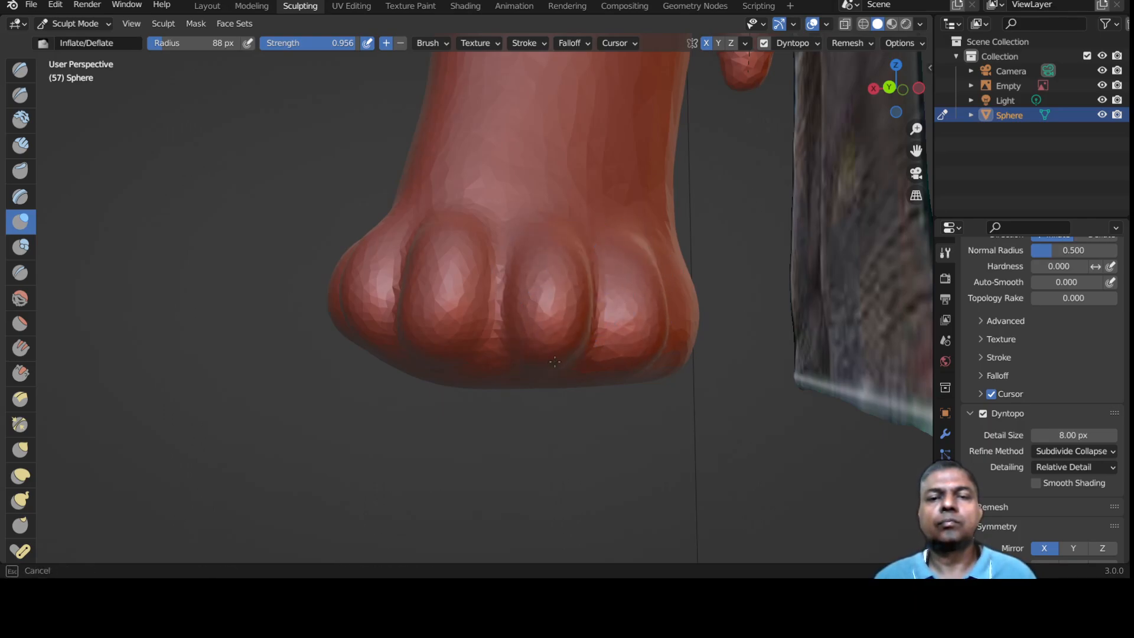
middle_drag(430, 286, 492, 290)
scroll(430, 291, down, 1)
drag(255, 239, 250, 233)
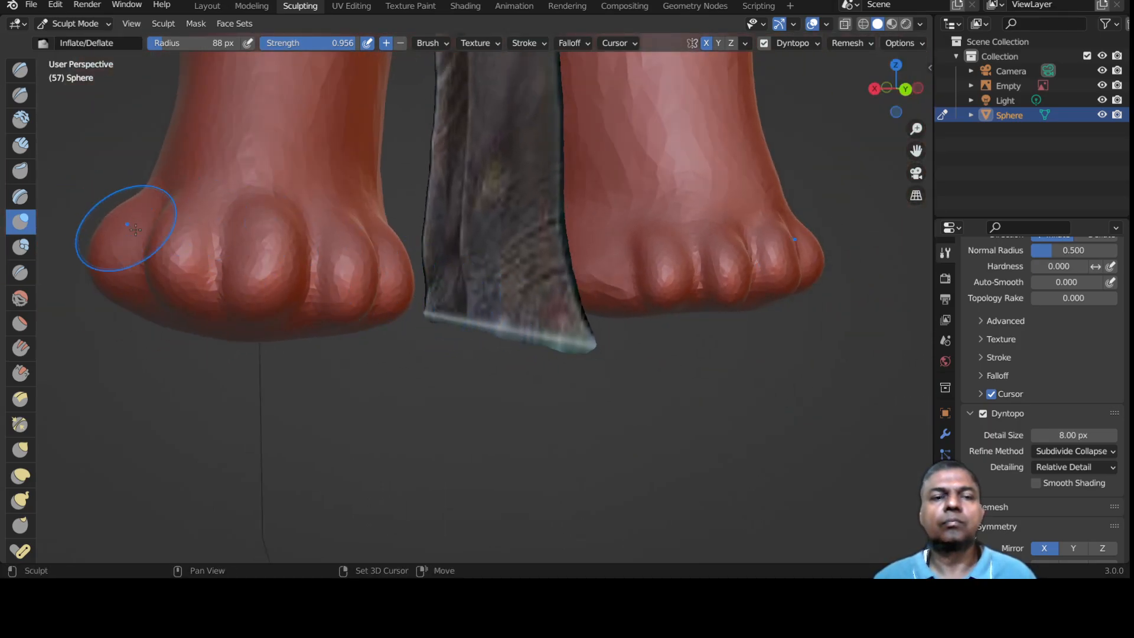
Build up the outermost toe of the hind foot and smooth its upper part at 0.700 strength.
scroll(118, 222, down, 8)
mouse_move(213, 268)
middle_down()
mouse_move(375, 304)
mouse_move(436, 299)
mouse_move(396, 296)
middle_up()
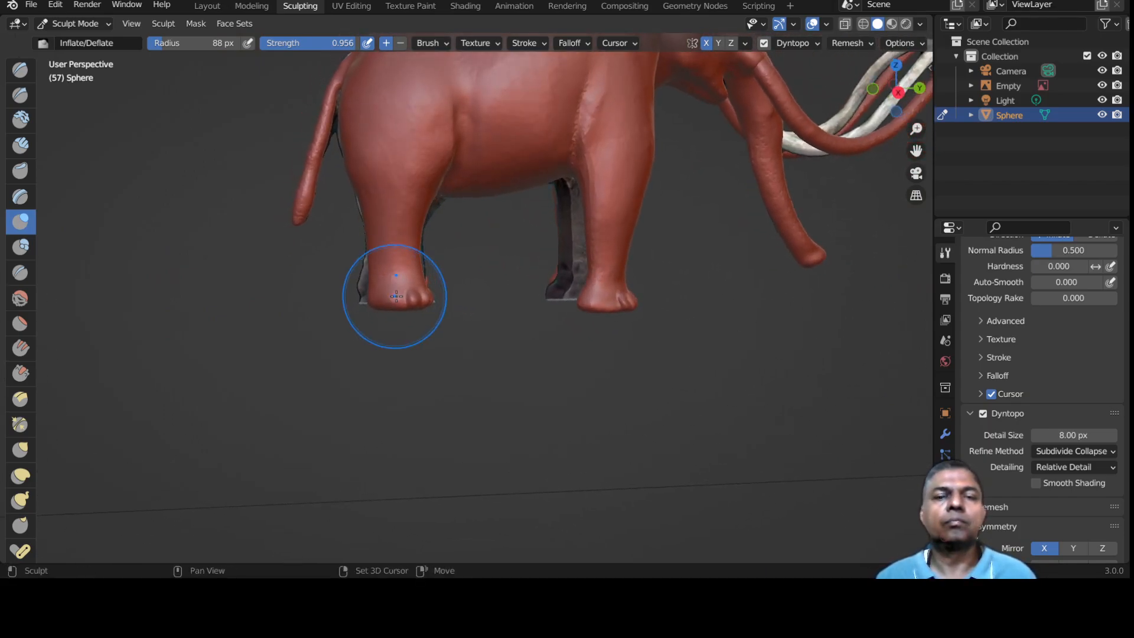
scroll(398, 292, up, 5)
key(shift)
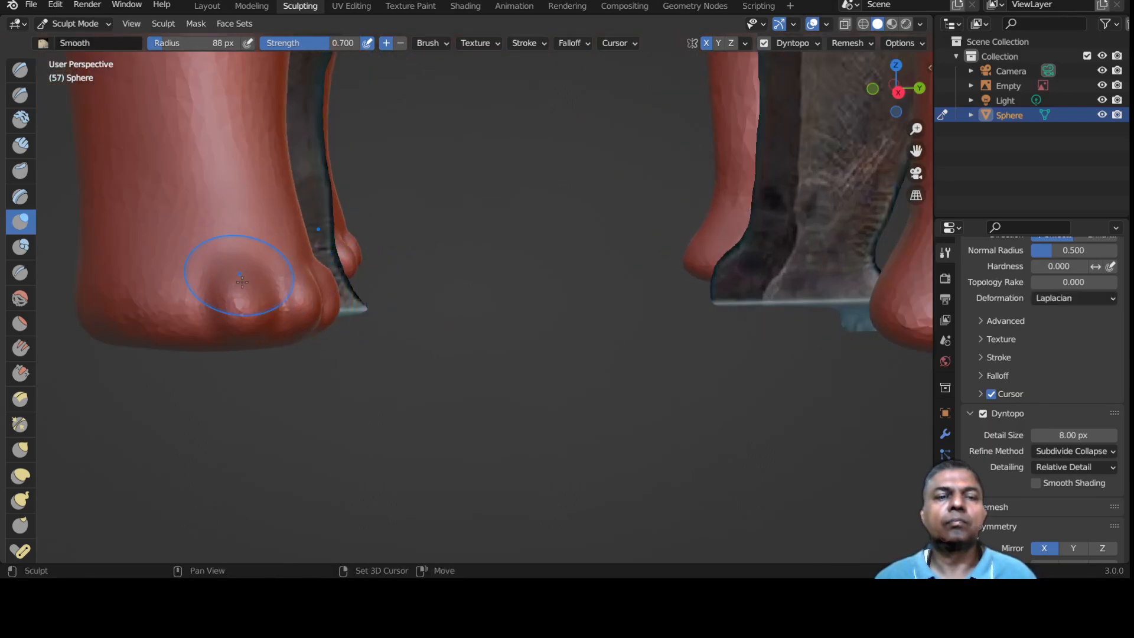
mouse_move(243, 309)
middle_down()
mouse_move(230, 304)
mouse_move(396, 320)
middle_up()
scroll(229, 309, up, 1)
scroll(347, 319, up, 2)
mouse_move(222, 293)
mouse_down()
mouse_move(235, 327)
mouse_move(246, 291)
mouse_move(267, 327)
mouse_up()
shift+drag(247, 271, 231, 263)
Smooth the middle toes of the hind foot where they blend into the leg, at 0.700 strength.
middle_drag(397, 355, 330, 353)
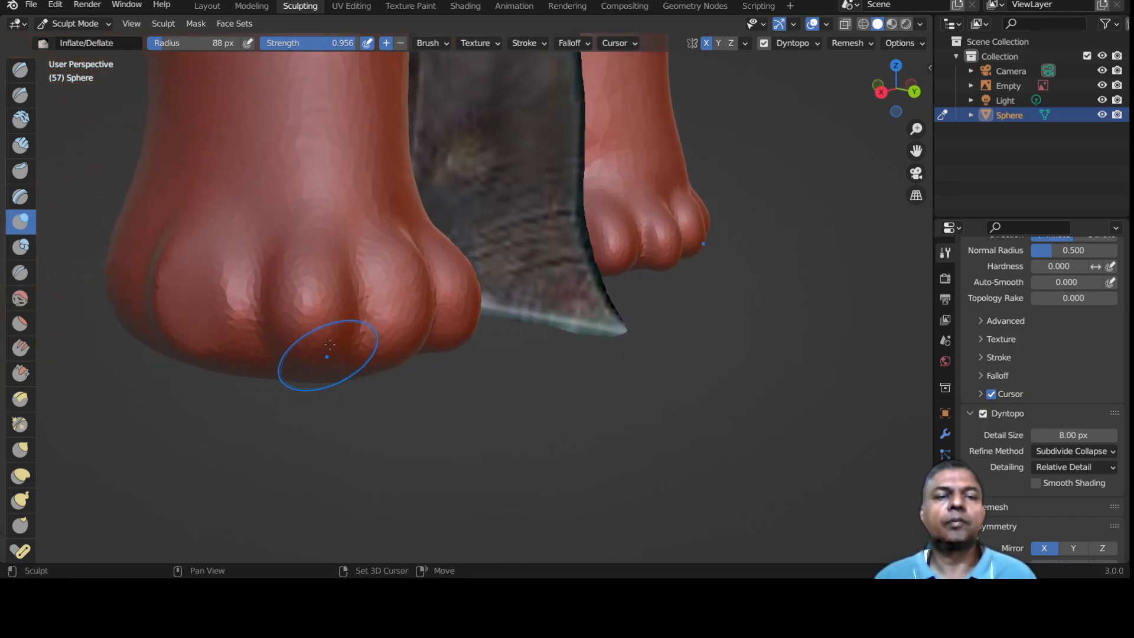
shift+drag(318, 293, 310, 271)
middle_drag(357, 308, 306, 327)
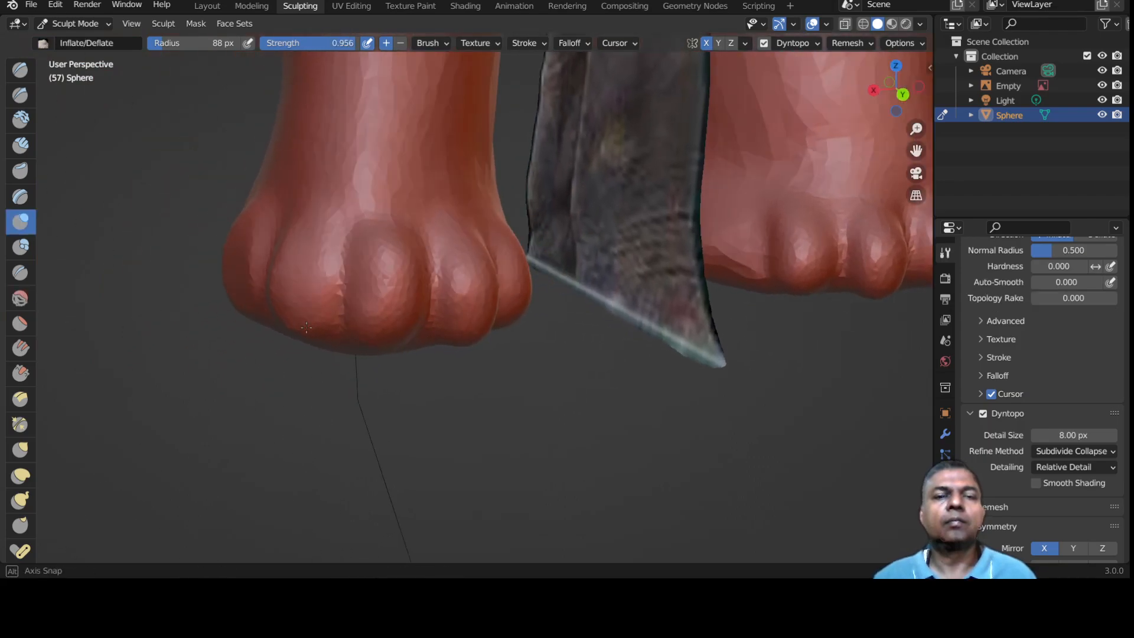
shift+drag(381, 272, 375, 284)
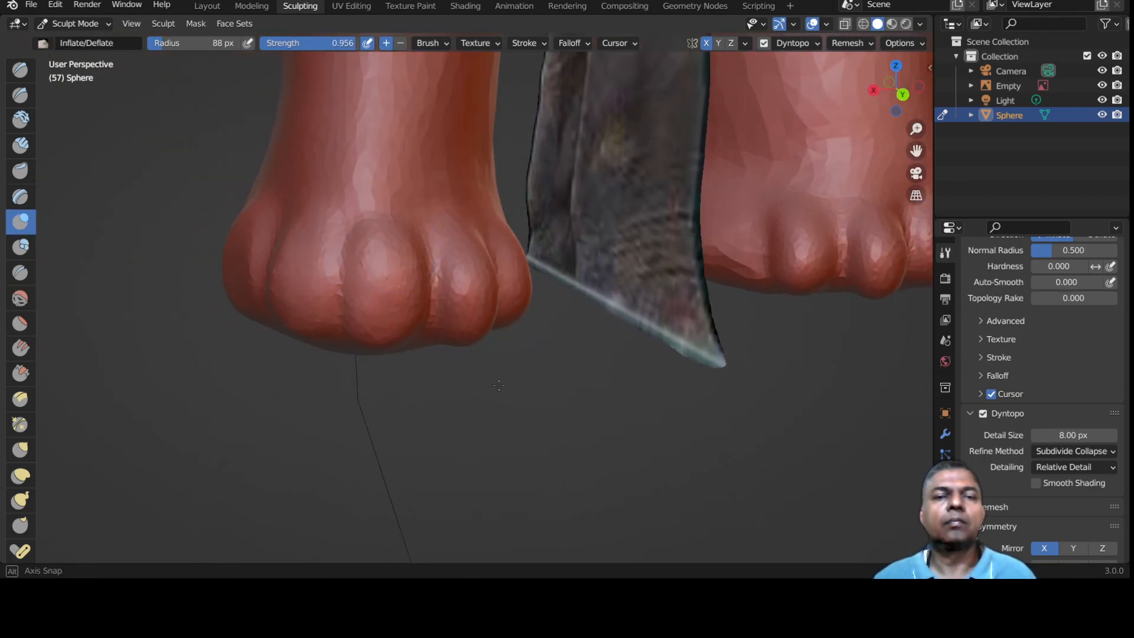
middle_drag(374, 284, 474, 349)
key(shift+s)
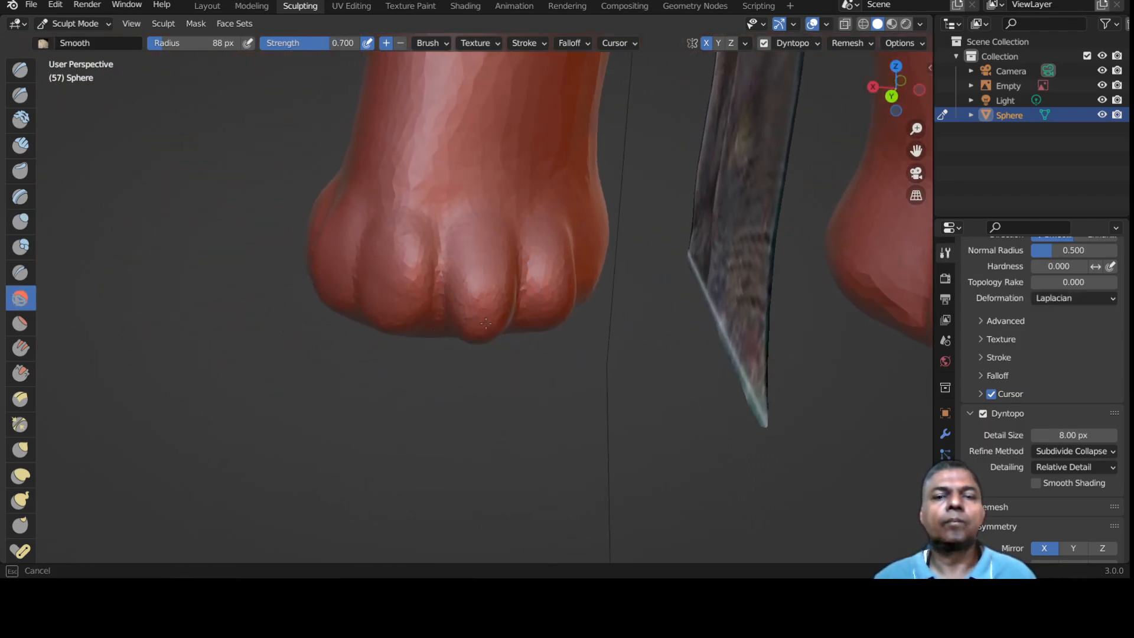
Refine the hind foot's toes from the front with short Inflate strokes, smoothing each one into the foot.
scroll(534, 286, down, 5)
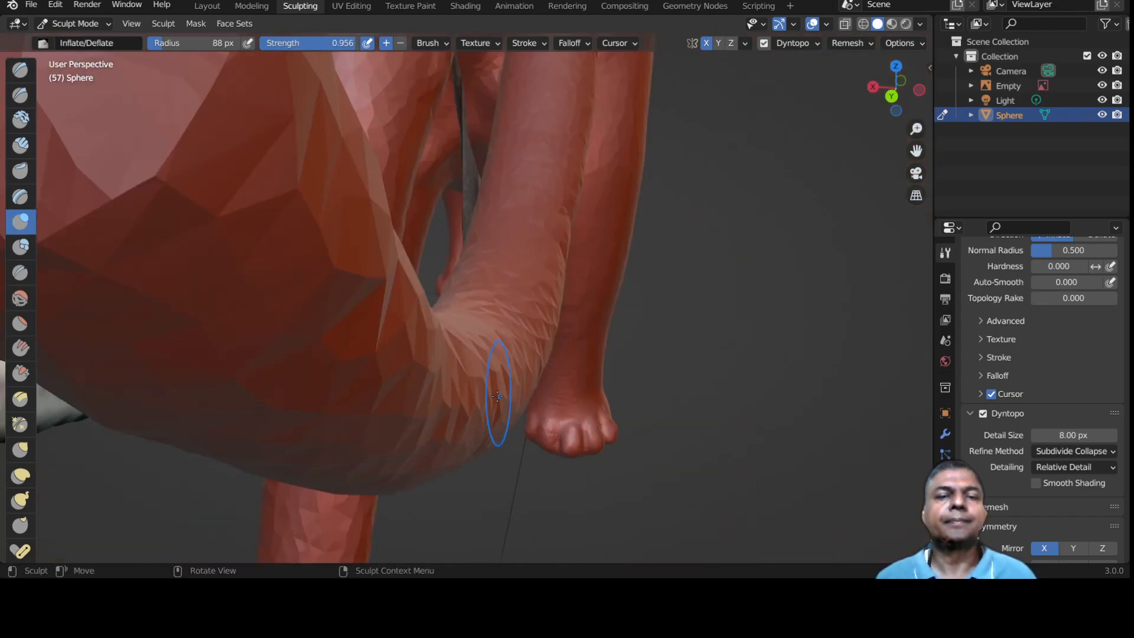
mouse_move(496, 390)
middle_down()
mouse_move(522, 342)
mouse_move(544, 405)
mouse_move(531, 324)
mouse_move(547, 357)
middle_up()
scroll(471, 363, up, 3)
scroll(544, 406, up, 2)
scroll(531, 323, up, 2)
mouse_move(542, 401)
shift+mouse_down()
mouse_move(528, 419)
mouse_move(536, 427)
shift+mouse_up()
mouse_move(640, 394)
mouse_down()
mouse_move(620, 469)
mouse_move(640, 418)
mouse_up()
mouse_move(640, 419)
shift+mouse_down()
mouse_move(635, 454)
mouse_move(641, 444)
shift+mouse_up()
drag(757, 398, 779, 443)
shift+drag(780, 443, 802, 480)
shift+drag(756, 399, 745, 438)
Add short Inflate strokes to the front feet's toes and smooth them into the surrounding surface.
scroll(746, 438, down, 8)
mouse_move(413, 390)
shift+middle_down()
mouse_move(616, 371)
mouse_move(600, 374)
shift+middle_up()
scroll(600, 375, up, 8)
mouse_move(638, 385)
mouse_down()
mouse_move(611, 443)
mouse_move(617, 387)
mouse_up()
shift+drag(618, 387, 630, 417)
middle_drag(671, 421, 608, 417)
mouse_move(127, 253)
mouse_down()
mouse_move(150, 285)
mouse_move(142, 221)
mouse_up()
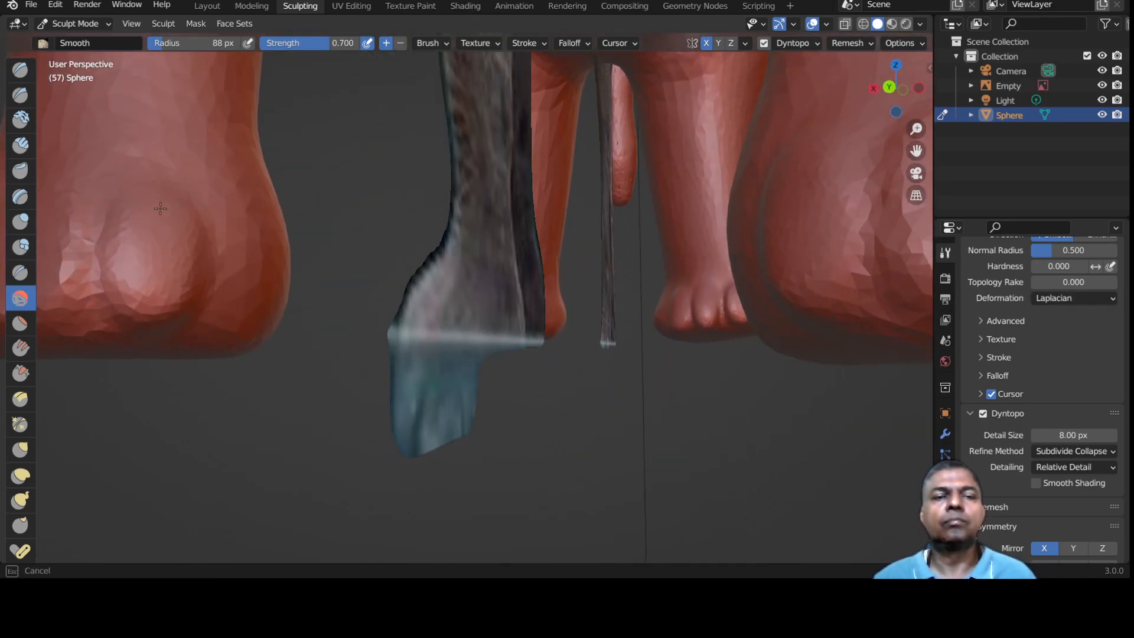
shift+drag(207, 266, 221, 287)
Bring the whole mammoth into view and save the project file.
scroll(240, 299, down, 12)
middle_drag(295, 322, 454, 370)
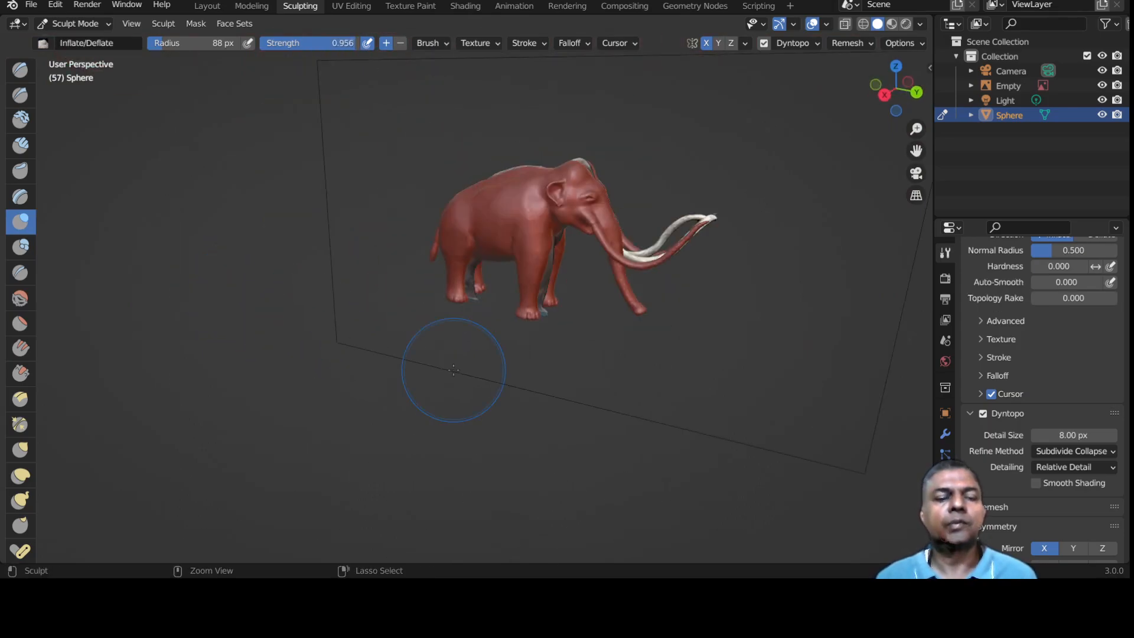
key(ctrl+s)
Inspect the mammoth from both sides and compare its wireframe with the reference image in the right orthographic view.
scroll(467, 334, up, 5)
mouse_move(544, 337)
middle_down()
mouse_move(506, 423)
mouse_move(541, 347)
mouse_move(597, 348)
mouse_move(276, 326)
mouse_move(474, 360)
middle_up()
scroll(442, 353, up, 1)
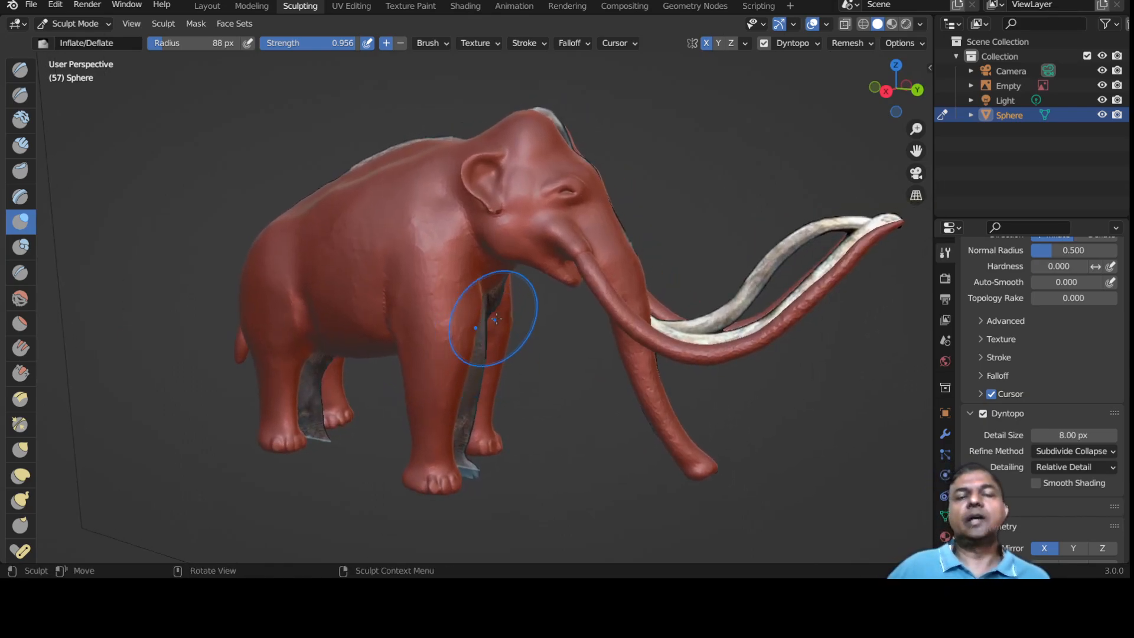
middle_drag(622, 326, 483, 332)
scroll(483, 331, up, 1)
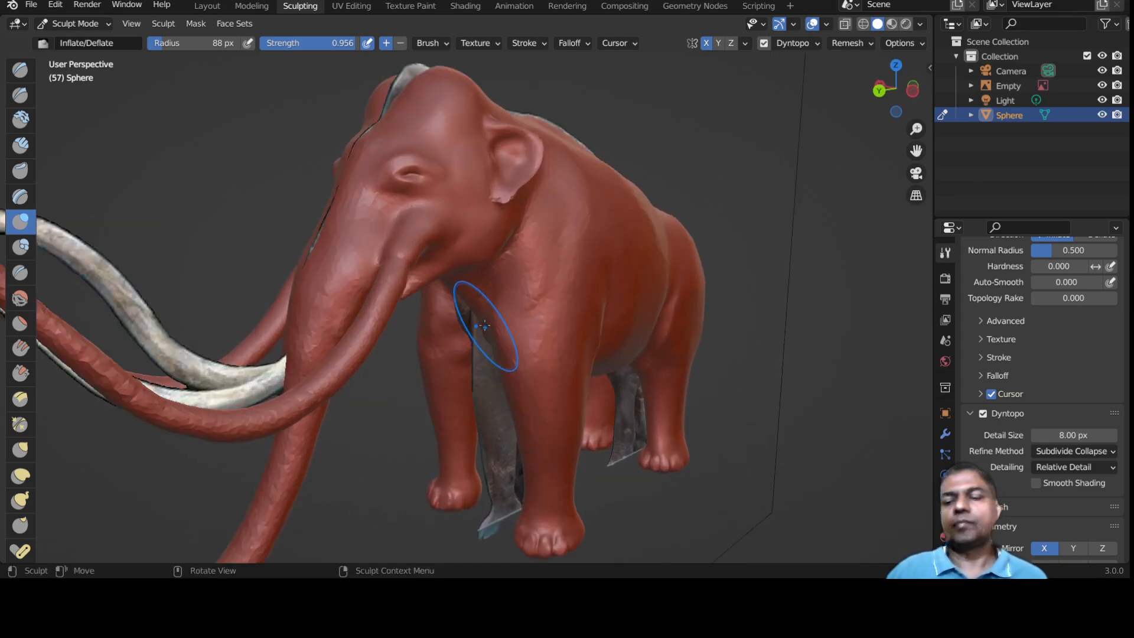
key(KP_3)
key(z)
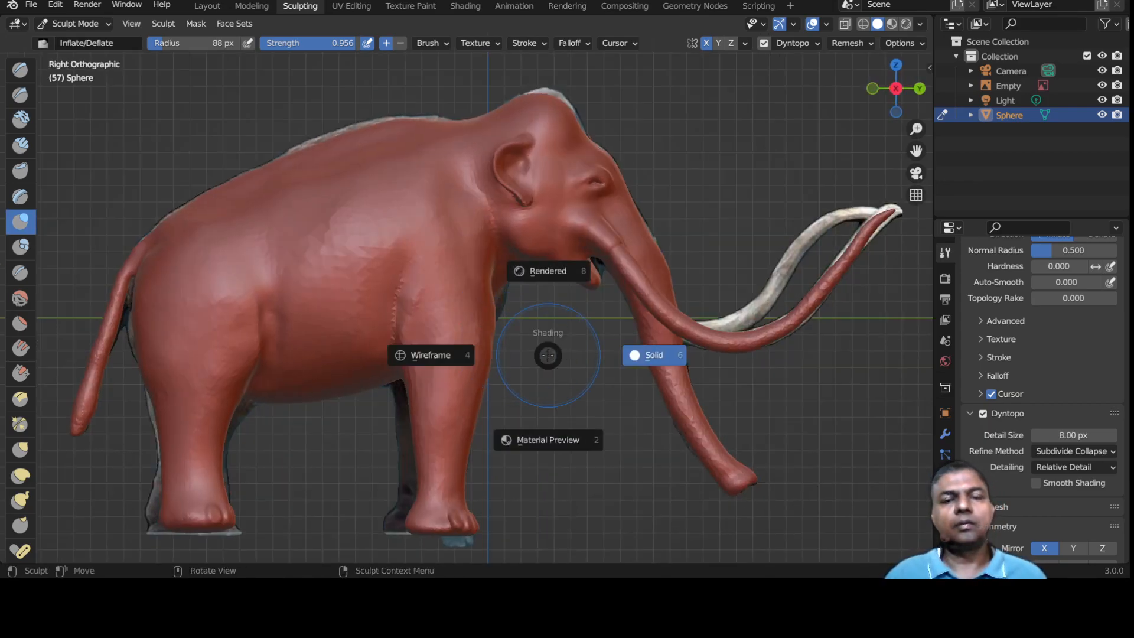
click(446, 355)
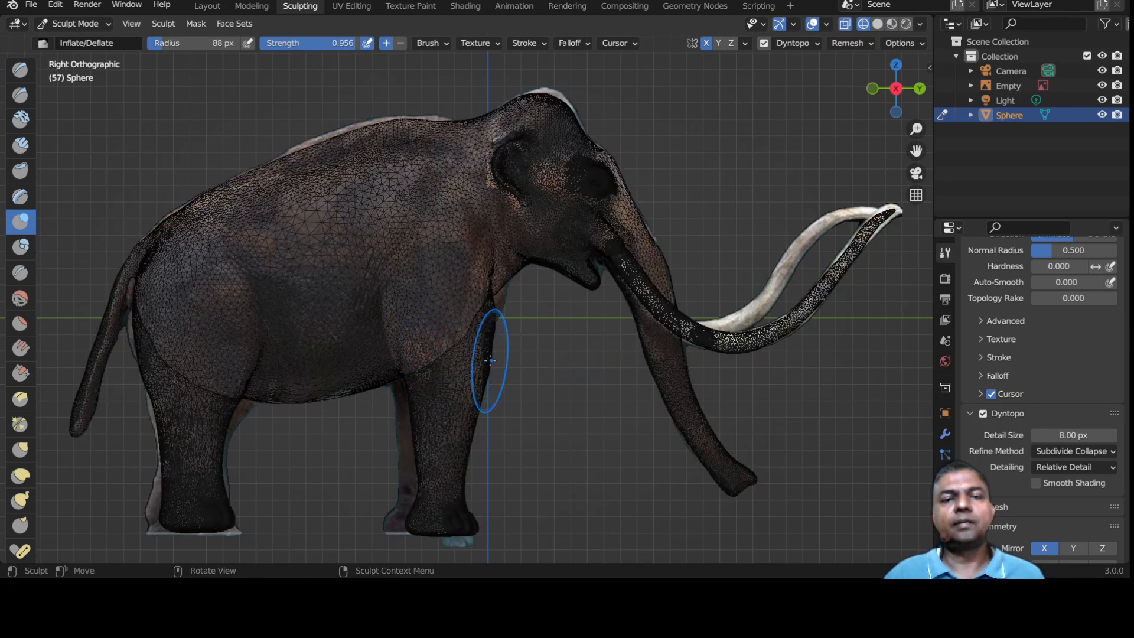
scroll(484, 357, up, 2)
scroll(488, 359, down, 4)
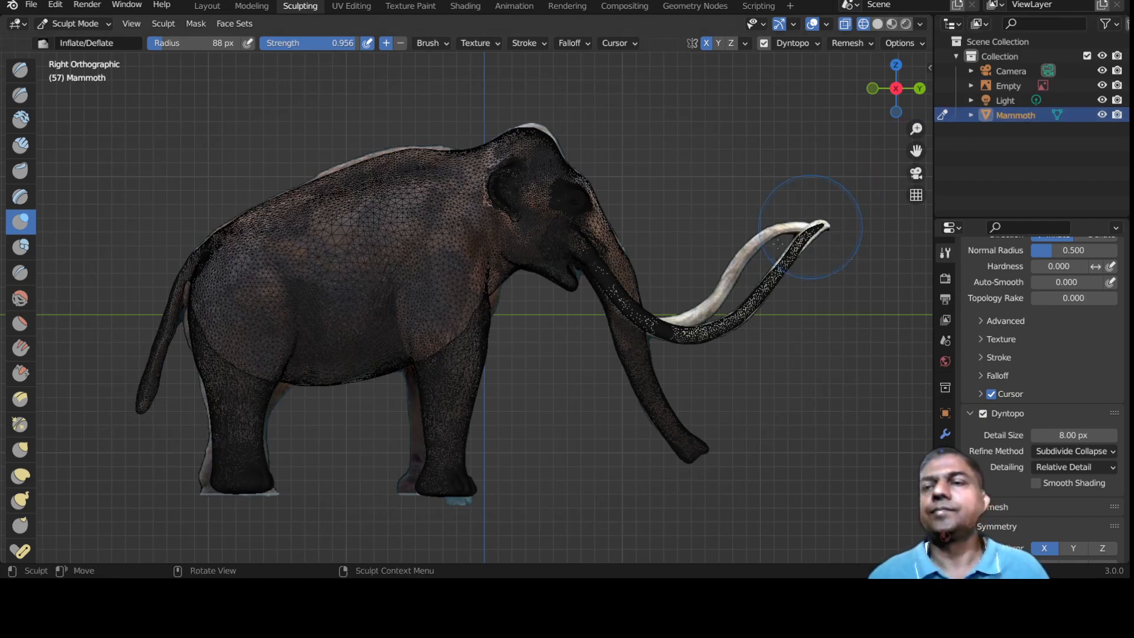
Save the file mammoth.blend with the sculpted object named Mammoth.
key(ctrl+s)
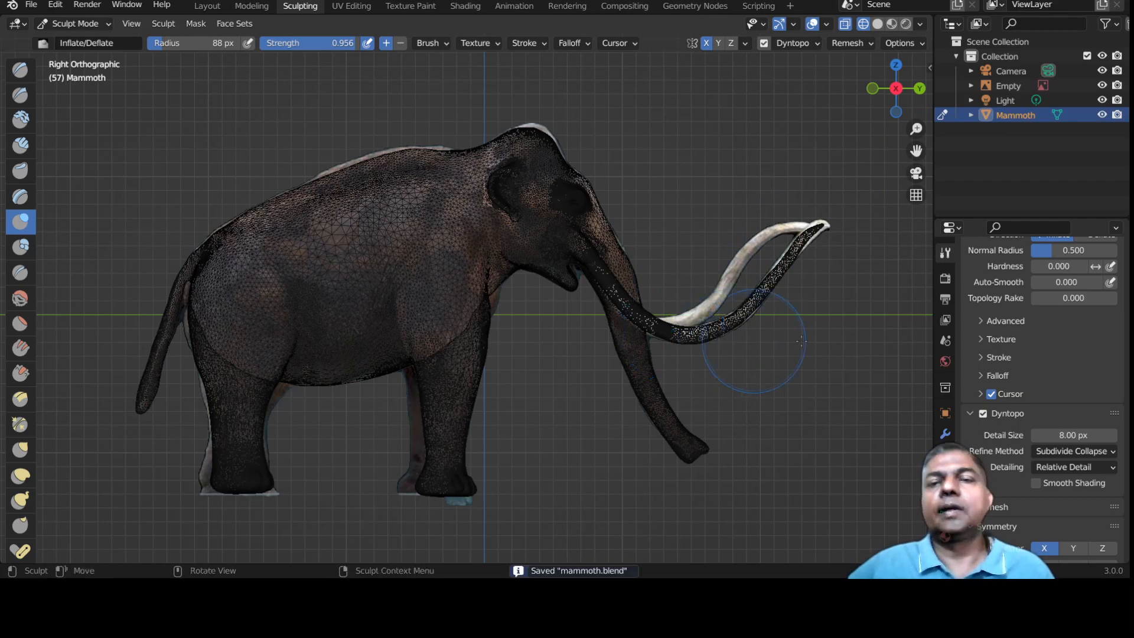
Hide the Mammoth mesh, study the body and legs in the reference image, and show the mesh again.
click(1102, 115)
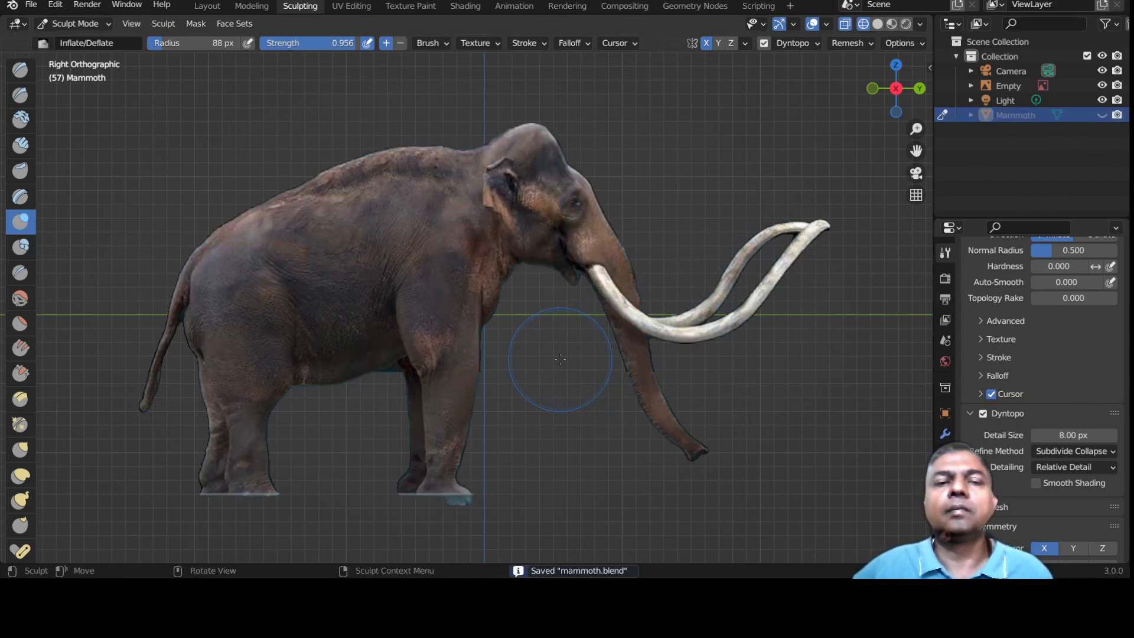
scroll(560, 360, up, 3)
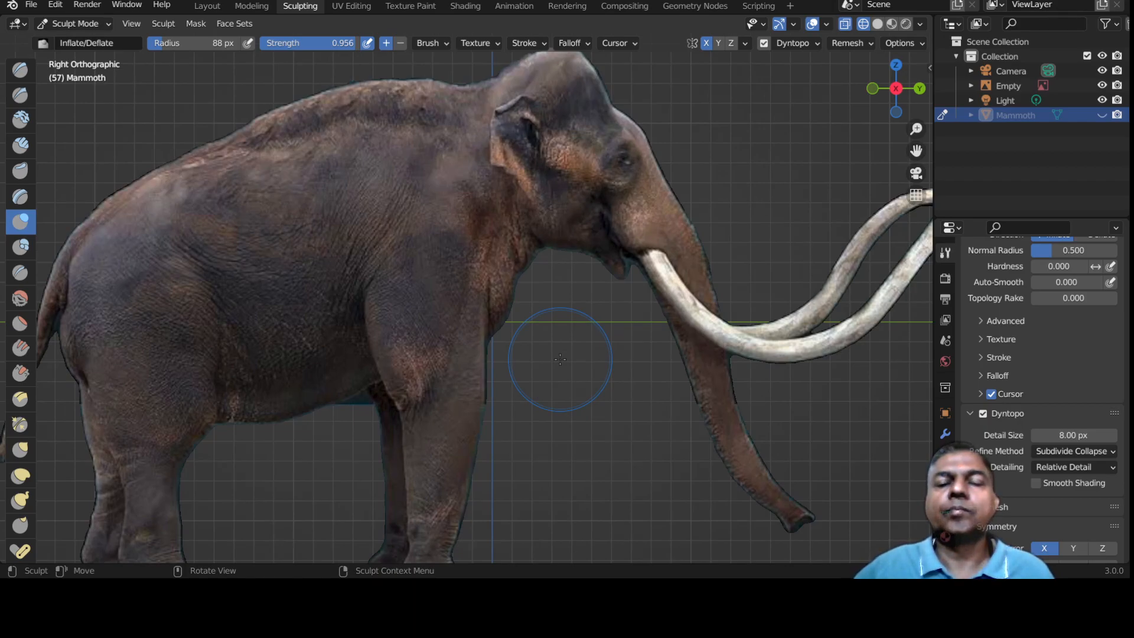
scroll(560, 360, down, 1)
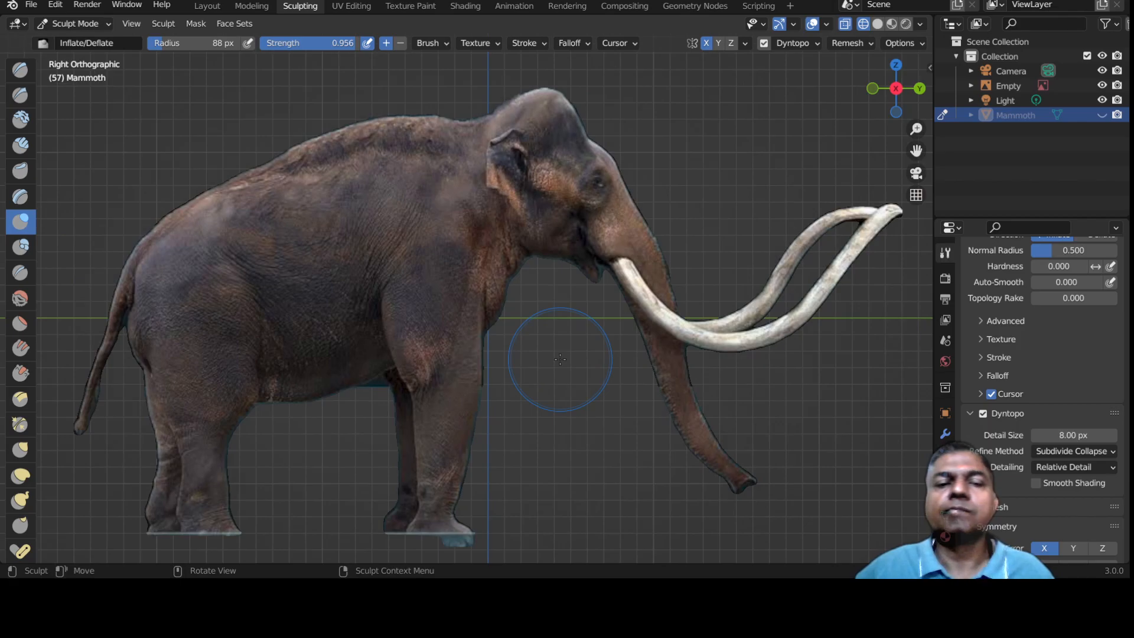
shift+middle_drag(560, 381, 626, 353)
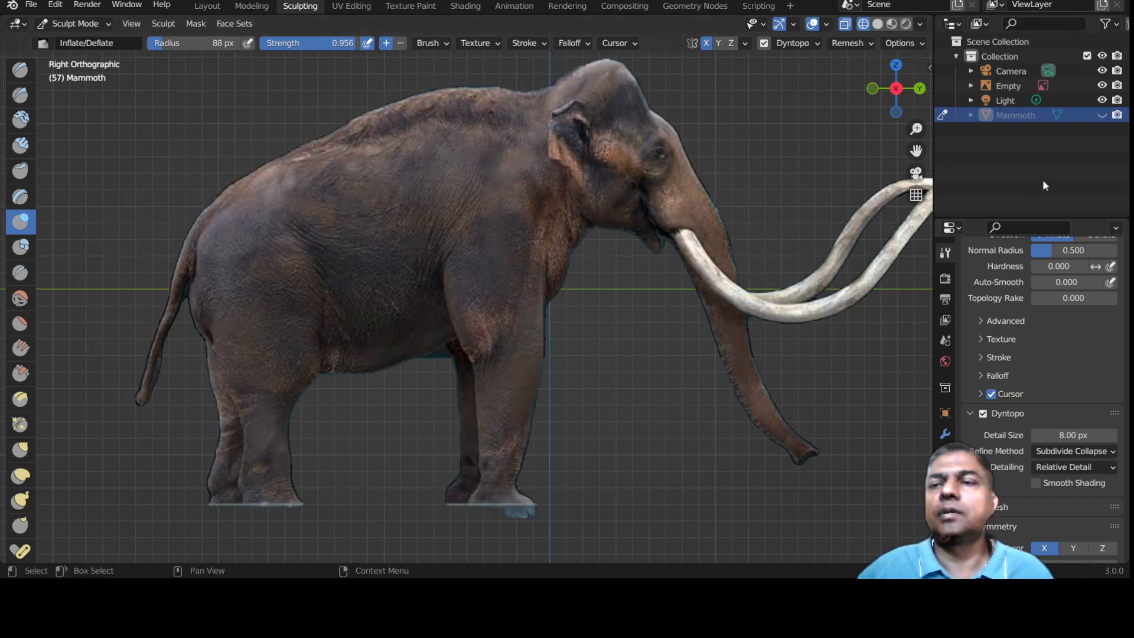
click(1103, 115)
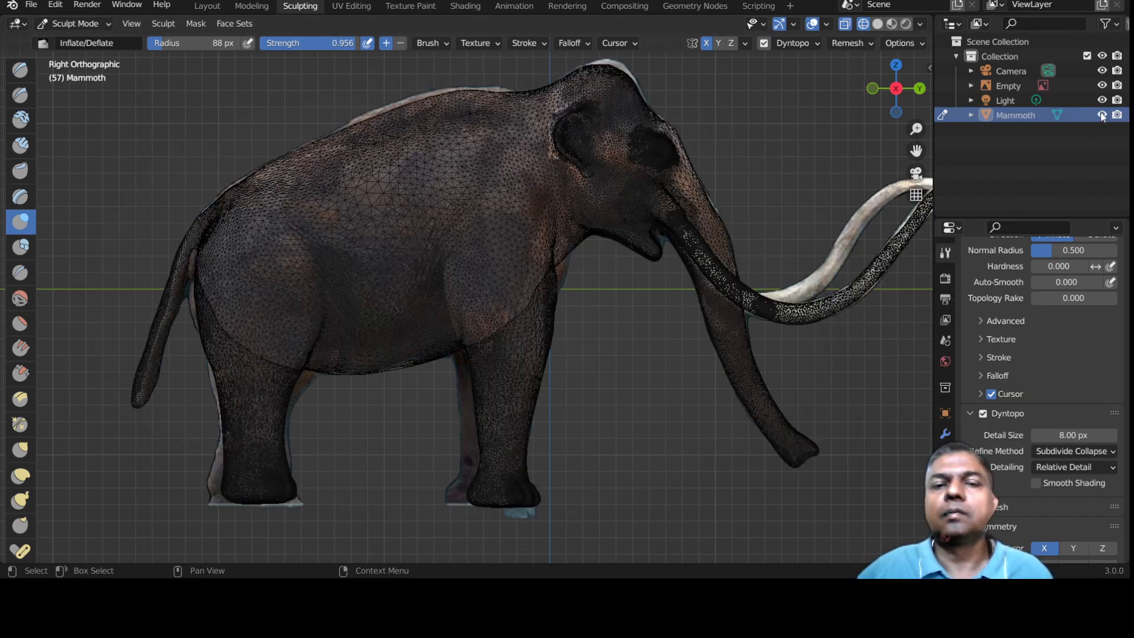
Return the viewport to solid shading and inflate the upper front leg where it joins the belly.
key(z)
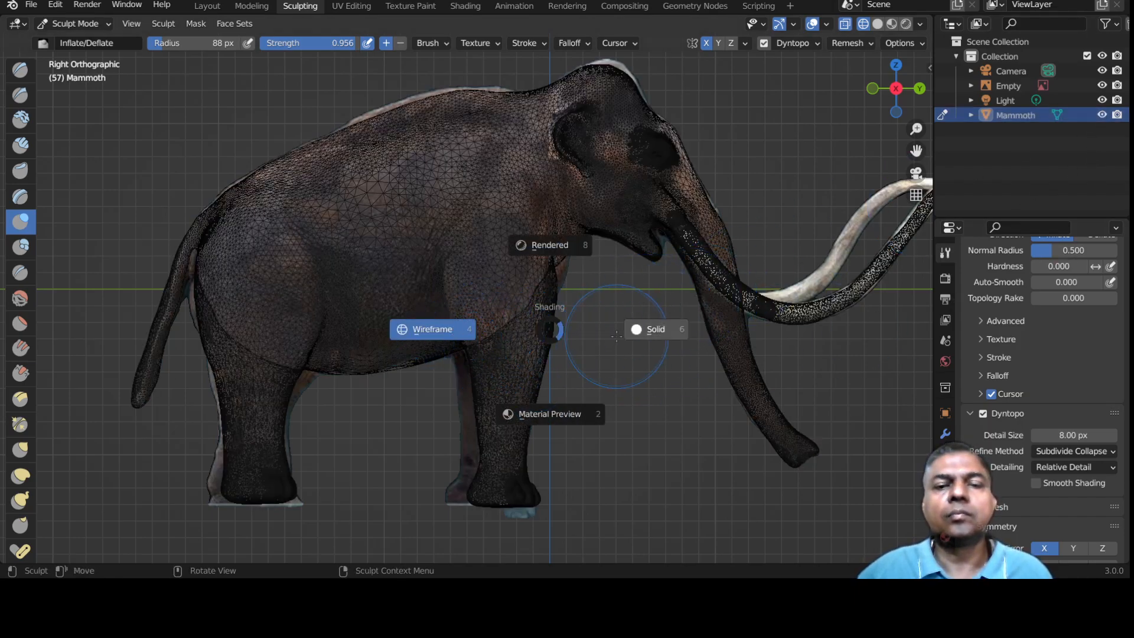
click(656, 330)
middle_drag(454, 389, 498, 381)
scroll(498, 381, up, 4)
mouse_move(505, 386)
mouse_down()
mouse_move(509, 416)
mouse_move(532, 358)
mouse_up()
drag(523, 479, 522, 473)
scroll(524, 426, down, 5)
middle_drag(524, 426, 481, 428)
scroll(482, 428, up, 5)
drag(487, 403, 486, 396)
middle_drag(474, 402, 557, 382)
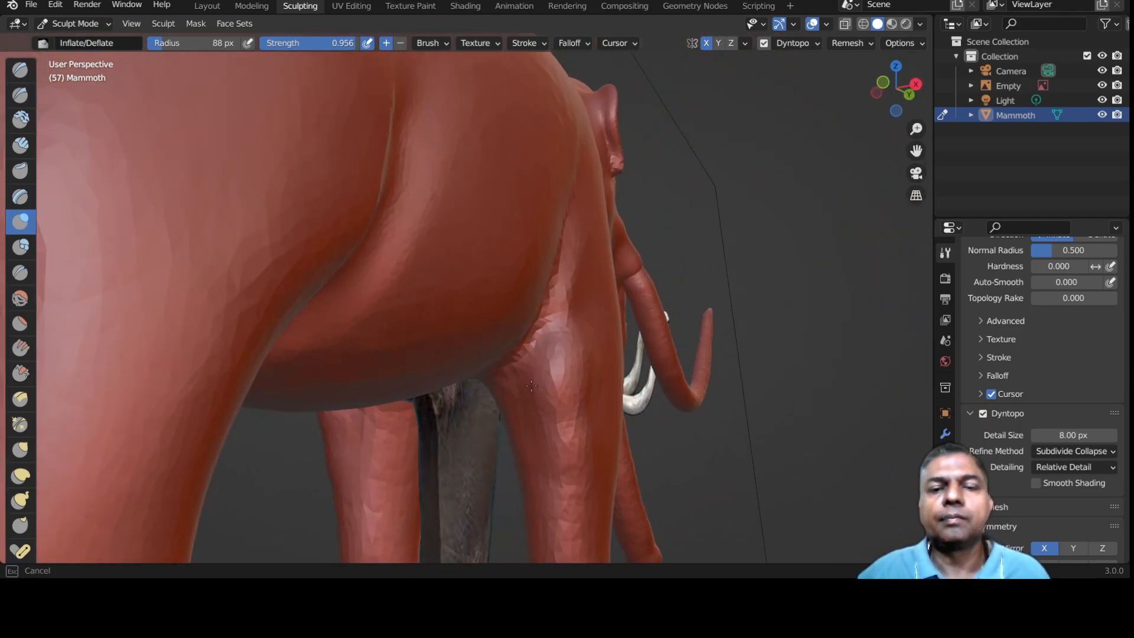
mouse_move(539, 395)
mouse_down()
mouse_move(557, 372)
mouse_move(556, 415)
mouse_up()
Inflate the mammoth's earlobe and the lower rear edge of the ear.
mouse_move(555, 415)
middle_down()
mouse_move(504, 379)
mouse_move(517, 402)
mouse_move(506, 417)
mouse_move(250, 421)
mouse_move(540, 347)
middle_up()
scroll(523, 356, down, 8)
scroll(514, 362, up, 10)
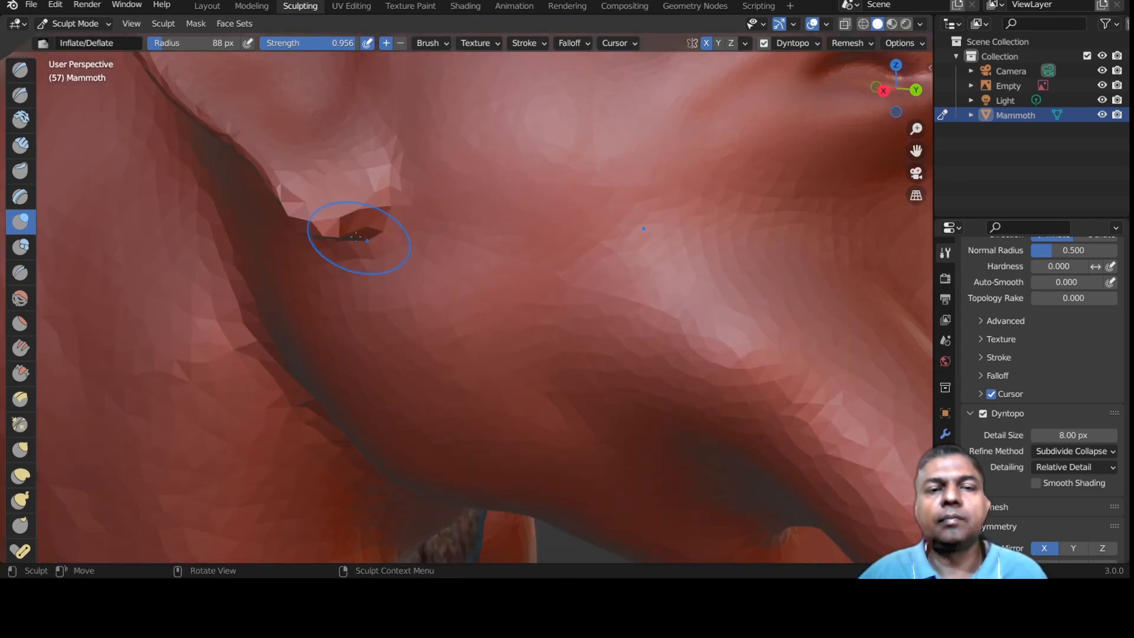
mouse_move(356, 238)
mouse_down()
mouse_move(305, 195)
mouse_move(369, 229)
mouse_move(339, 218)
mouse_up()
drag(275, 162, 236, 118)
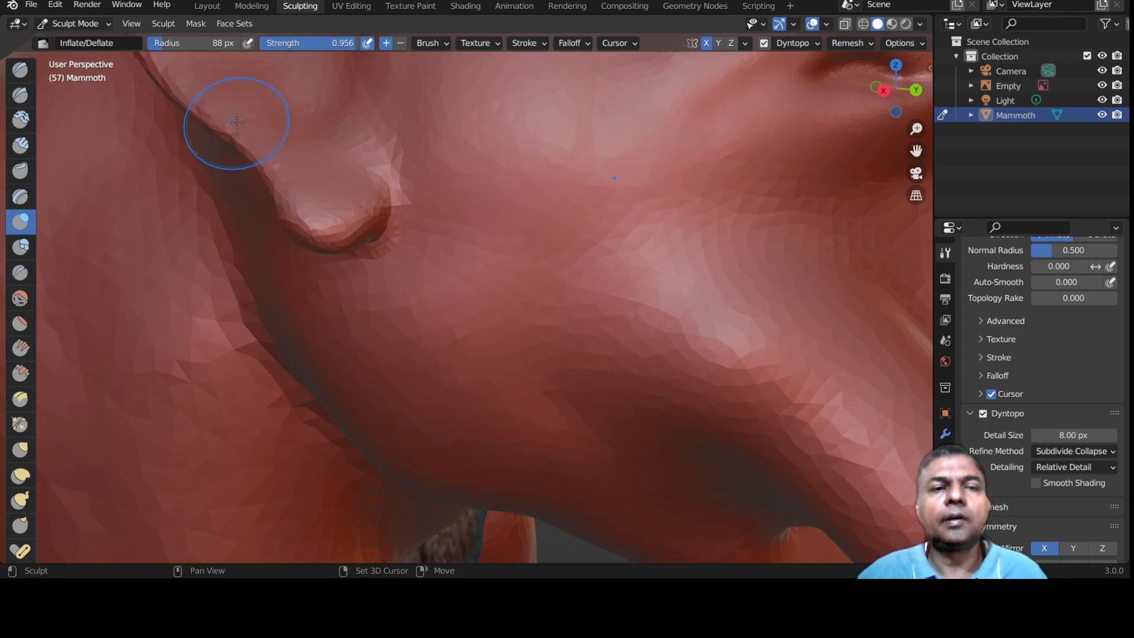
Inflate the upper rim of the ear and continue down its rear edge.
scroll(303, 190, down, 5)
scroll(362, 279, up, 5)
scroll(357, 258, down, 5)
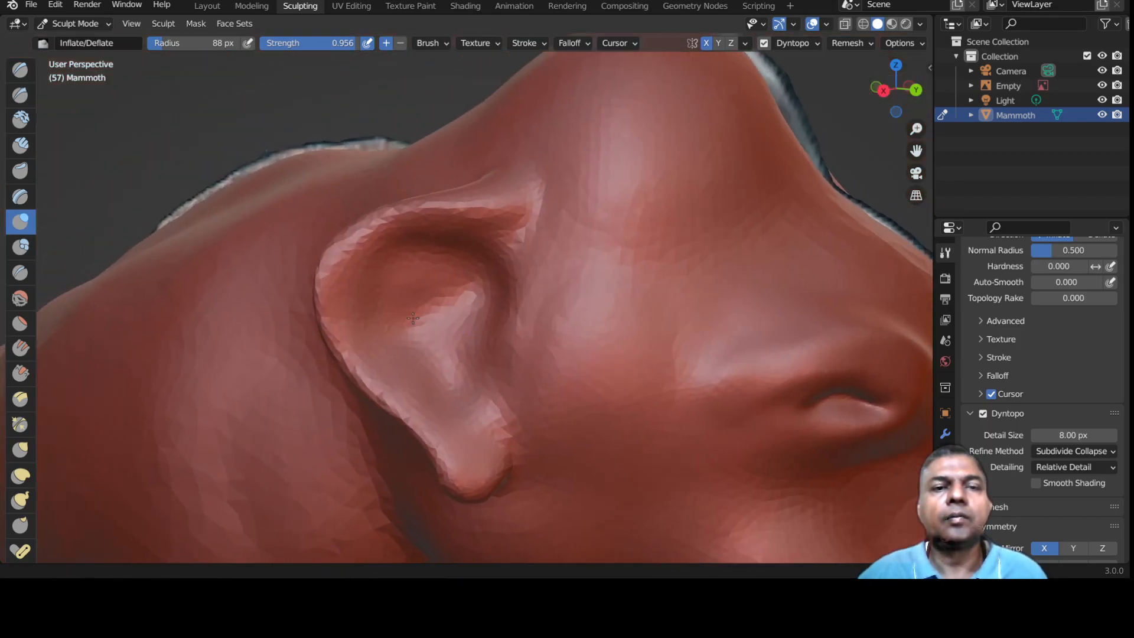
scroll(476, 228, up, 6)
shift+middle_drag(519, 226, 550, 278)
mouse_move(584, 187)
mouse_down()
mouse_move(512, 163)
mouse_move(355, 176)
mouse_move(180, 277)
mouse_move(161, 328)
mouse_move(230, 237)
mouse_move(331, 177)
mouse_move(589, 123)
mouse_move(552, 152)
mouse_up()
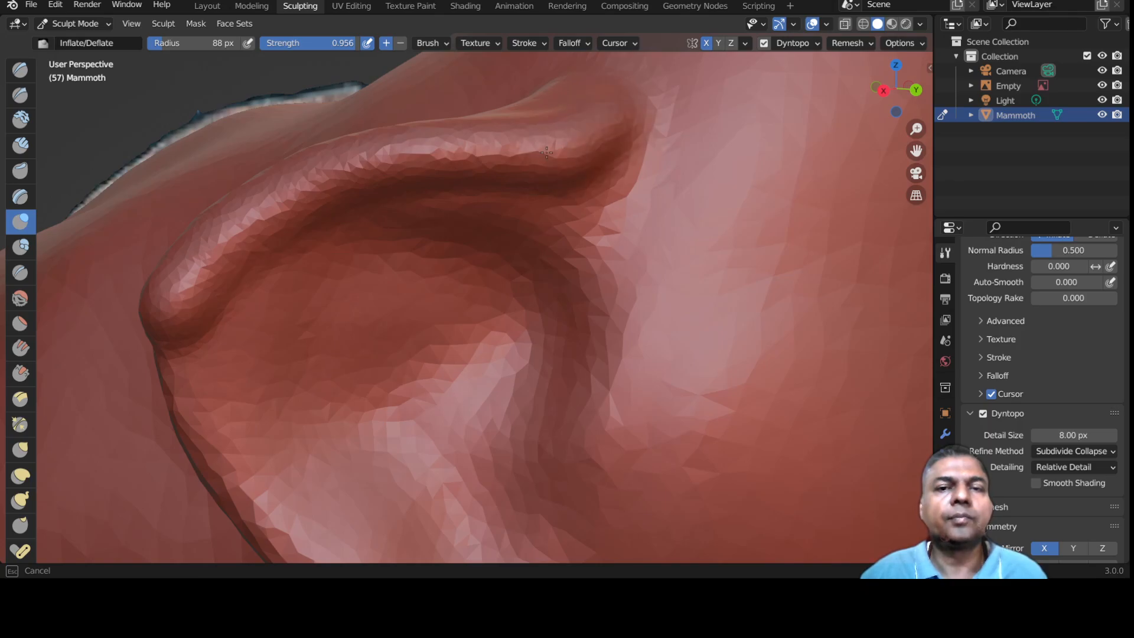
mouse_move(423, 154)
mouse_down()
mouse_move(251, 213)
mouse_move(177, 298)
mouse_move(185, 392)
mouse_move(223, 456)
mouse_move(279, 511)
mouse_move(290, 497)
mouse_up()
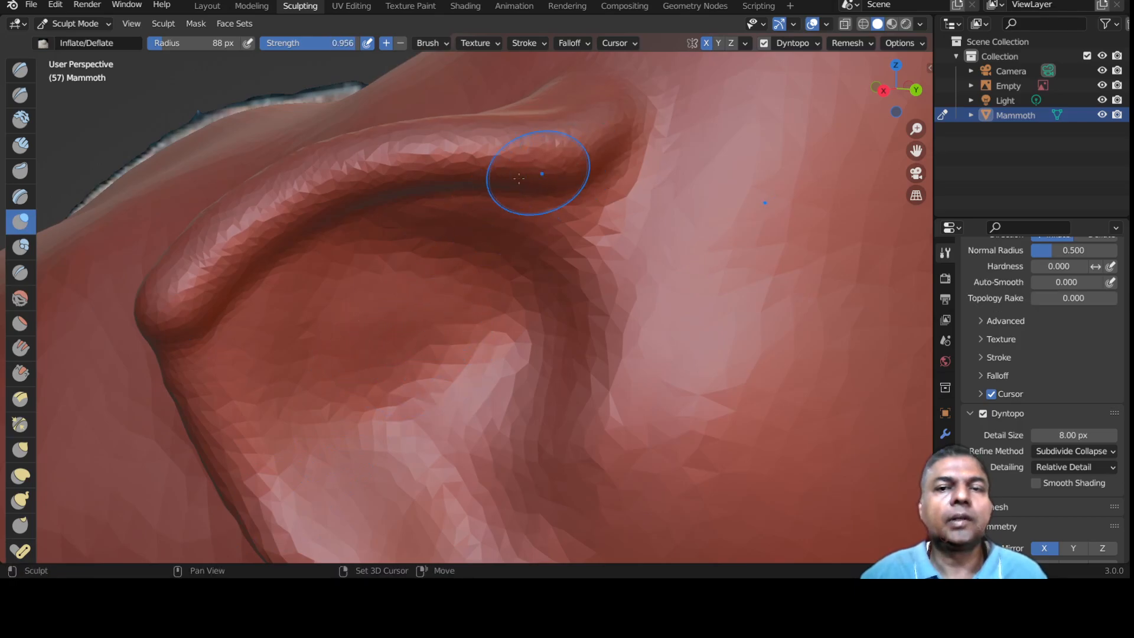
Smooth the fold beneath the ear's upper rim and the bend into its rear edge.
shift+drag(443, 189, 359, 201)
shift+drag(290, 237, 224, 288)
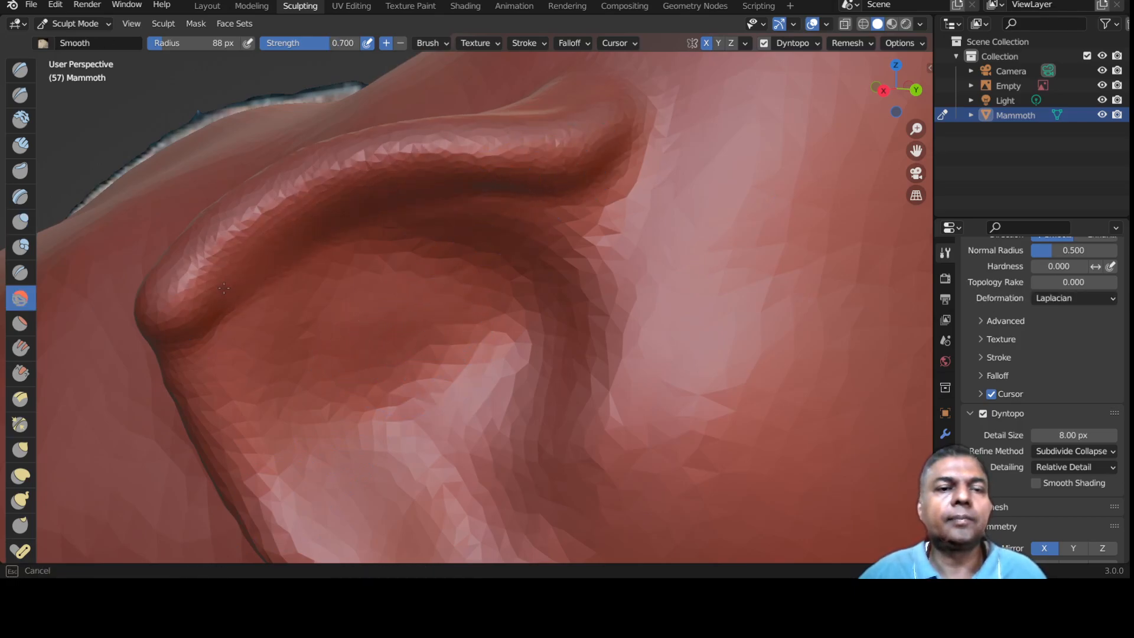
shift+drag(200, 355, 207, 355)
Deepen the front of the ear's inner hollow with an inverted Inflate stroke, and smooth the ear's lower rear edge and lobe.
scroll(259, 359, down, 7)
shift+middle_drag(397, 360, 351, 267)
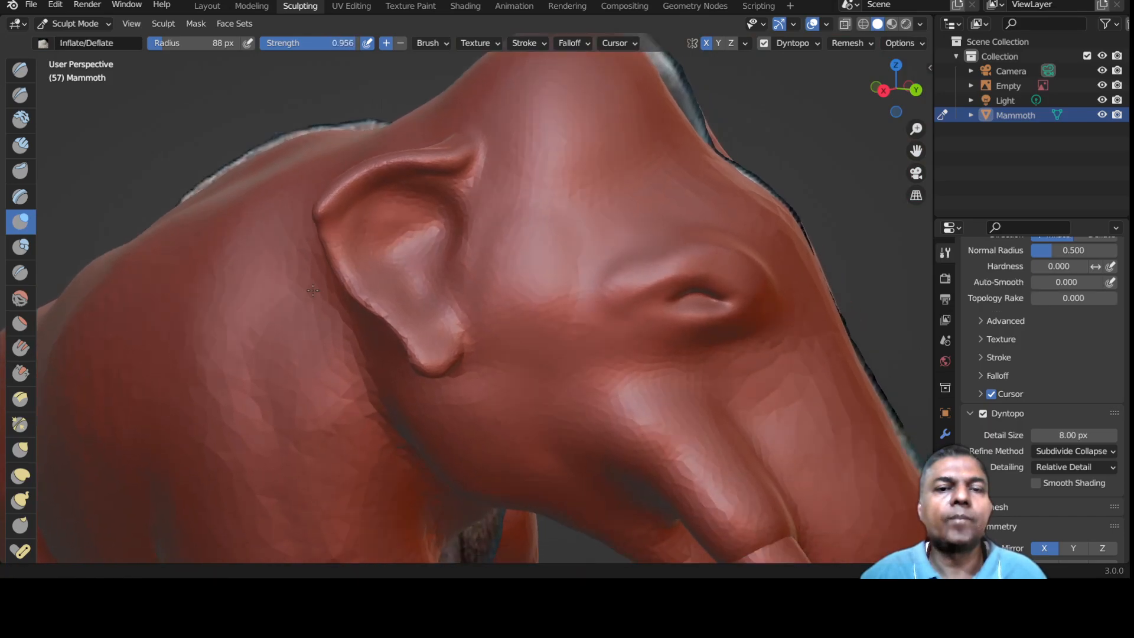
scroll(401, 231, up, 2)
scroll(424, 207, up, 2)
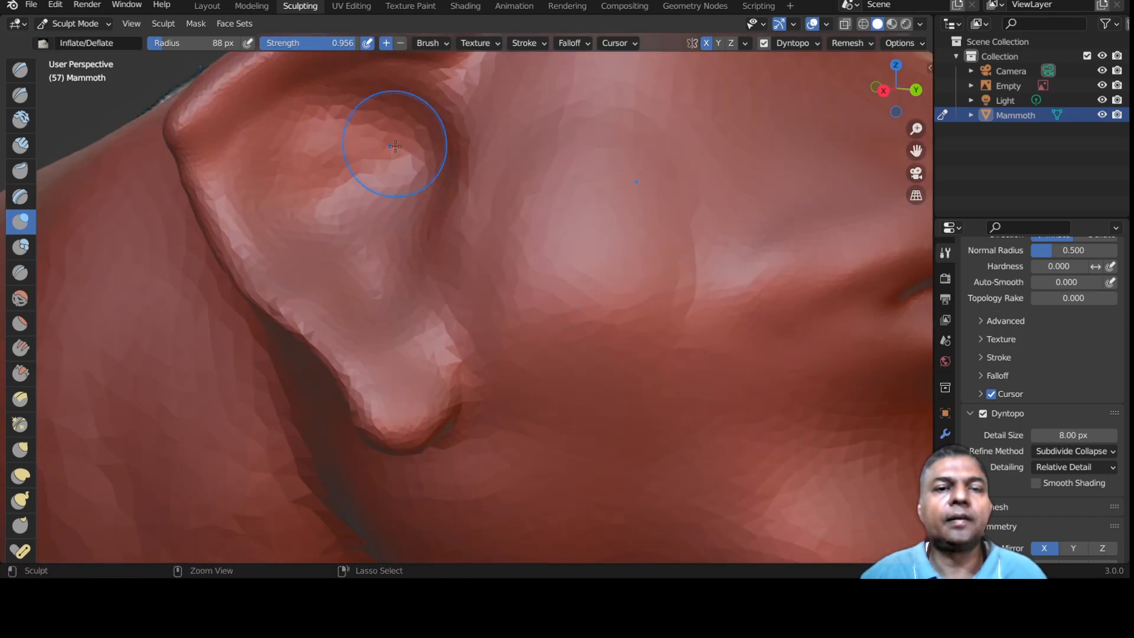
ctrl+drag(392, 144, 403, 209)
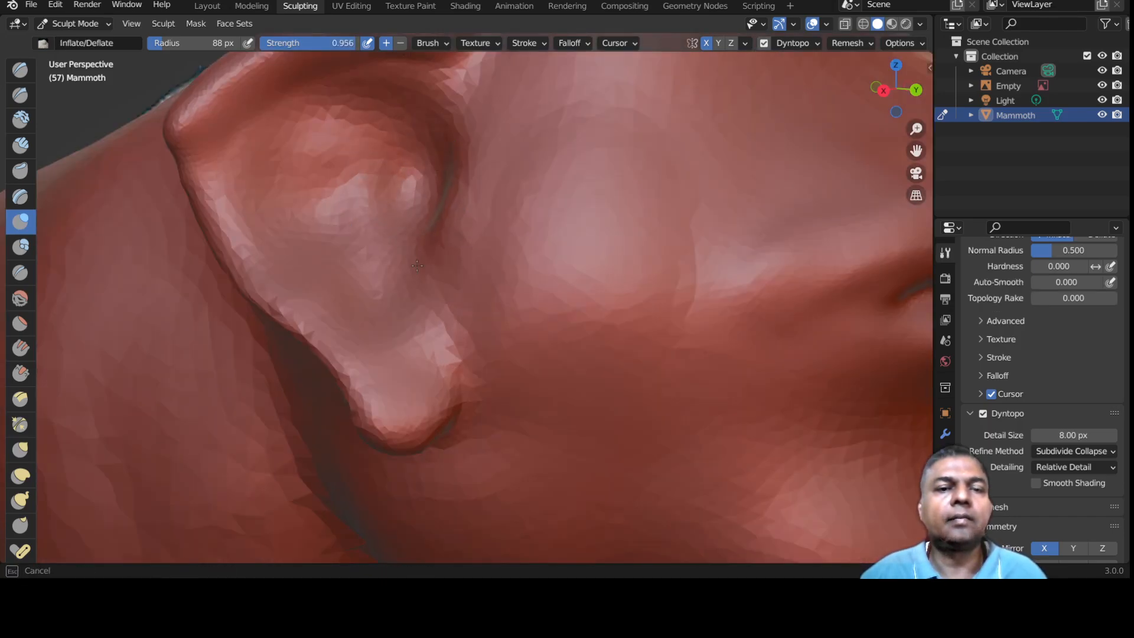
shift+drag(303, 328, 414, 426)
drag(414, 427, 414, 433)
mouse_move(377, 390)
shift+mouse_down()
mouse_move(358, 396)
mouse_move(349, 372)
mouse_move(372, 406)
mouse_move(432, 401)
shift+mouse_up()
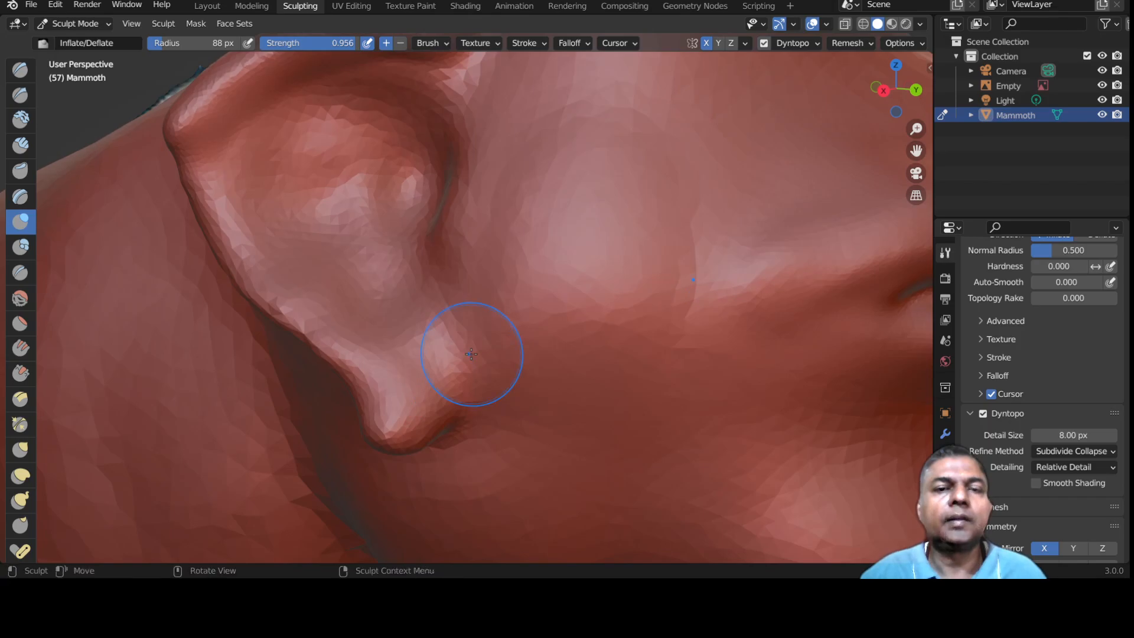
Hide the reference image Empty with the whole mammoth in view and save mammoth.blend.
scroll(469, 354, down, 5)
scroll(471, 354, down, 3)
mouse_move(471, 354)
middle_down()
mouse_move(380, 363)
mouse_move(561, 348)
mouse_move(591, 331)
middle_up()
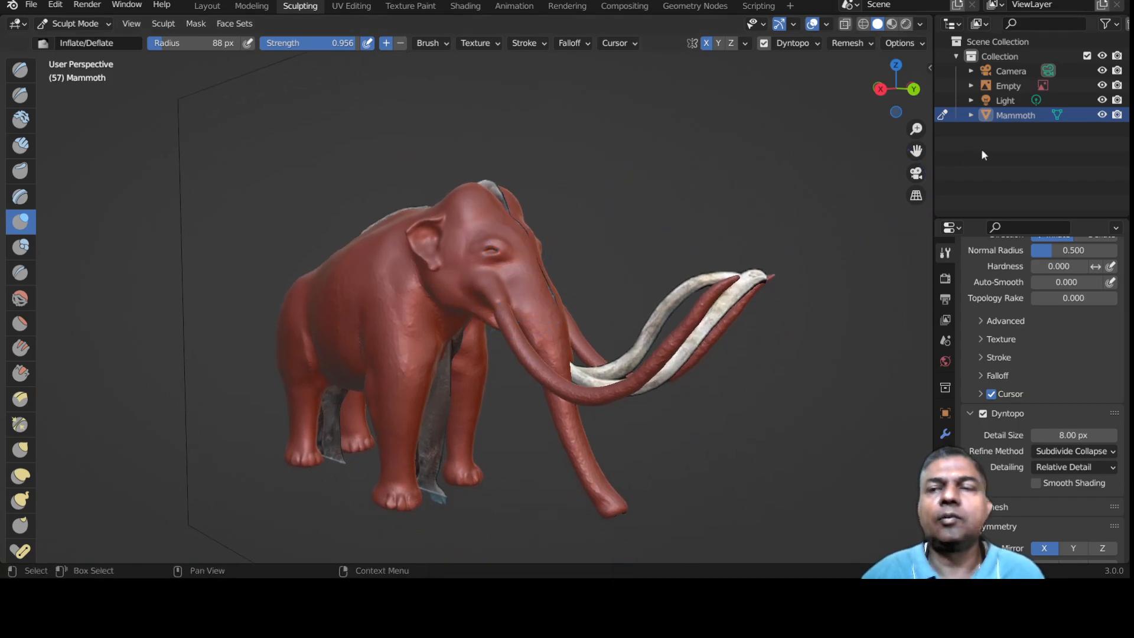
click(1101, 85)
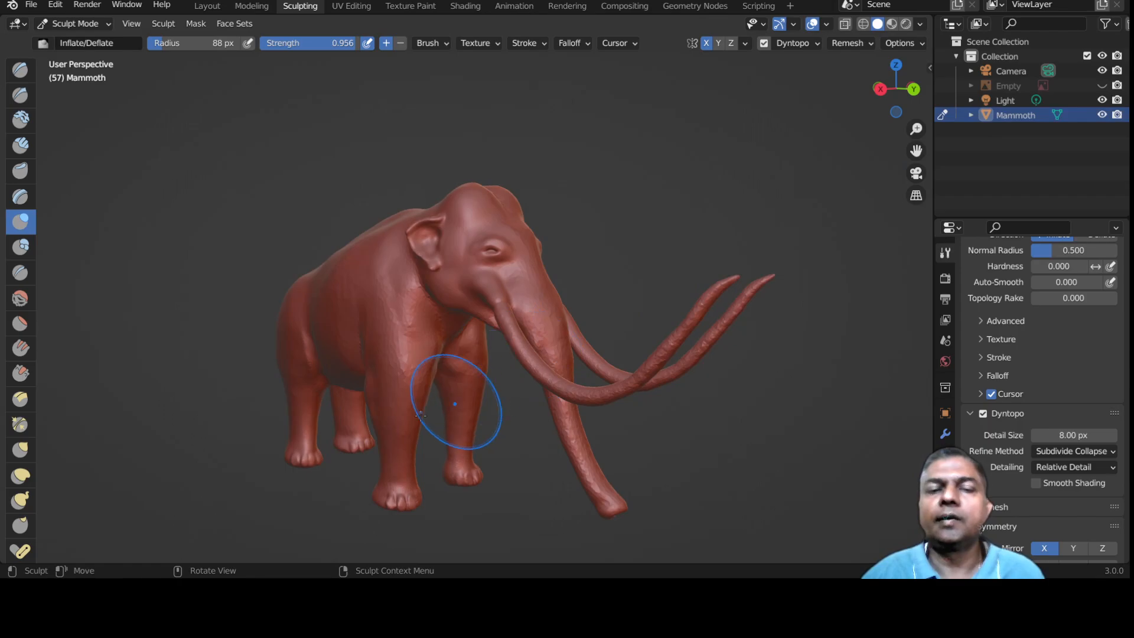
middle_drag(456, 406, 426, 383)
key(ctrl+s)
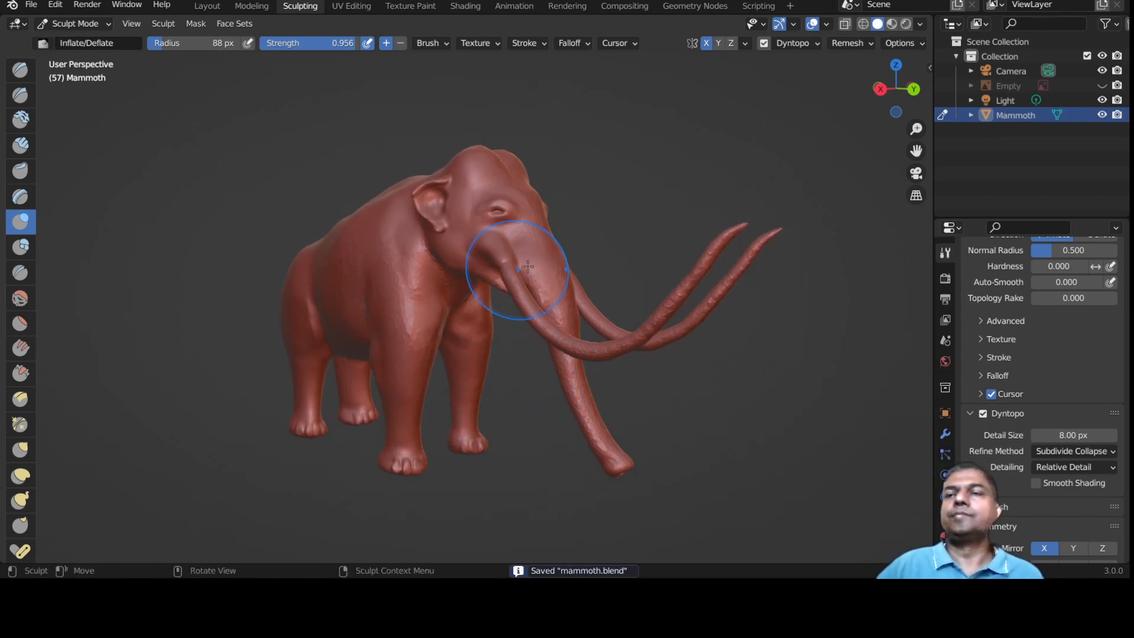
Switch the mammoth to Object Mode and apply Shade Smooth.
click(89, 25)
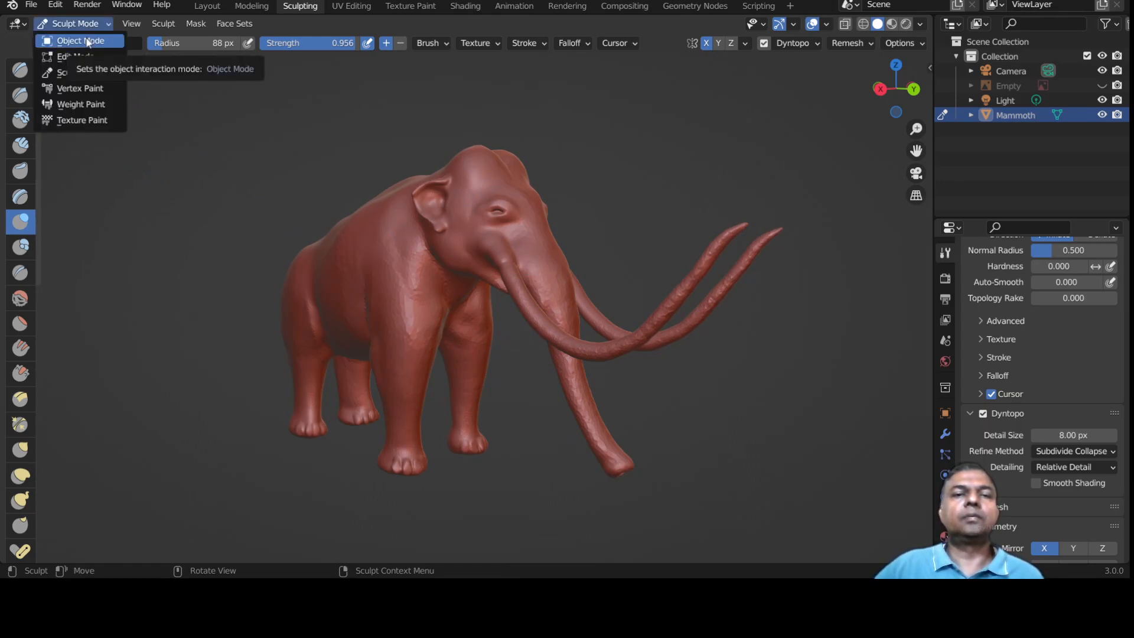
click(88, 42)
click(412, 263)
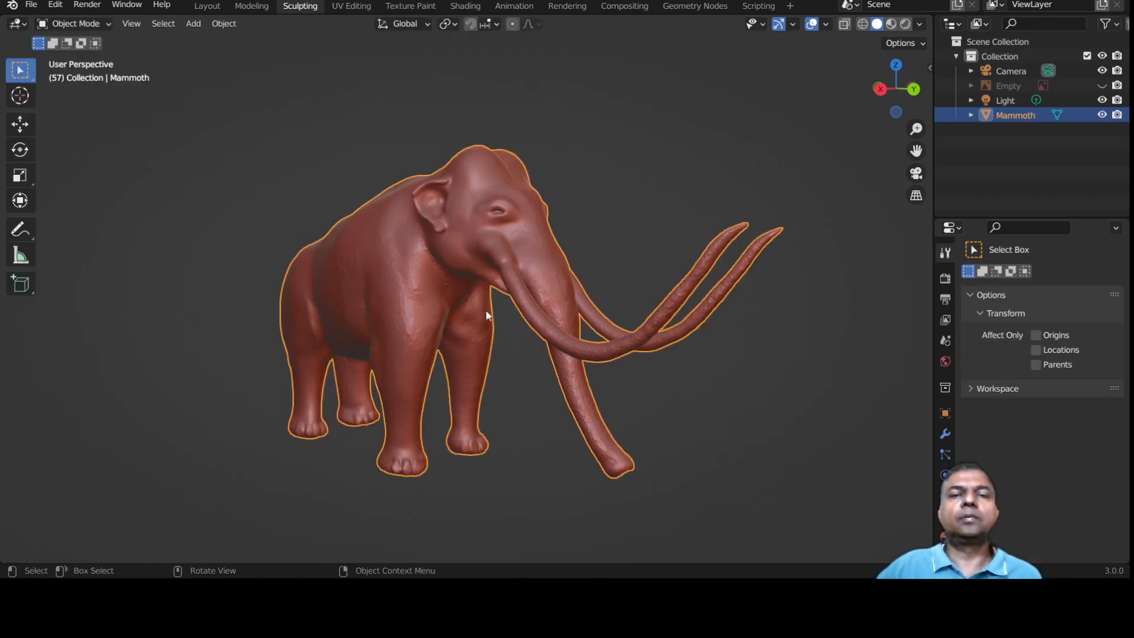
right_click(512, 267)
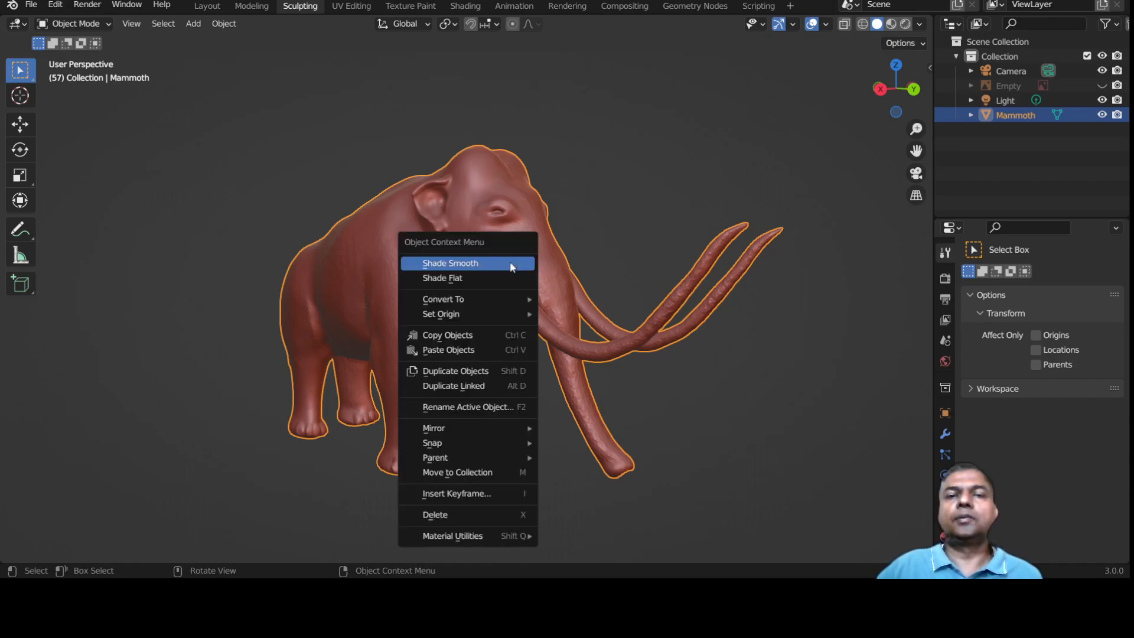
click(512, 267)
Deselect the mammoth and inspect its smooth-shaded surface from both sides.
middle_drag(538, 282, 430, 353)
scroll(438, 349, up, 3)
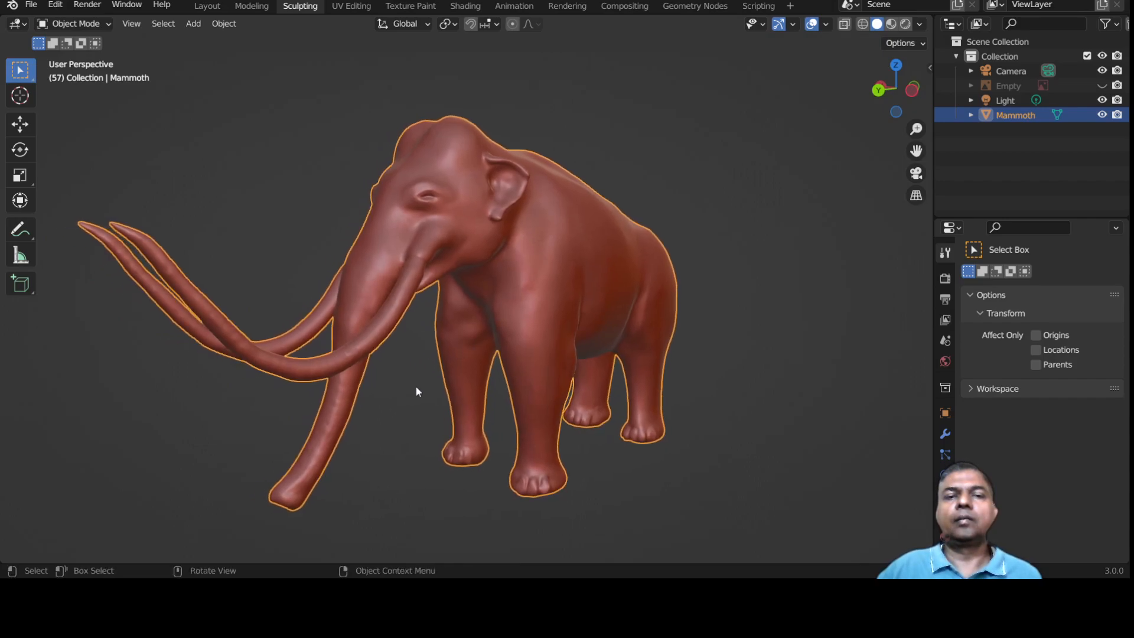
click(416, 387)
middle_drag(400, 418, 676, 418)
scroll(516, 382, down, 2)
middle_drag(516, 383, 679, 329)
scroll(484, 324, up, 2)
middle_drag(484, 325, 342, 319)
scroll(342, 317, up, 3)
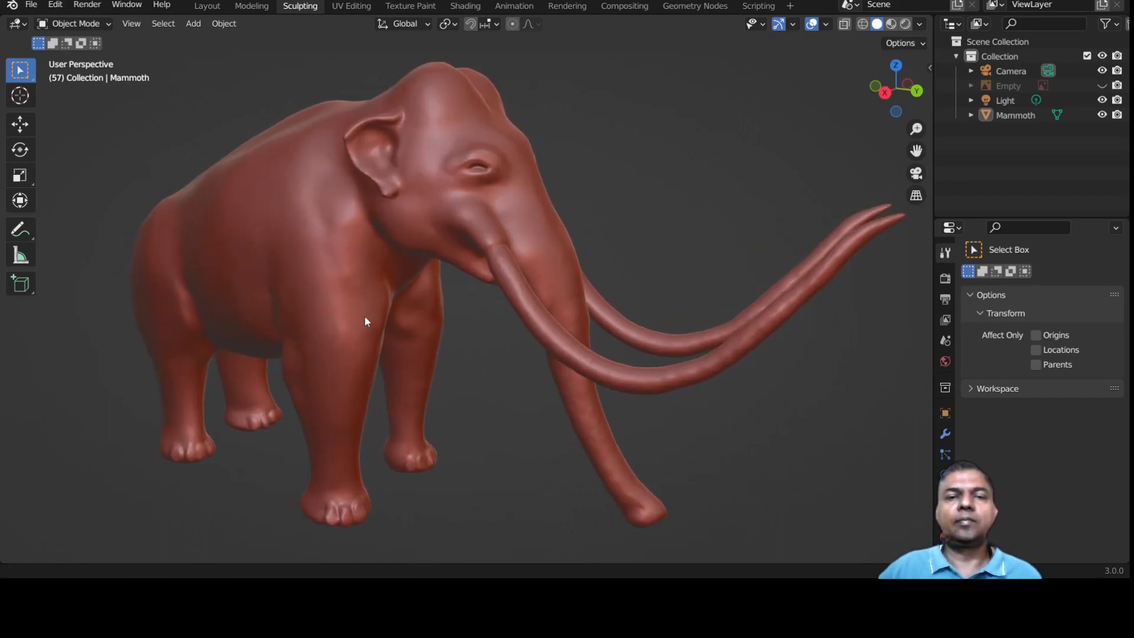
Try other viewport shading modes, return to solid shading, and preview the mammoth with the beige MatCap.
click(891, 25)
click(919, 24)
click(917, 26)
click(877, 25)
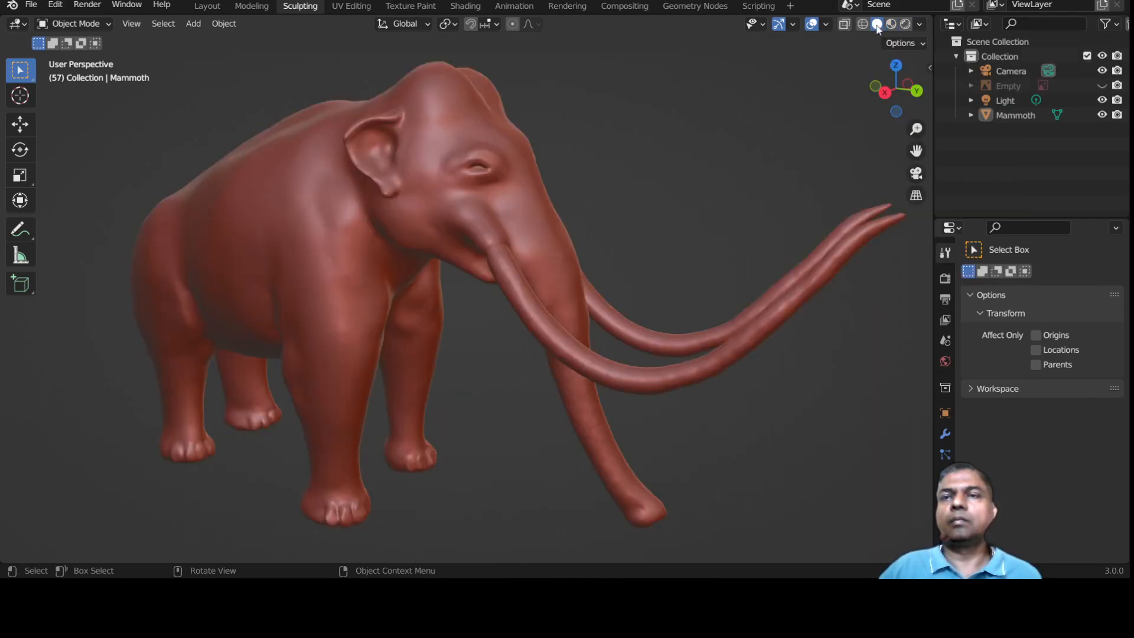
click(921, 25)
click(901, 134)
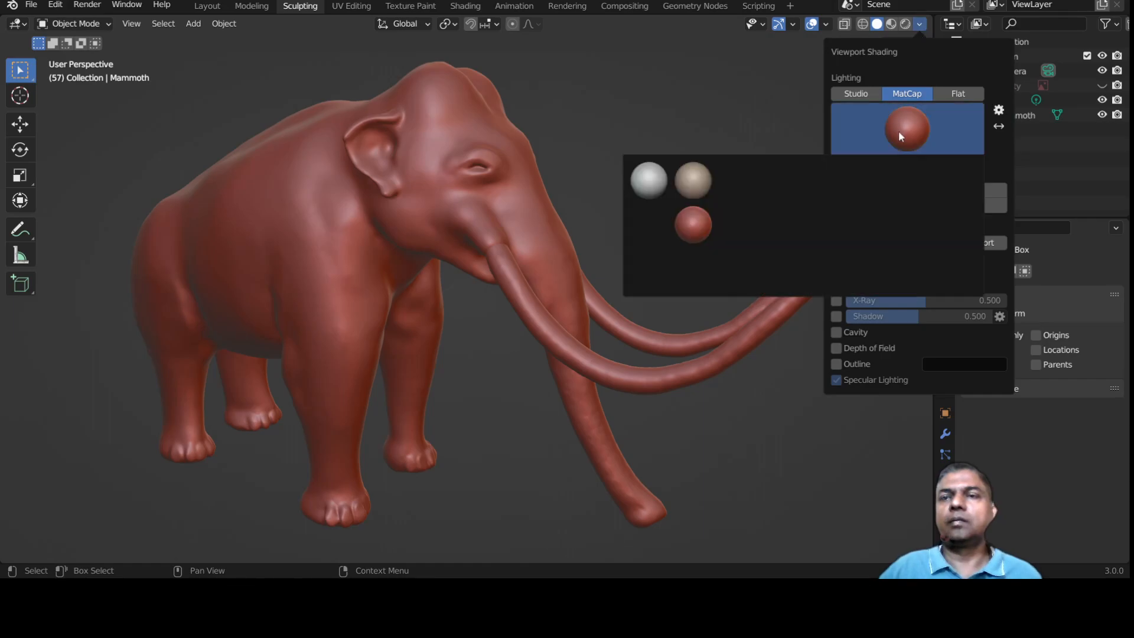
click(691, 179)
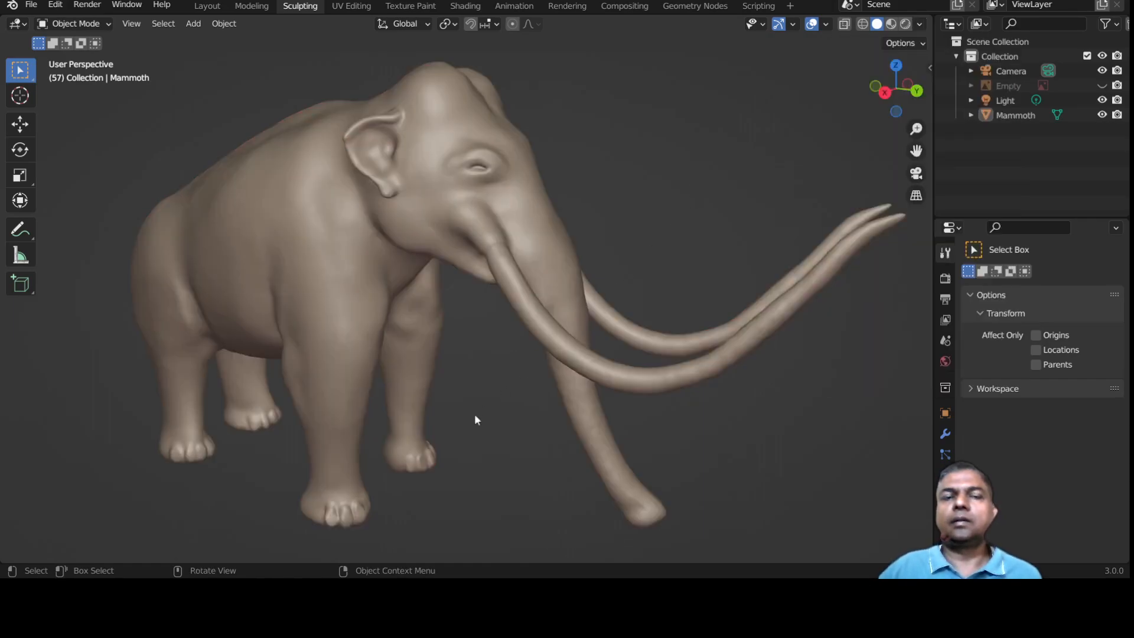
middle_drag(476, 438, 455, 408)
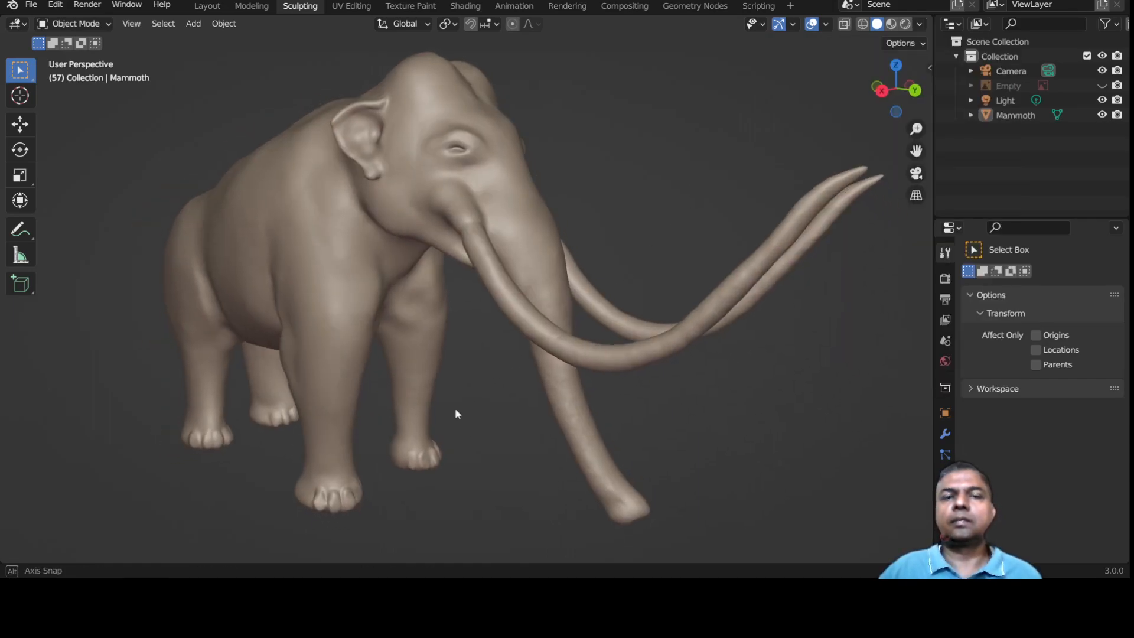
Preview the mammoth with the dark brown MatCap and view it from the side.
click(920, 23)
click(892, 132)
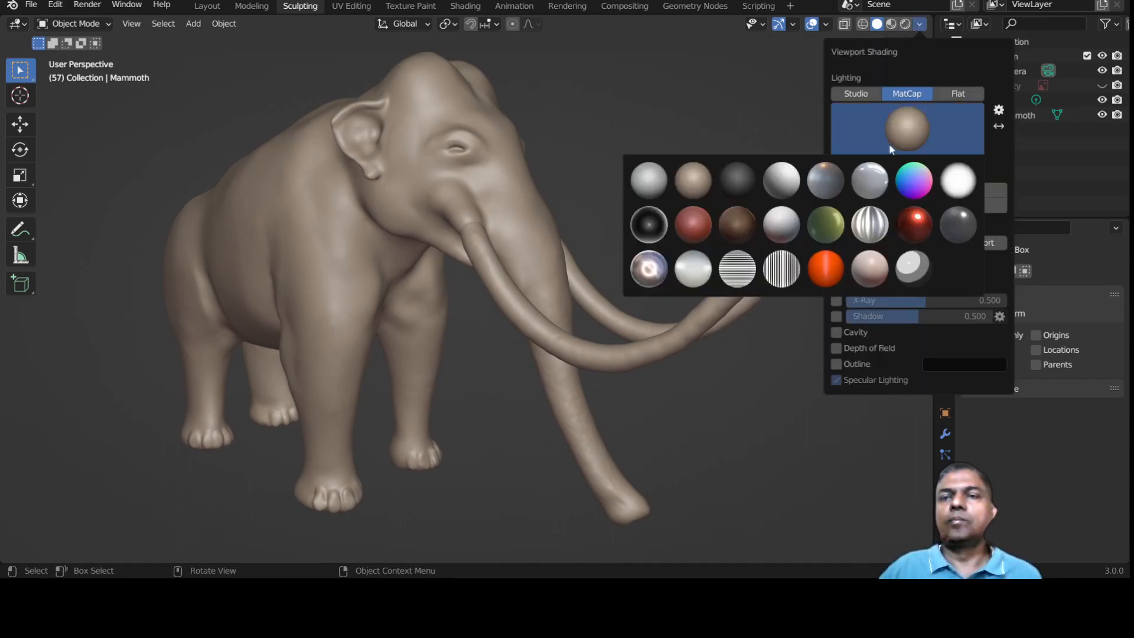
click(742, 232)
middle_drag(637, 186, 601, 297)
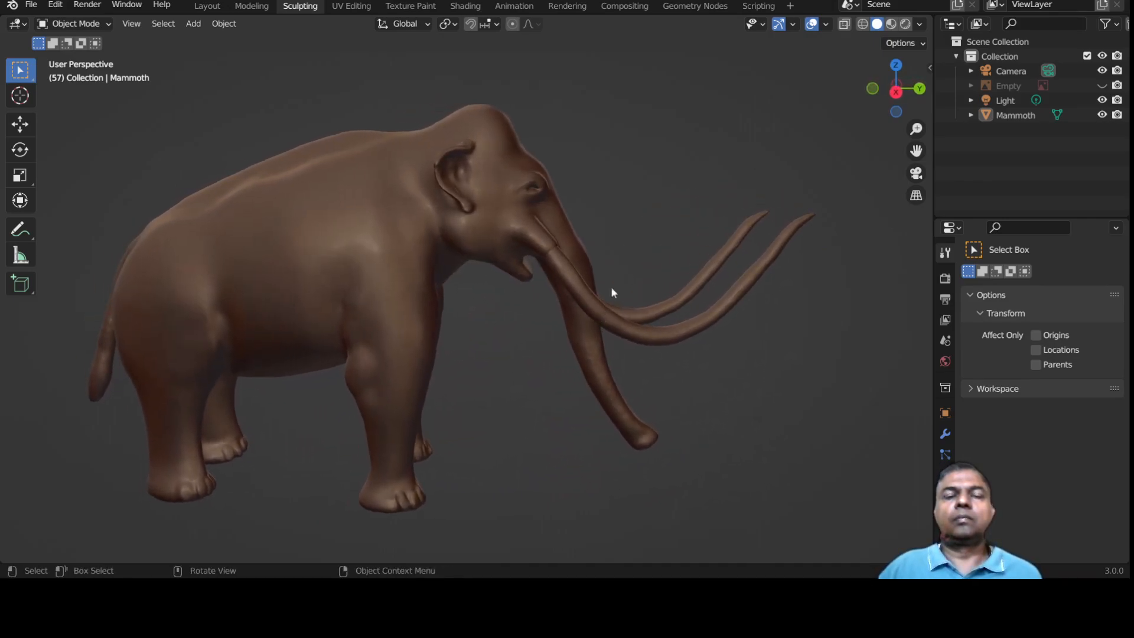
Preview the mammoth with the light grey MatCap and view it from the front quarter.
click(920, 26)
click(898, 126)
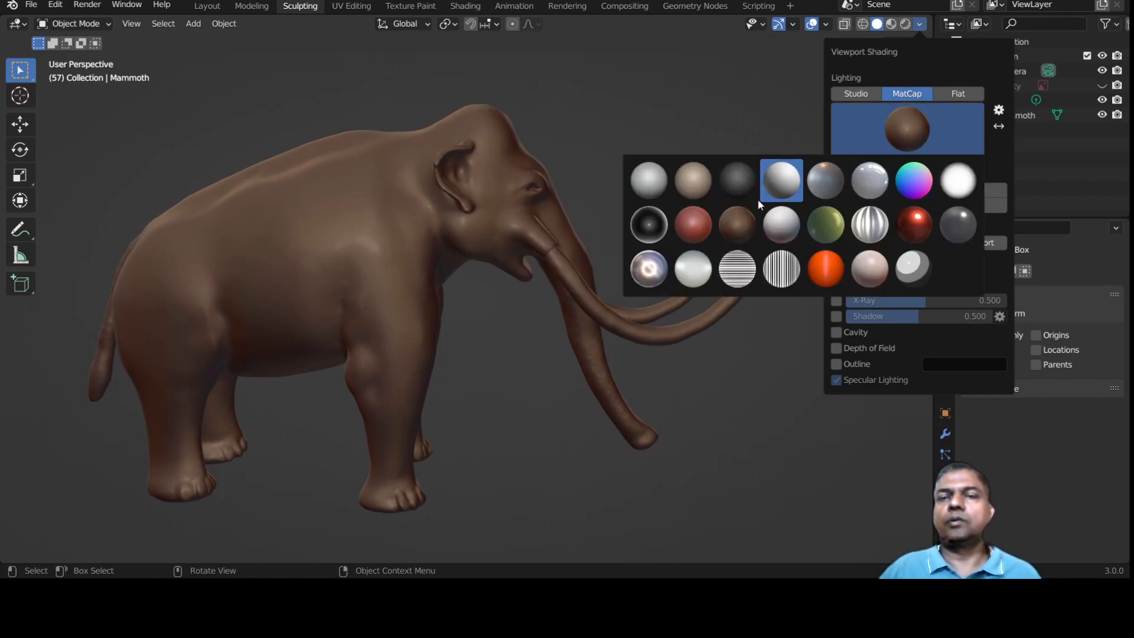
click(670, 188)
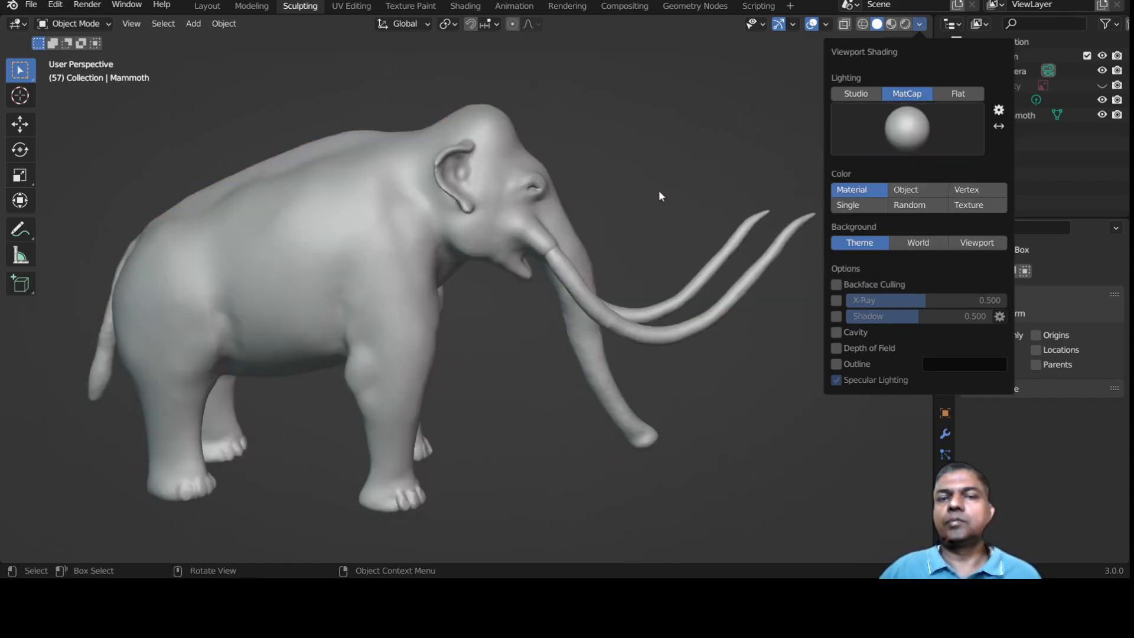
middle_drag(669, 185, 533, 204)
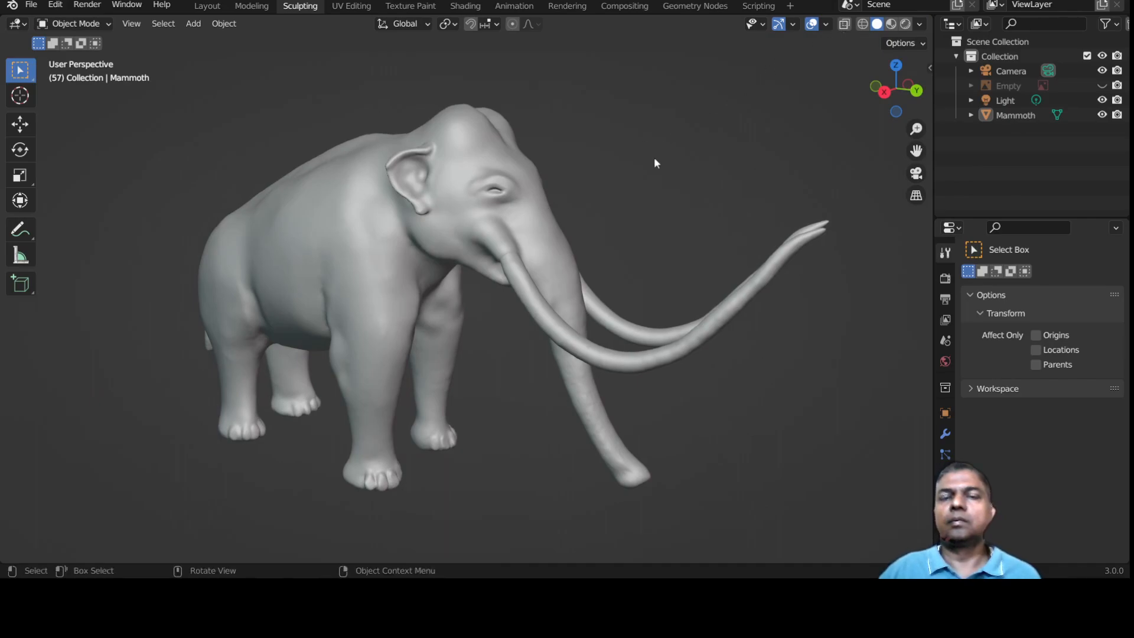
scroll(650, 163, up, 2)
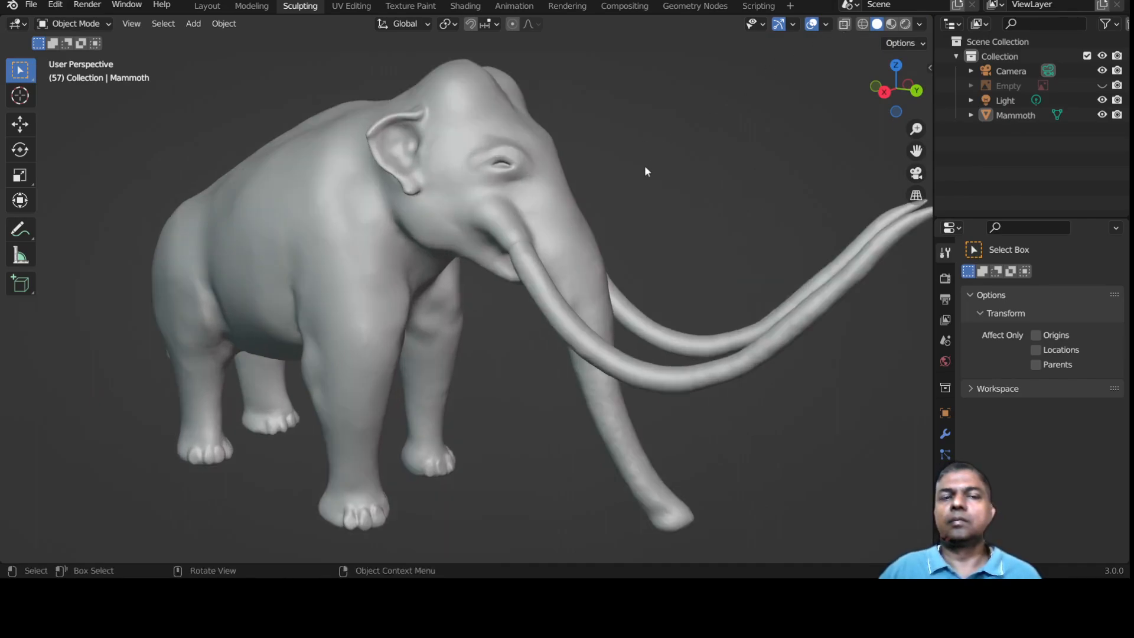
Set the viewport MatCap back to the matte red clay sphere.
click(921, 24)
click(900, 125)
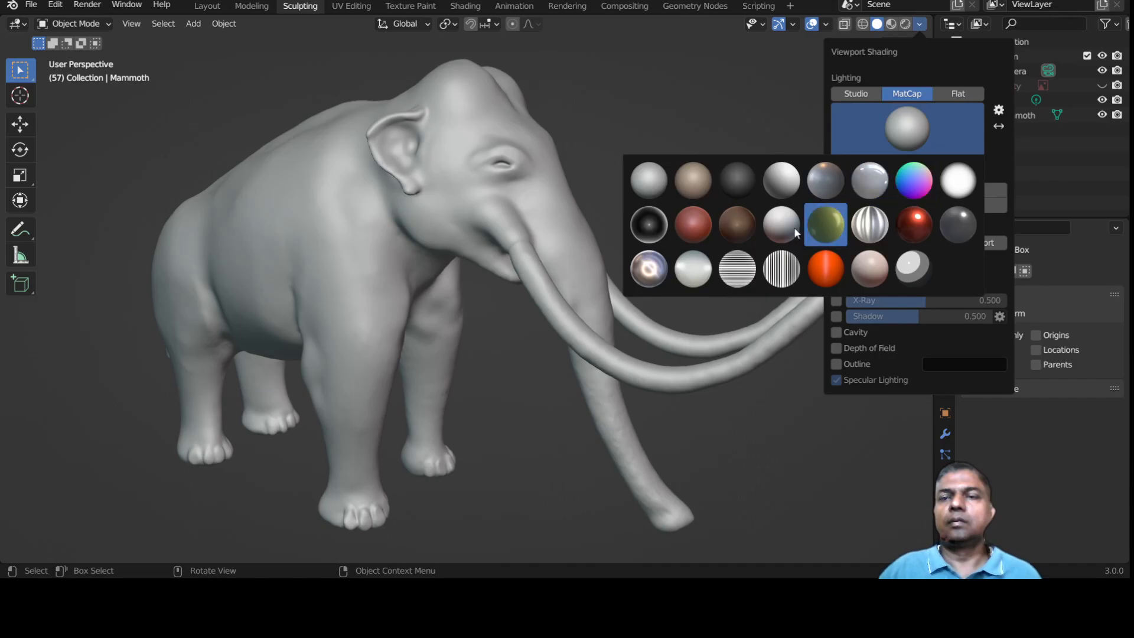
click(708, 226)
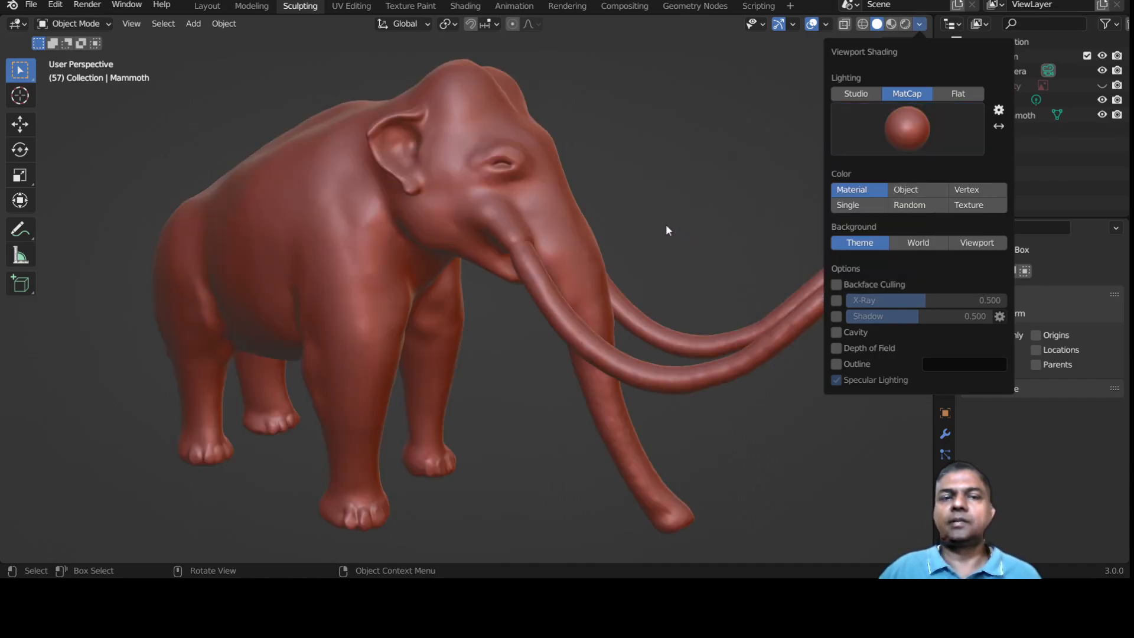
Review the finished mammoth sculpt from the side and from both front quarters.
mouse_move(671, 223)
middle_down()
mouse_move(622, 219)
mouse_move(644, 258)
mouse_move(501, 261)
mouse_move(427, 240)
mouse_move(671, 246)
middle_up()
scroll(629, 270, up, 5)
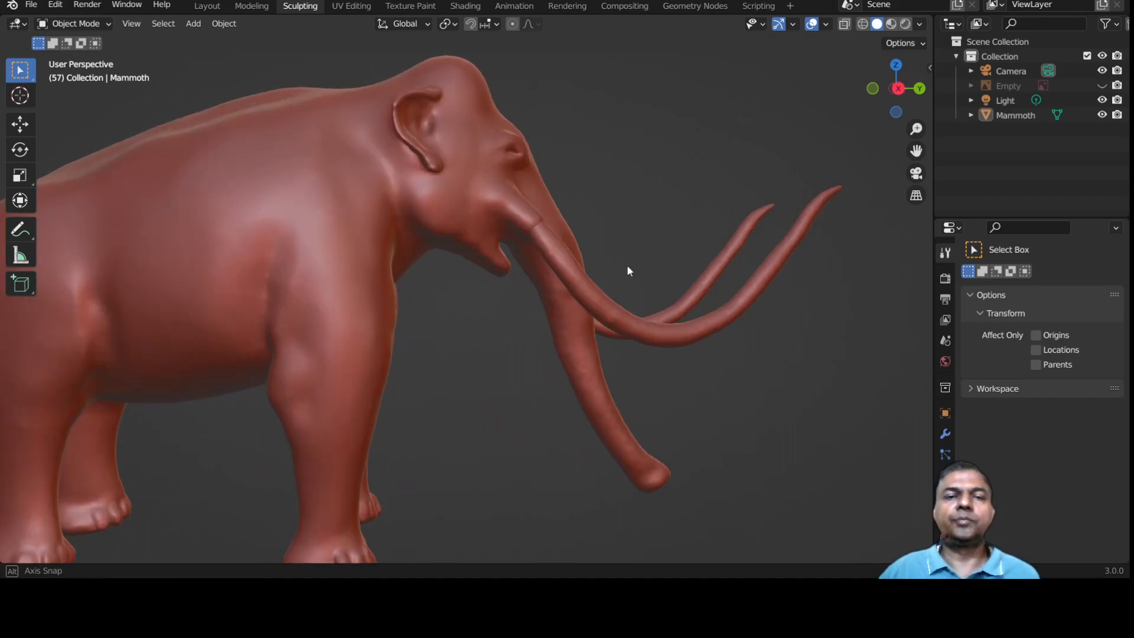
scroll(628, 270, down, 5)
middle_drag(579, 267, 778, 278)
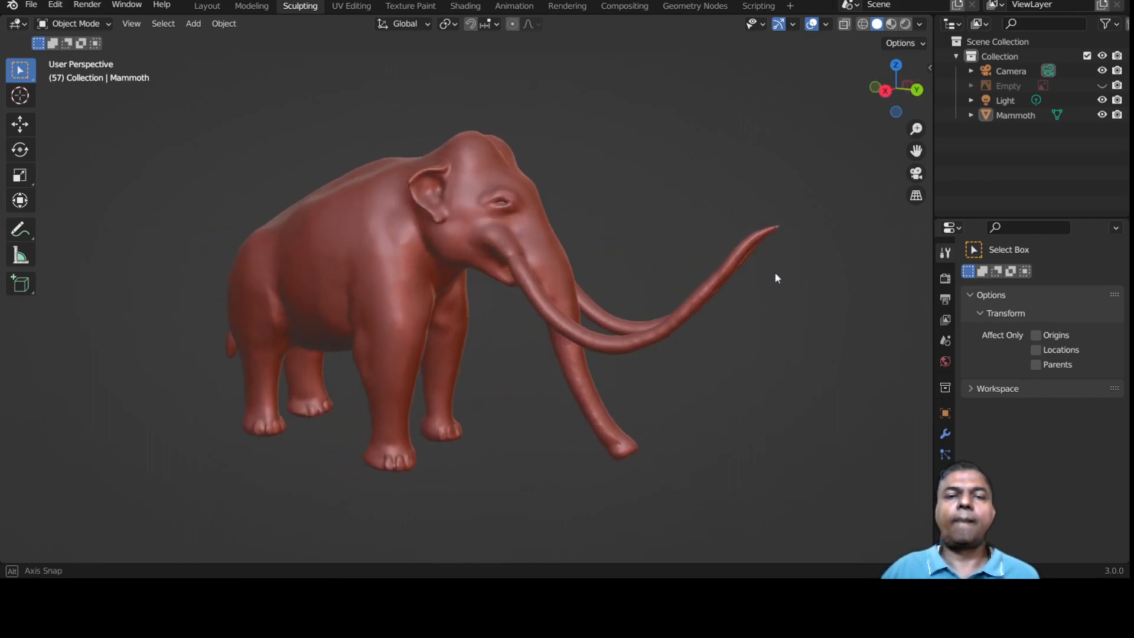
scroll(602, 271, up, 1)
scroll(632, 268, up, 1)
middle_drag(638, 267, 502, 288)
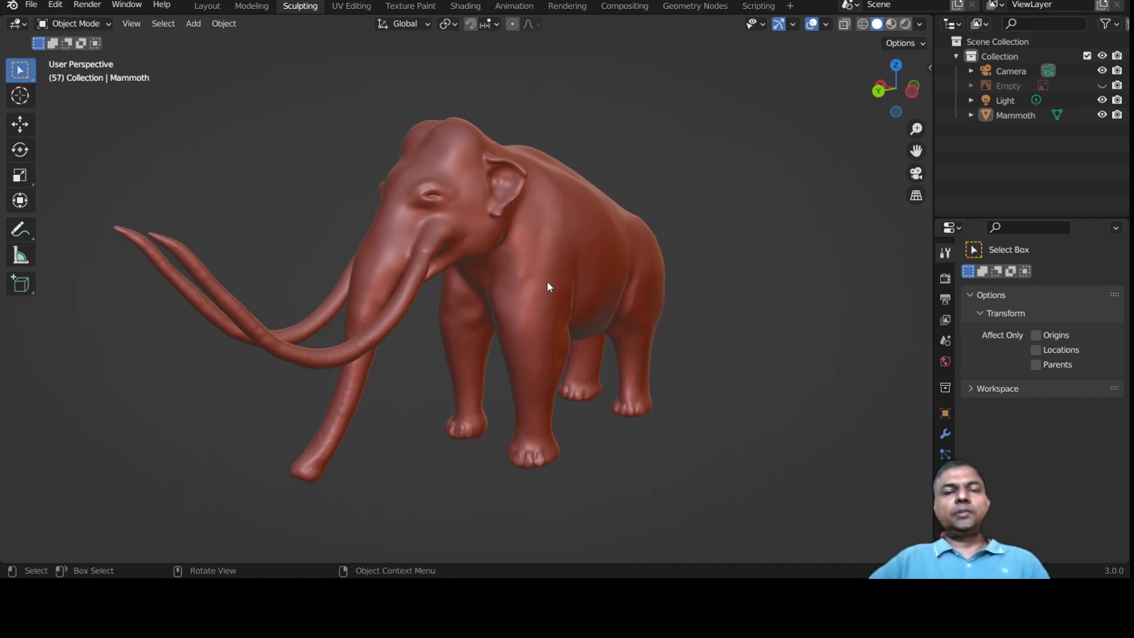
middle_drag(552, 319, 551, 294)
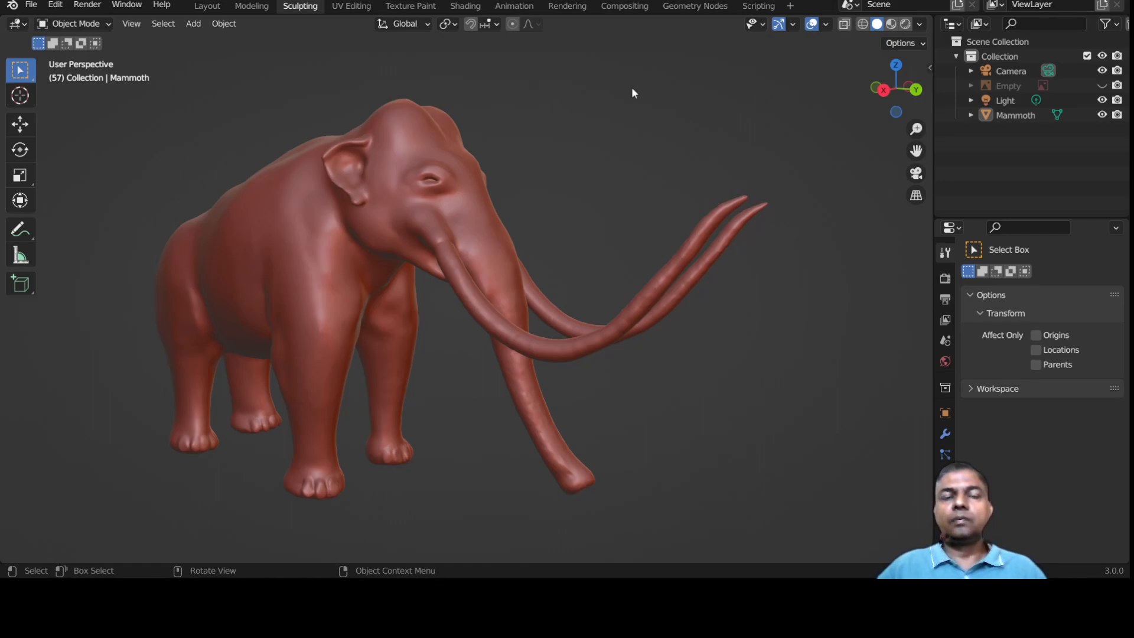
shift+middle_drag(598, 174, 623, 202)
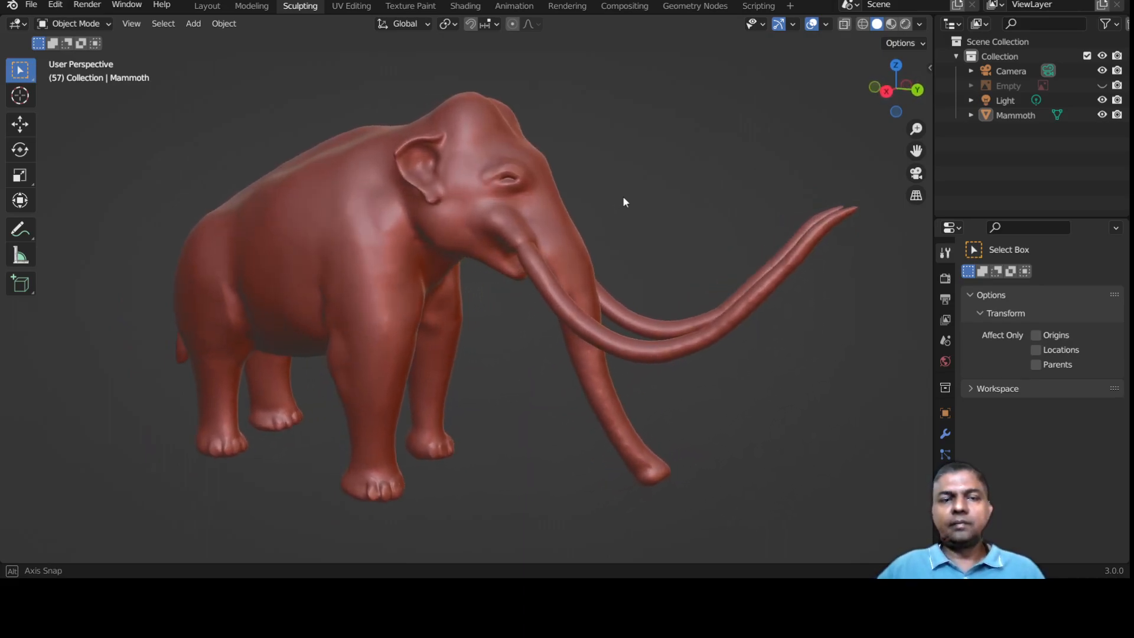
click(542, 195)
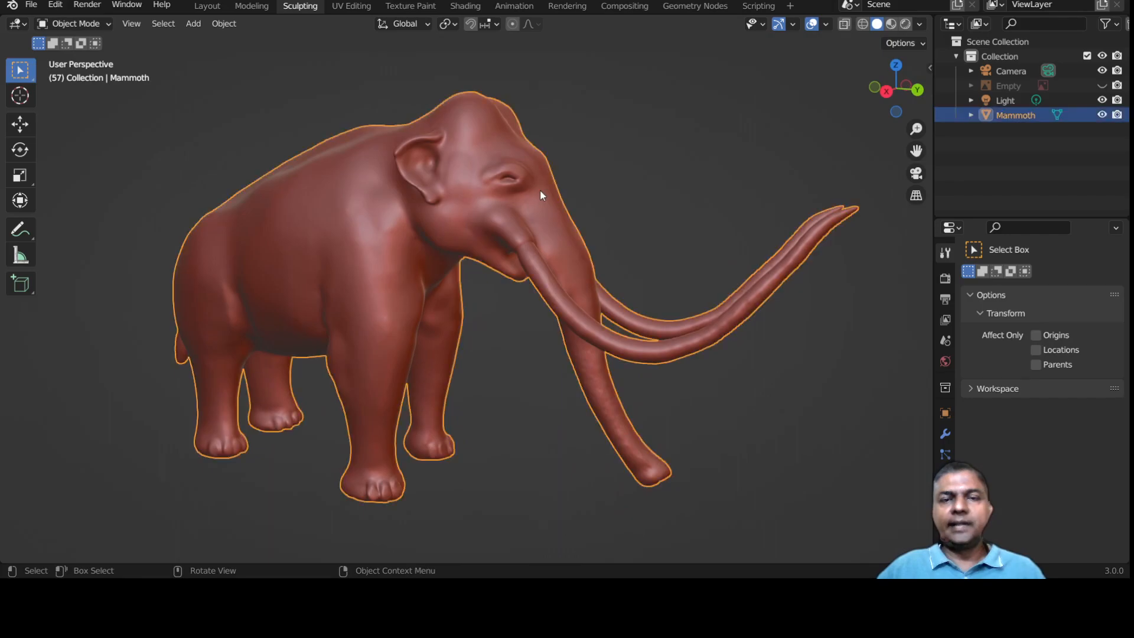
click(604, 175)
middle_drag(604, 175, 585, 207)
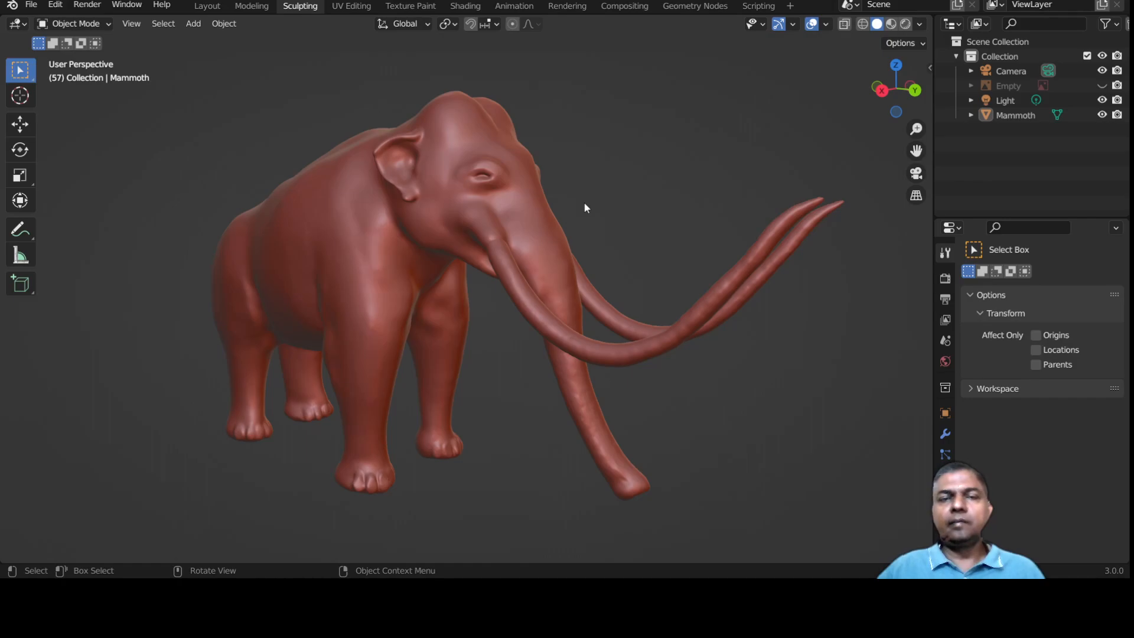
Save the finished mammoth sculpt to the existing file mammoth.blend with the model shown from its front quarter.
mouse_move(585, 207)
middle_down()
mouse_move(603, 200)
mouse_move(623, 219)
mouse_move(586, 187)
mouse_move(571, 197)
middle_up()
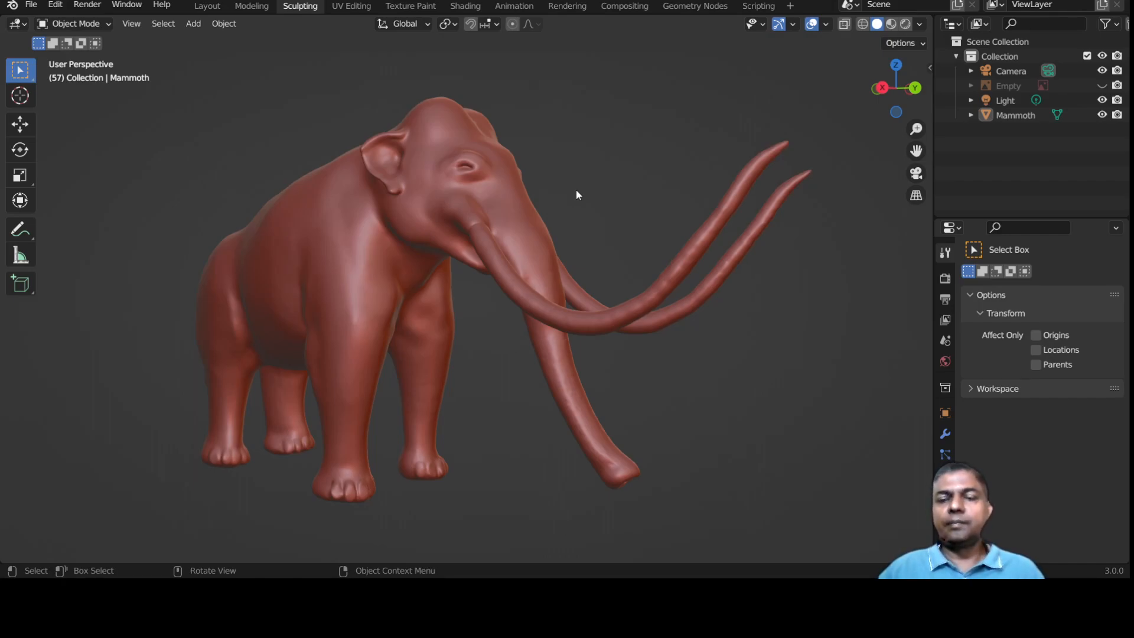
click(31, 5)
click(54, 101)
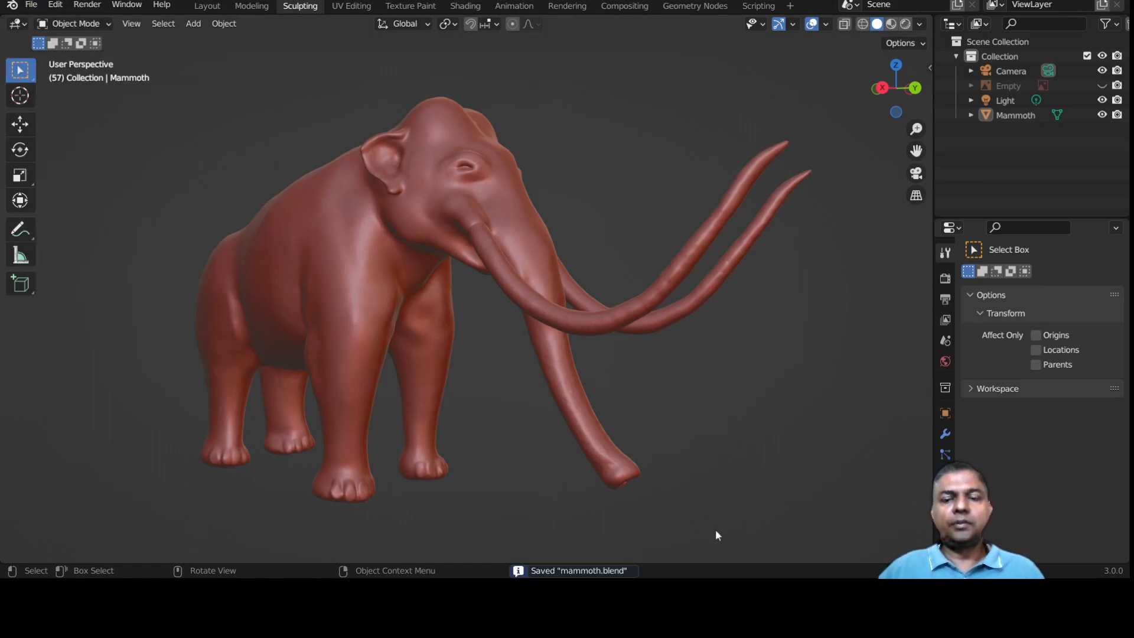